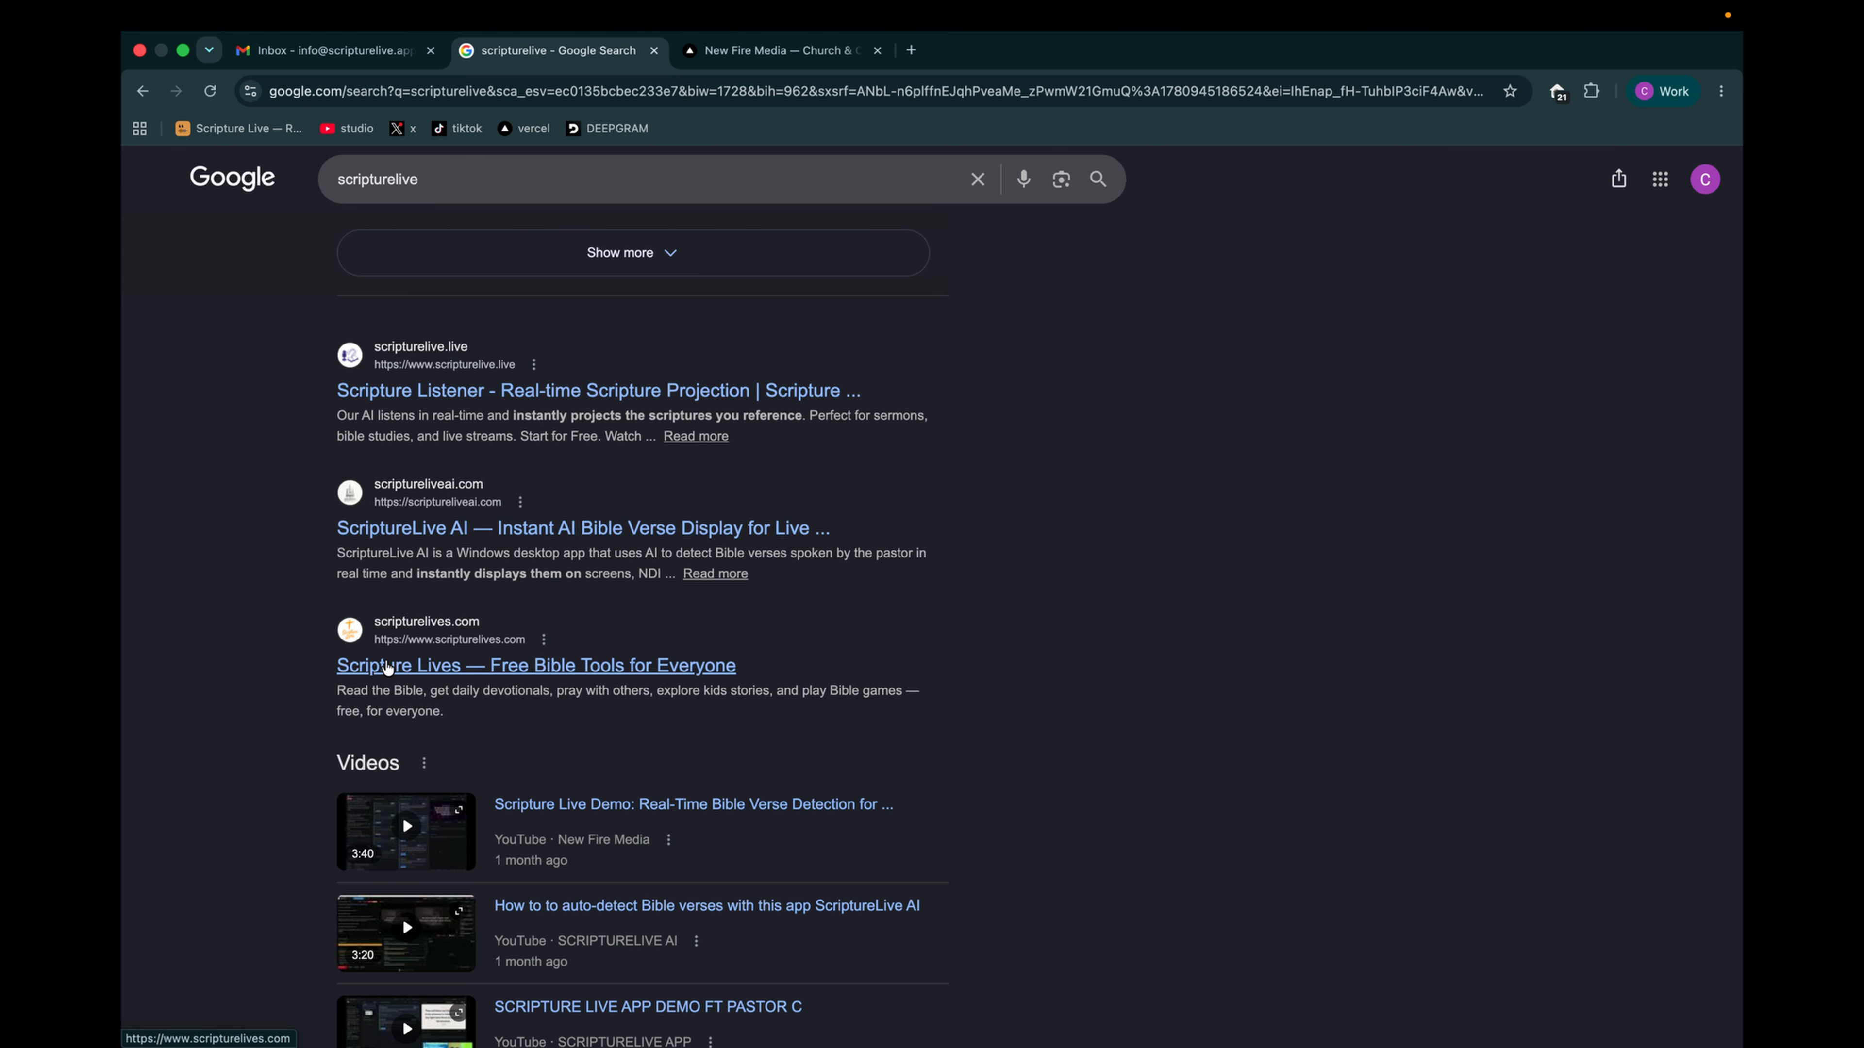
- Search Google for "scriptureliveapp"
{"action": "scroll", "coordinate": [692, 633], "scroll_direction": "up", "scroll_amount": 8}
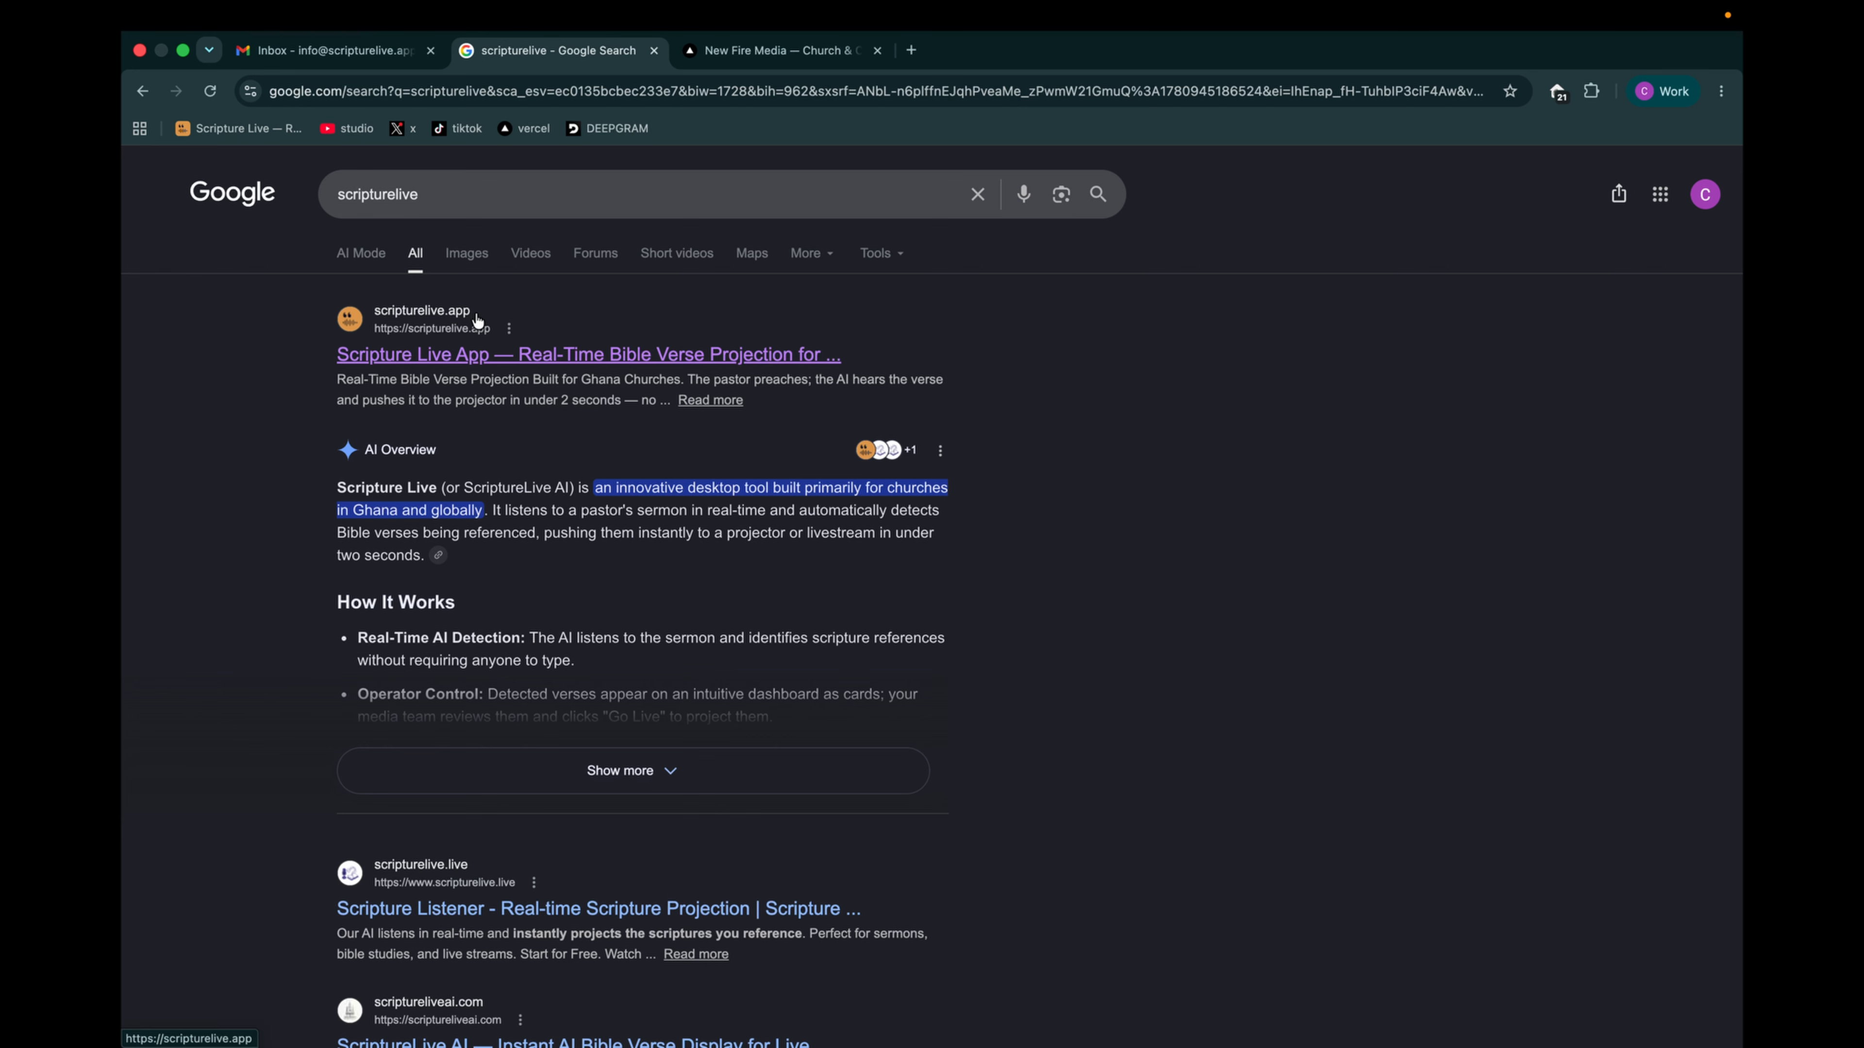
{"action": "left_click", "coordinate": [441, 191]}
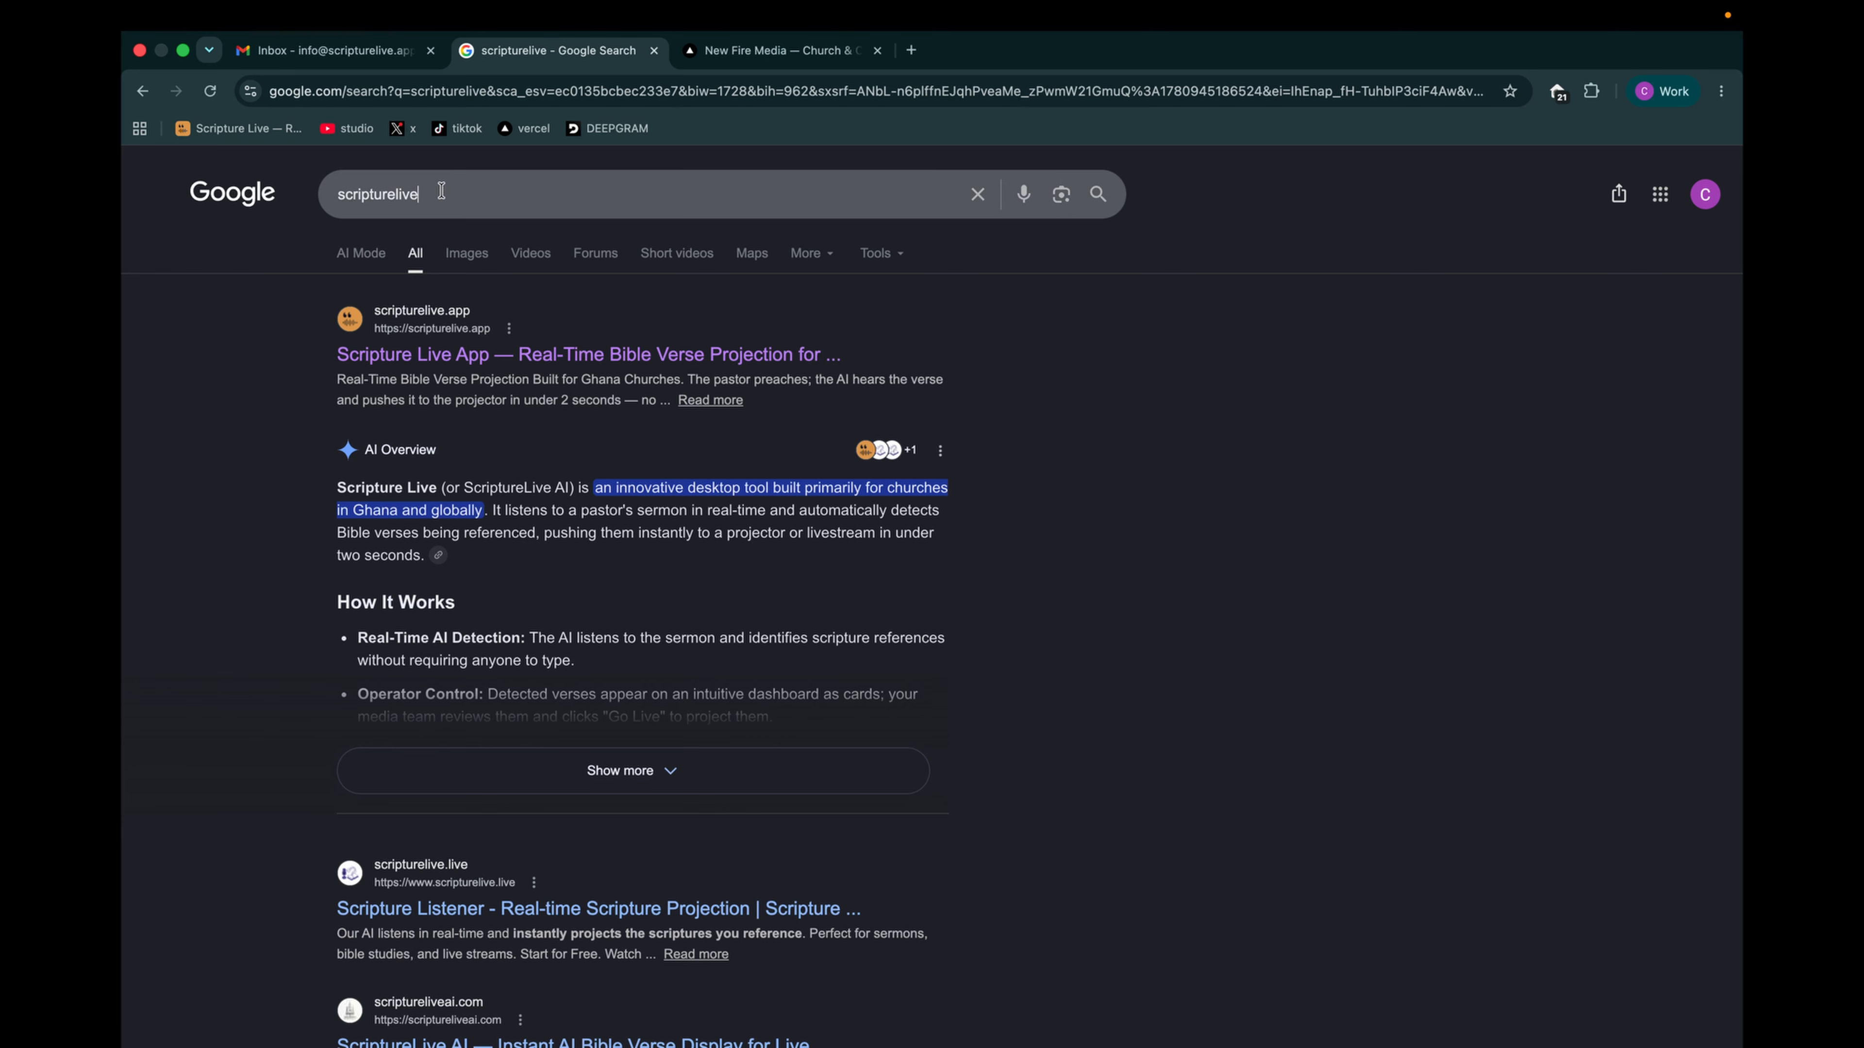
{"action": "type", "text": "app"}
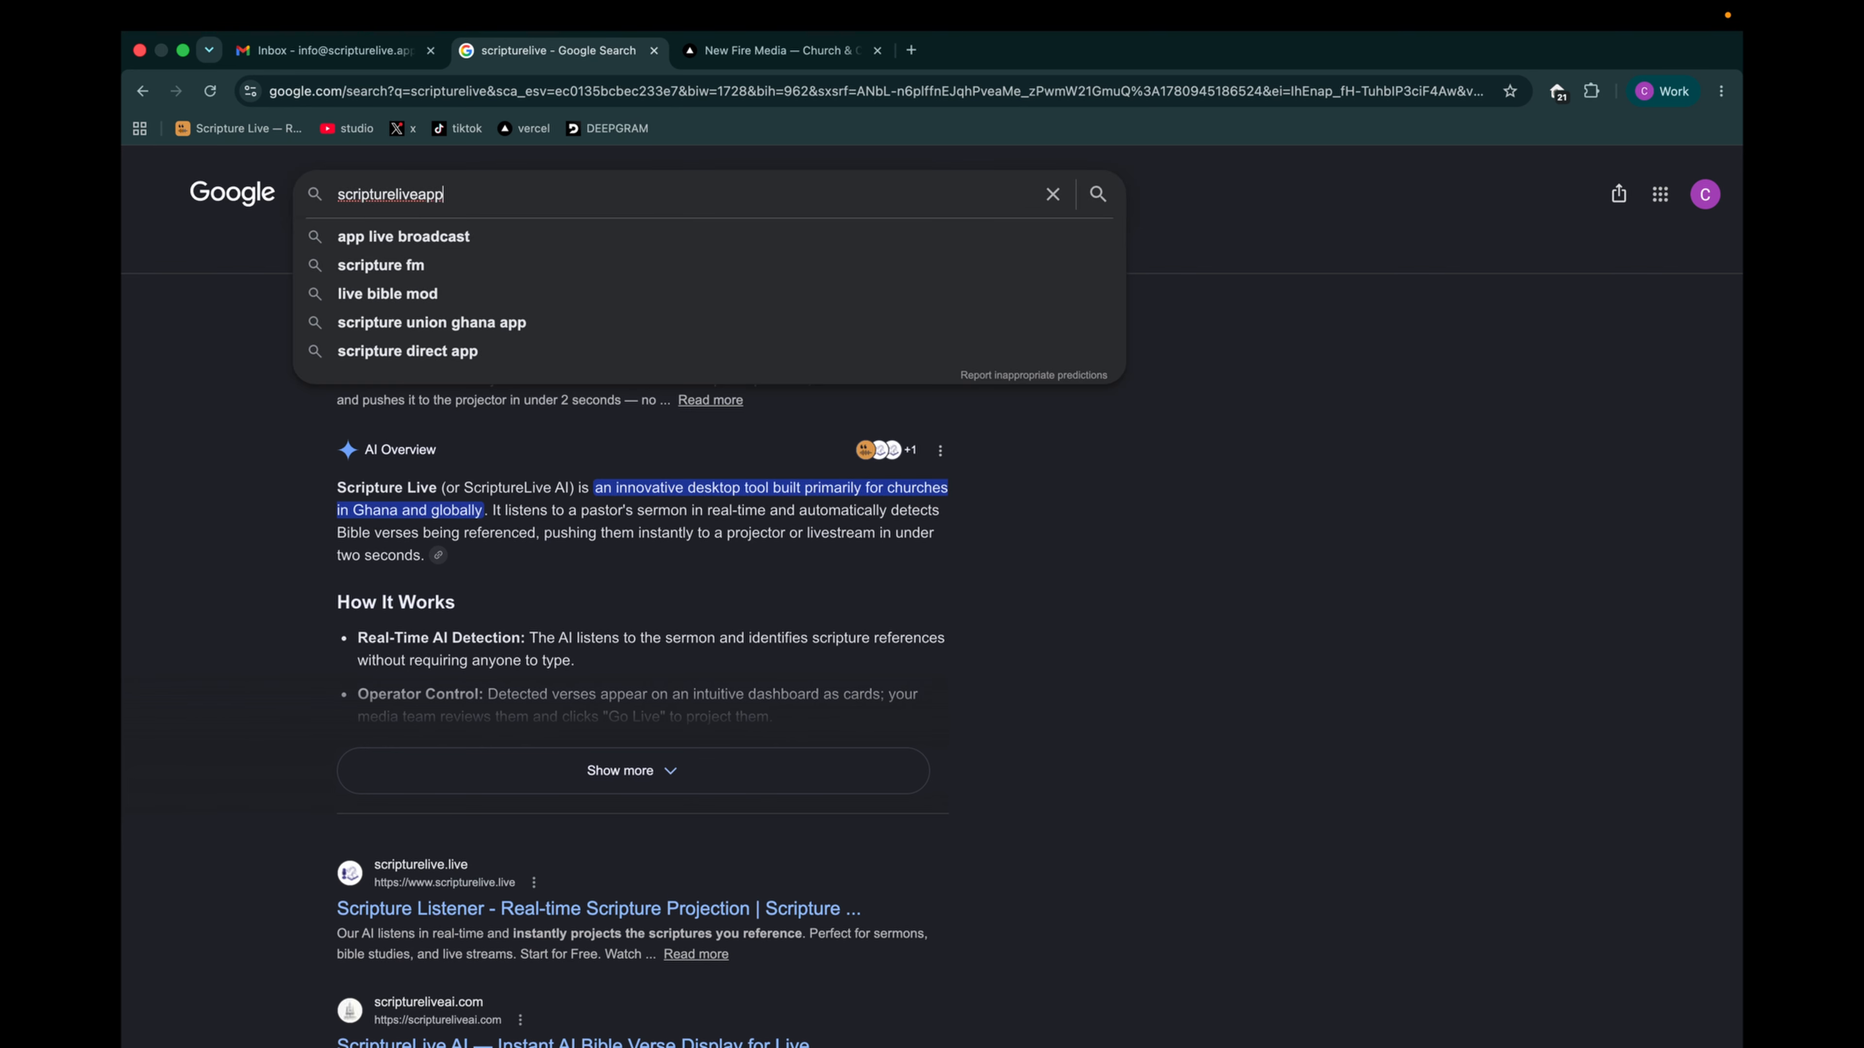
{"action": "key", "text": "Return"}
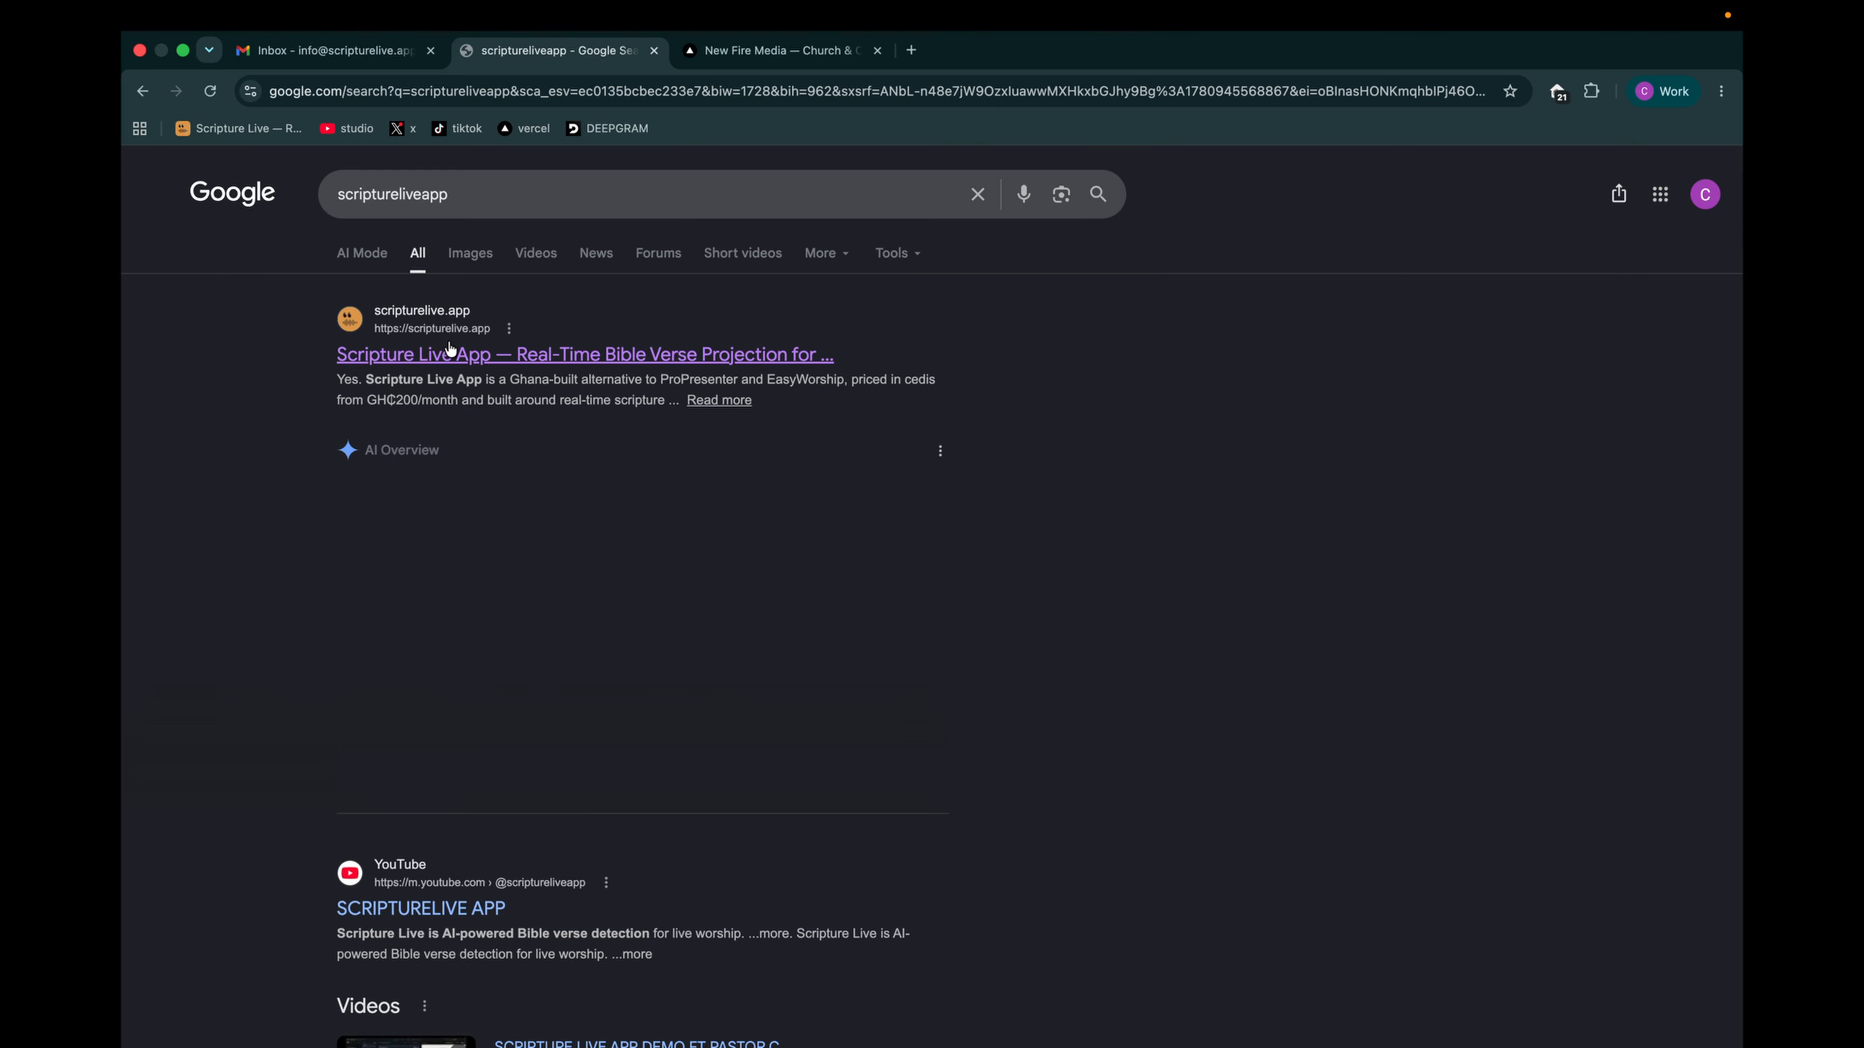
- Search Google for "scripturelive" and open the scripturelive.app website from the results
{"action": "left_click", "coordinate": [478, 202]}
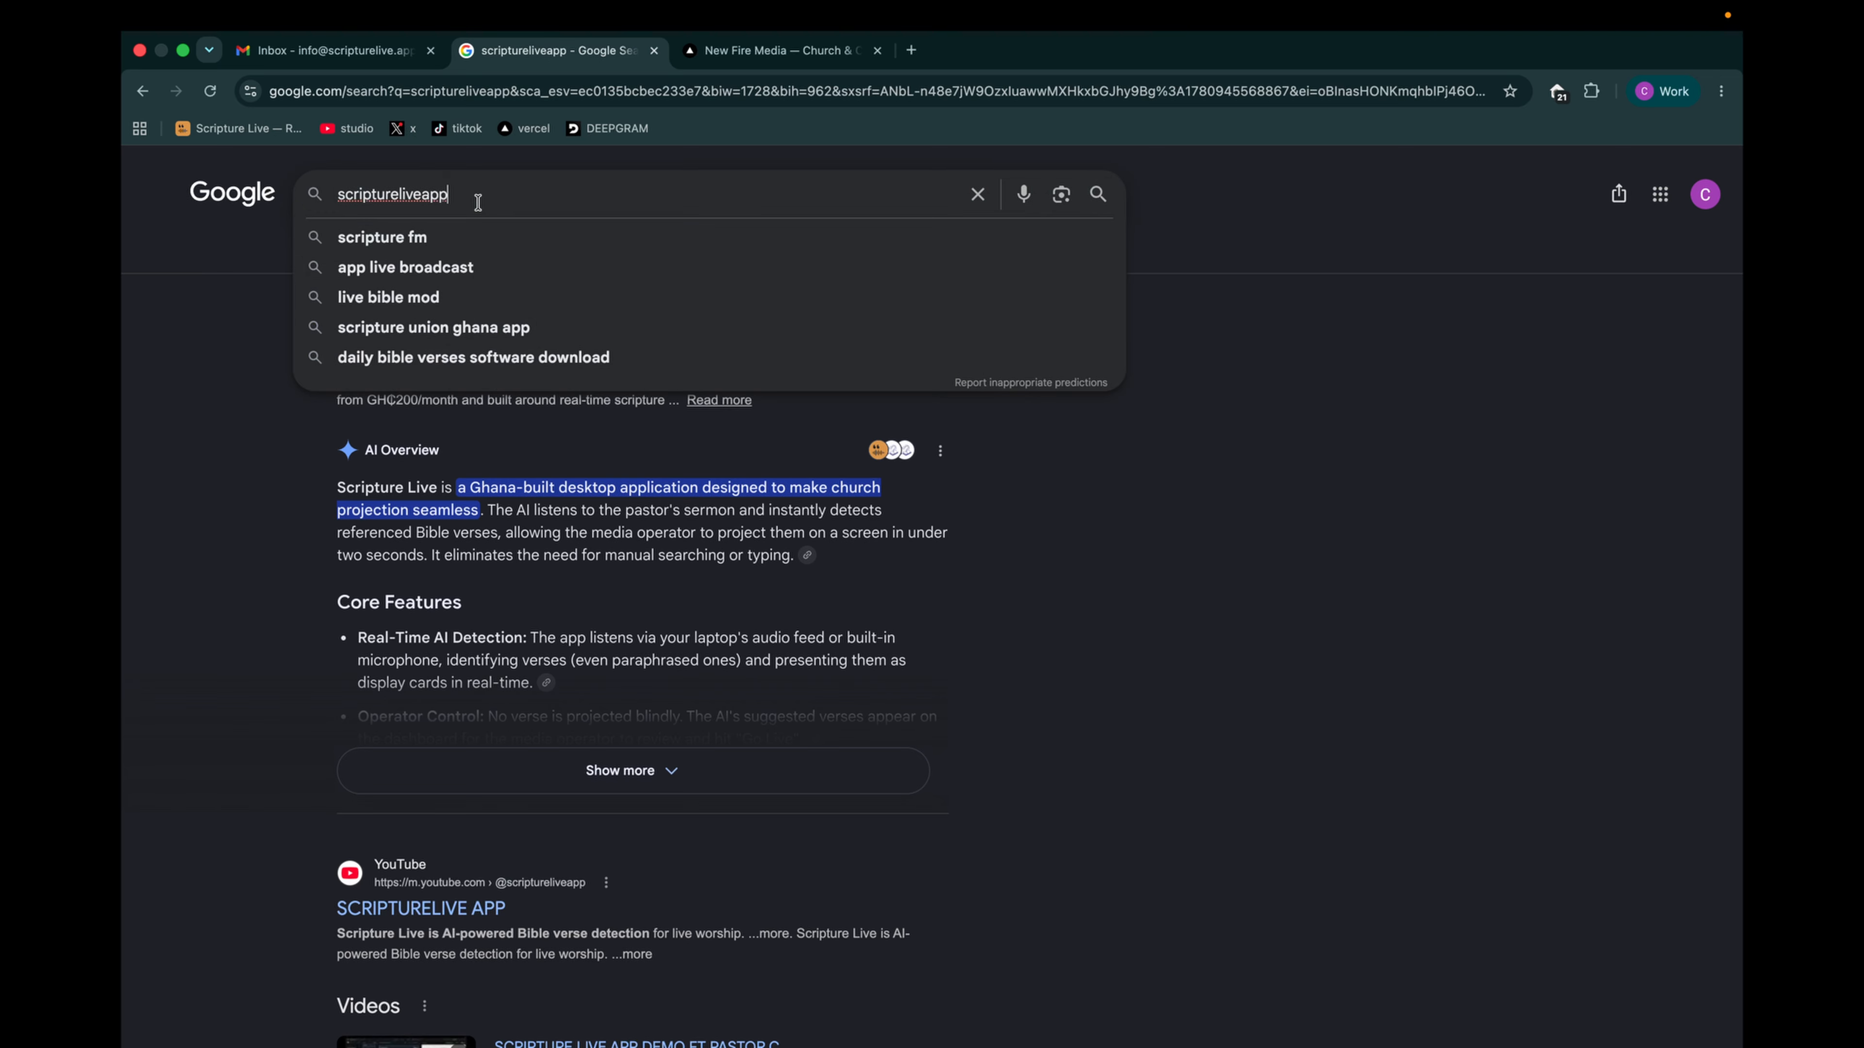
{"action": "key", "text": "BackSpace"}
{"action": "key", "text": "BackSpace"}
{"action": "key", "text": "BackSpace"}
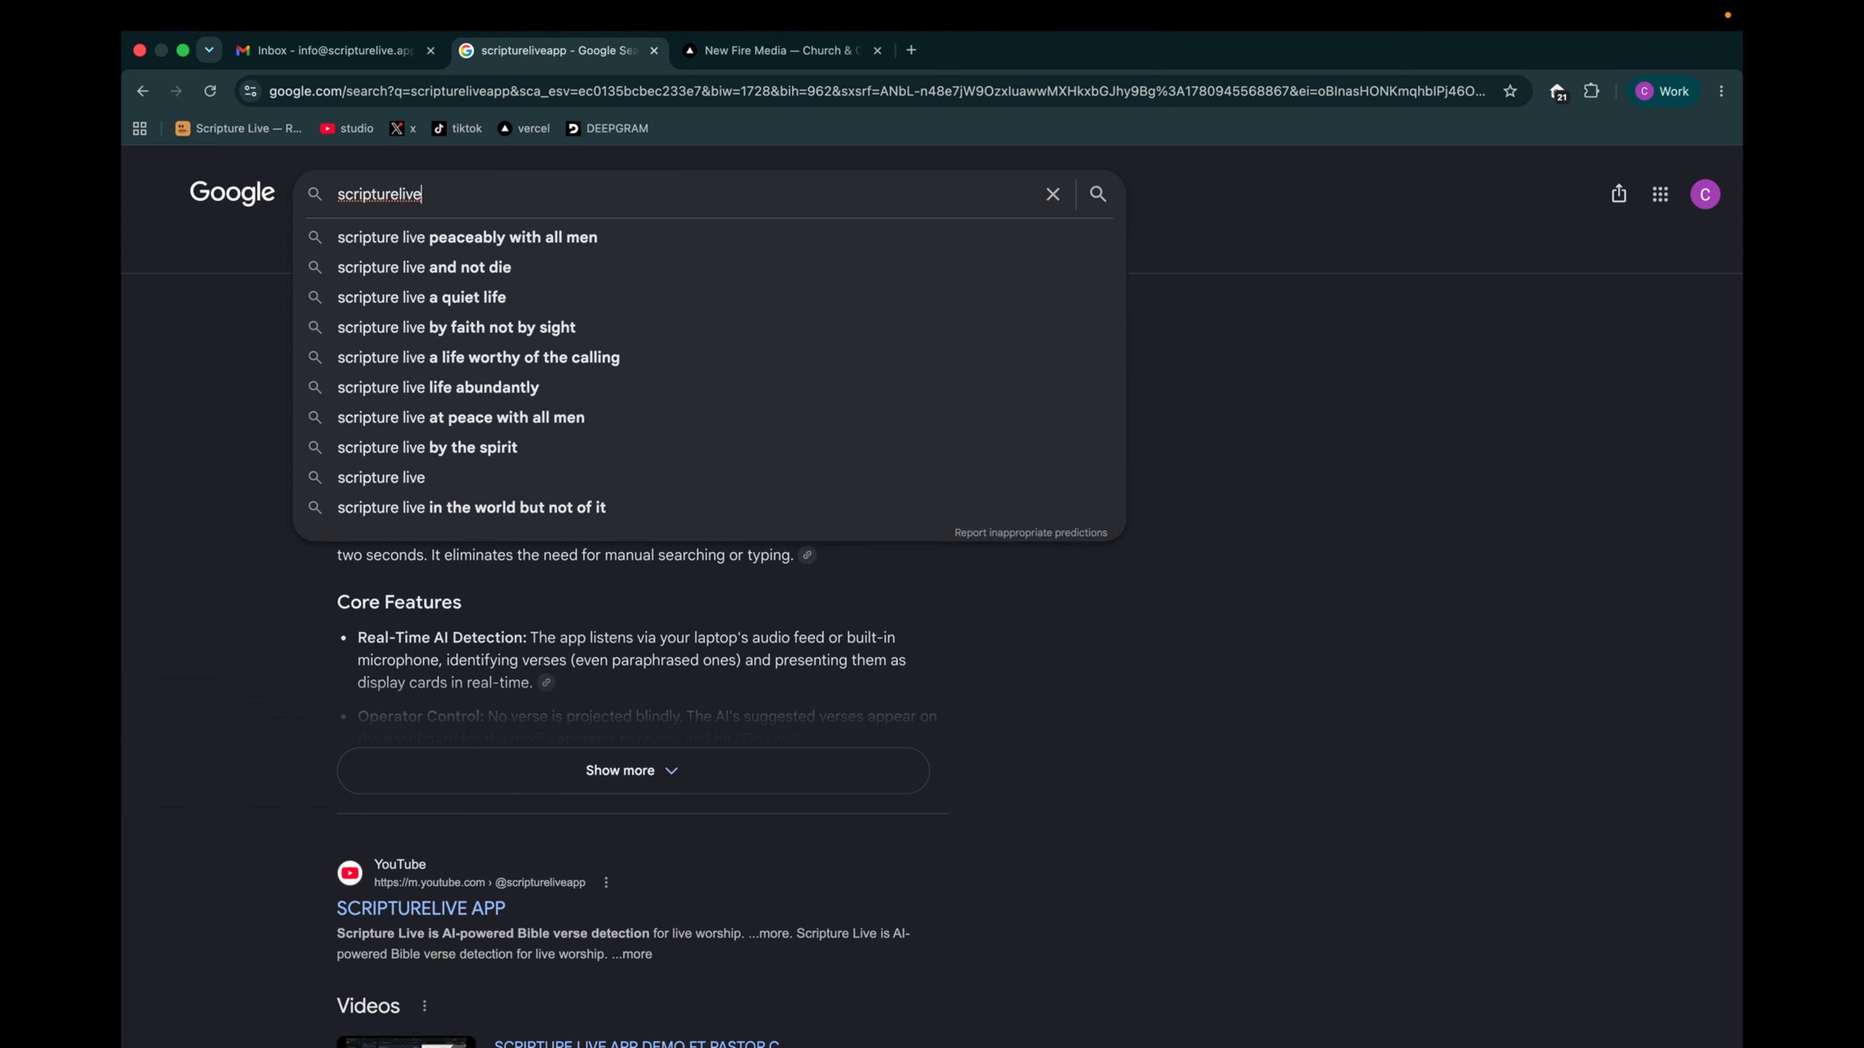
{"action": "key", "text": "BackSpace"}
{"action": "type", "text": "e"}
{"action": "key", "text": "Return"}
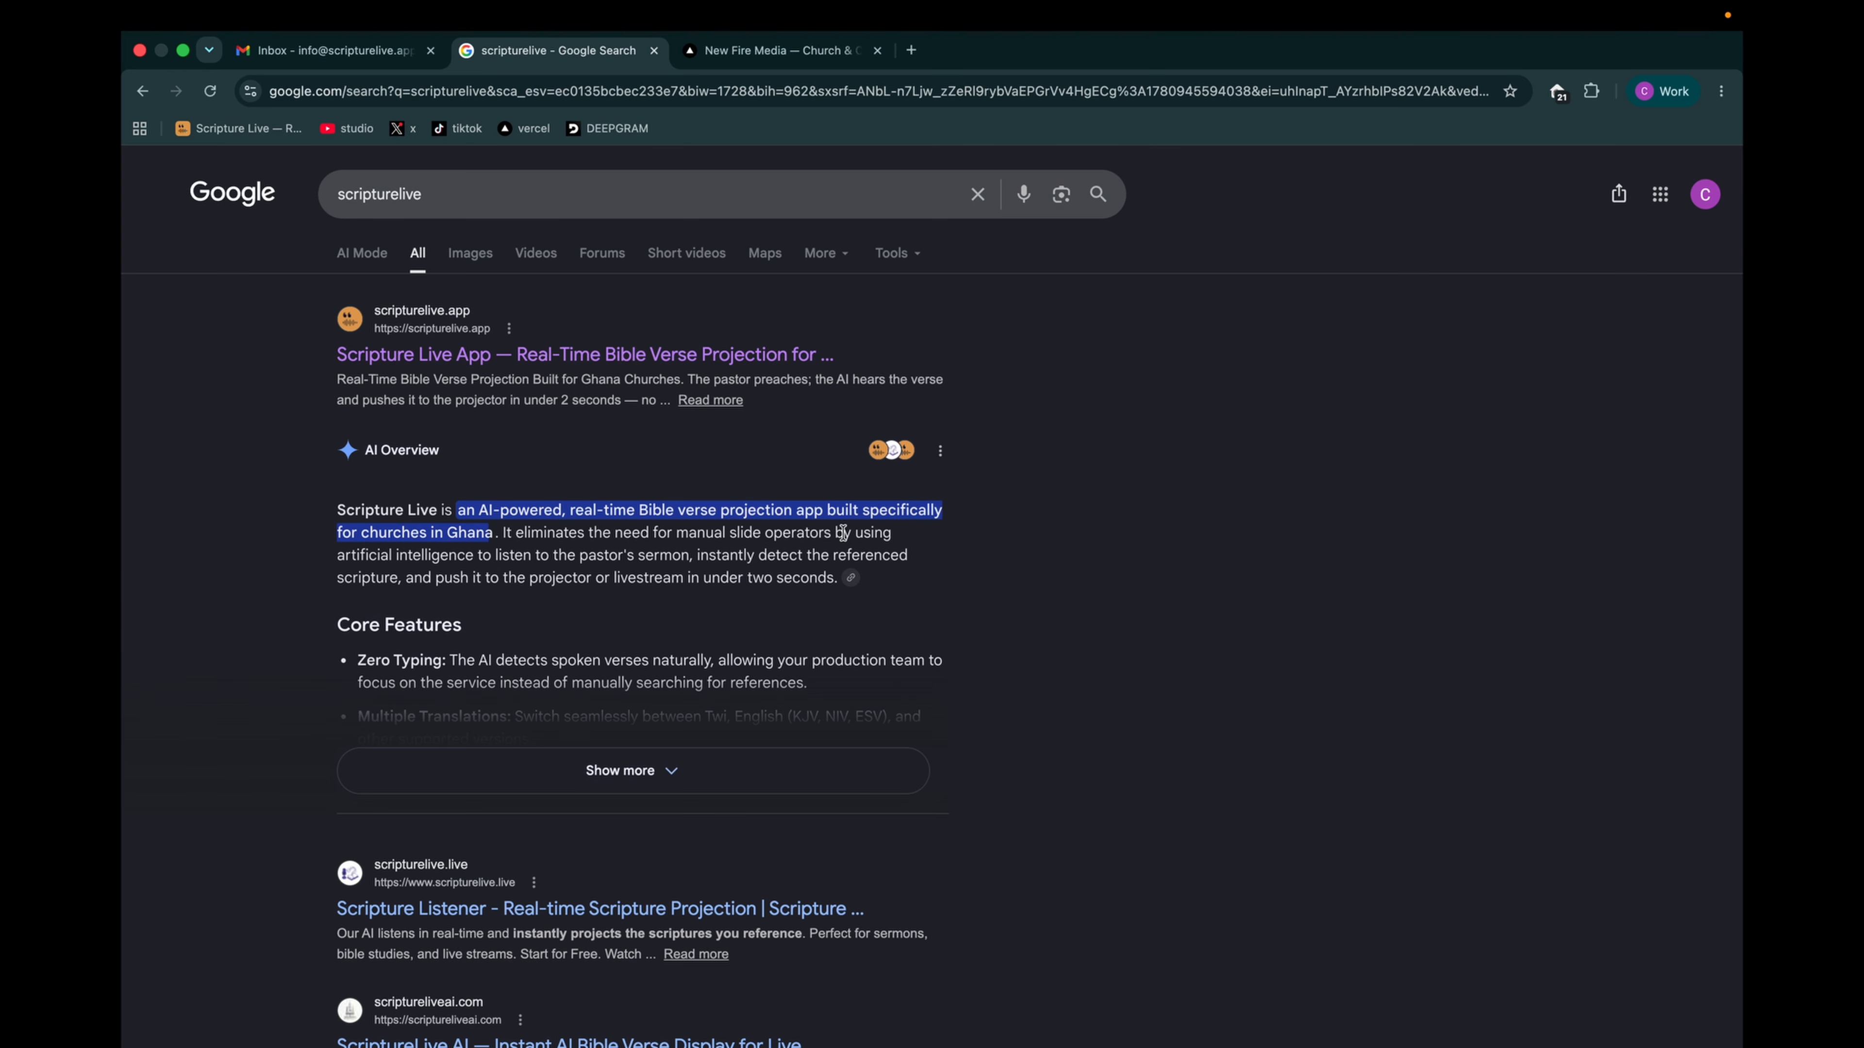
{"action": "left_click", "coordinate": [535, 367]}
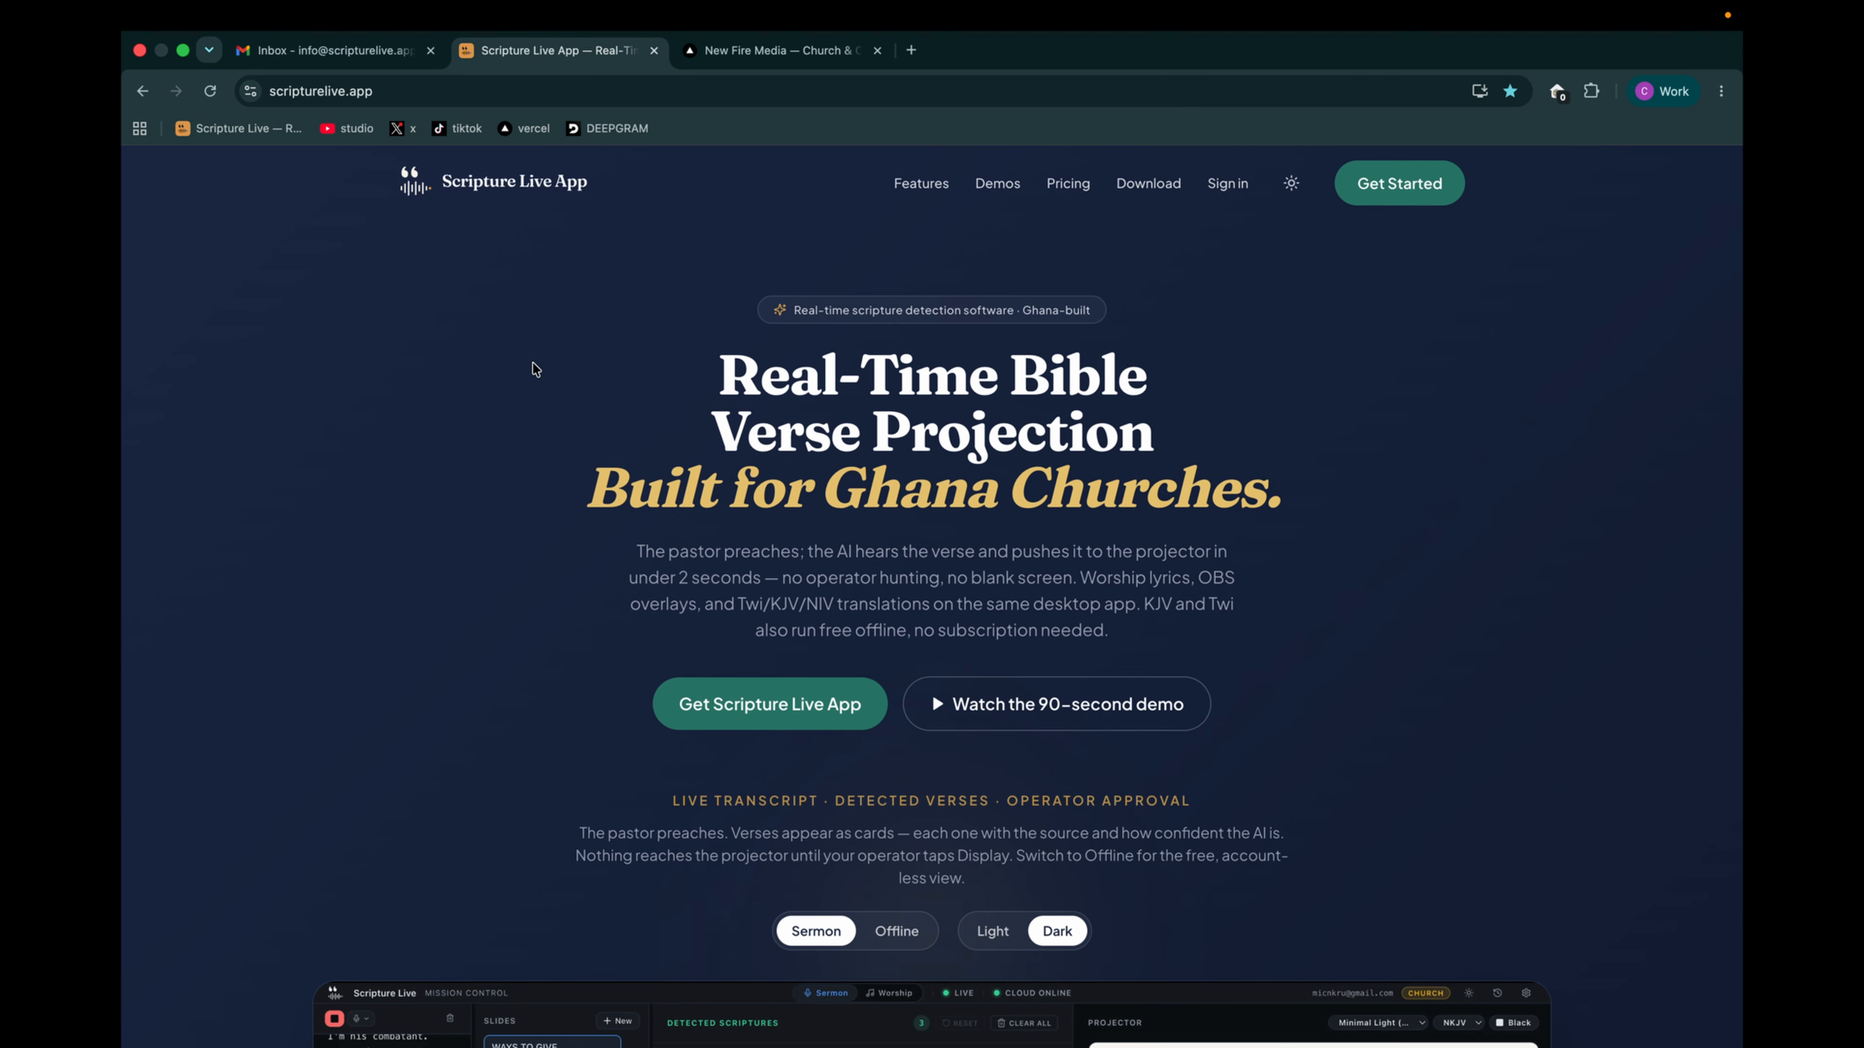
- Browse the Scripture Live App home page, then get started by signing up with a Google account
{"action": "scroll", "coordinate": [1103, 449], "scroll_direction": "down", "scroll_amount": 20}
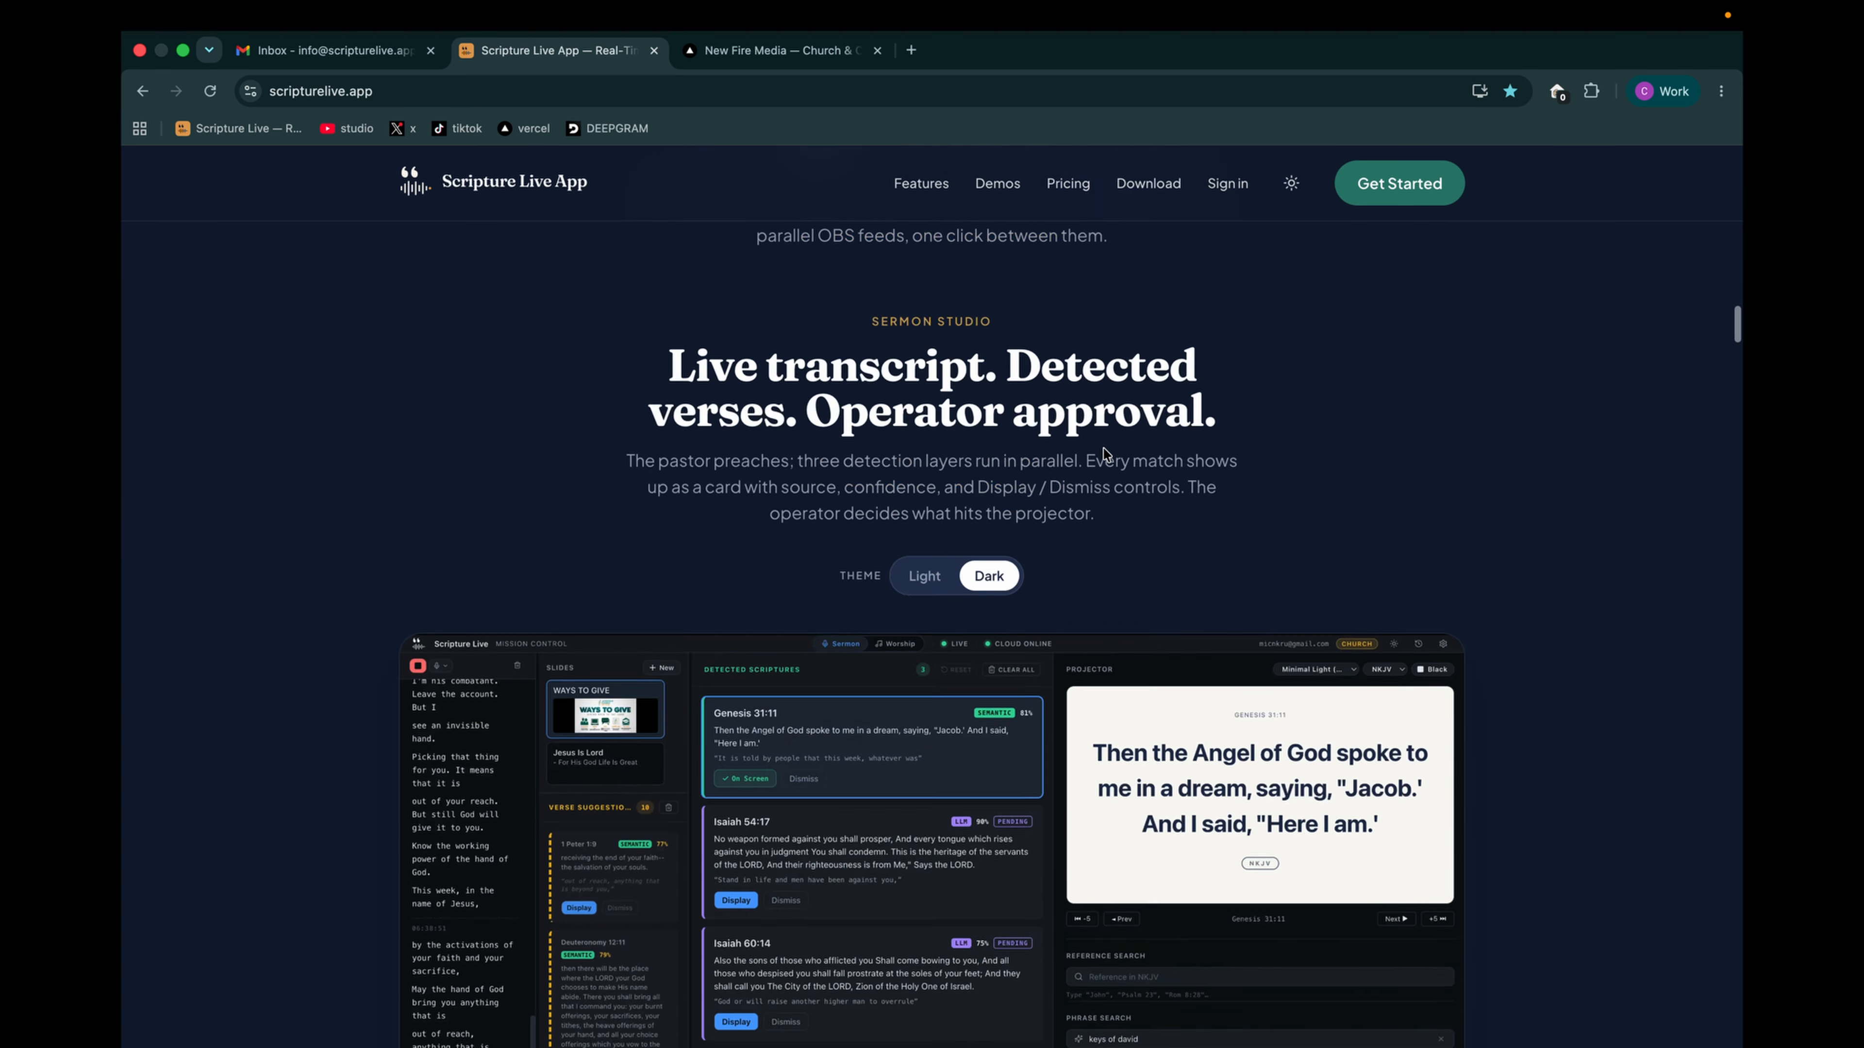
{"action": "scroll", "coordinate": [1103, 449], "scroll_direction": "down", "scroll_amount": 20}
{"action": "scroll", "coordinate": [1103, 450], "scroll_direction": "up", "scroll_amount": 20}
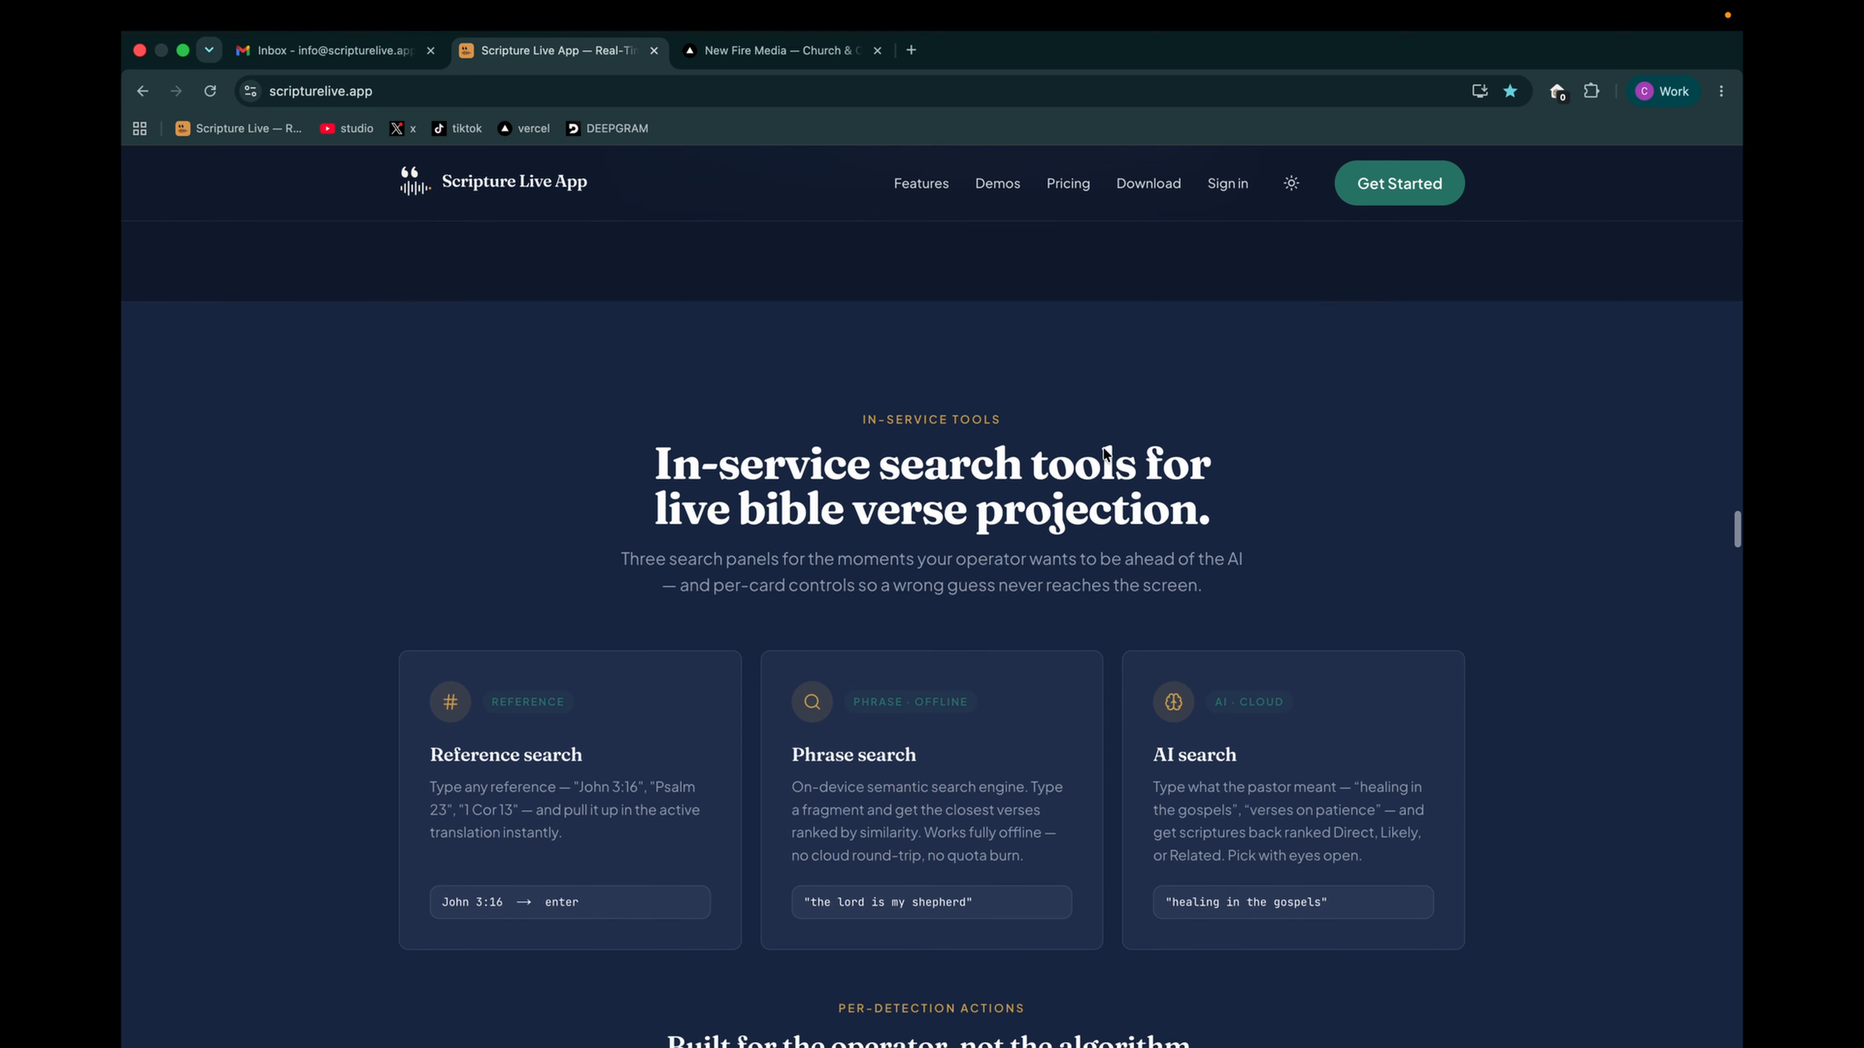
{"action": "left_click", "coordinate": [1398, 187]}
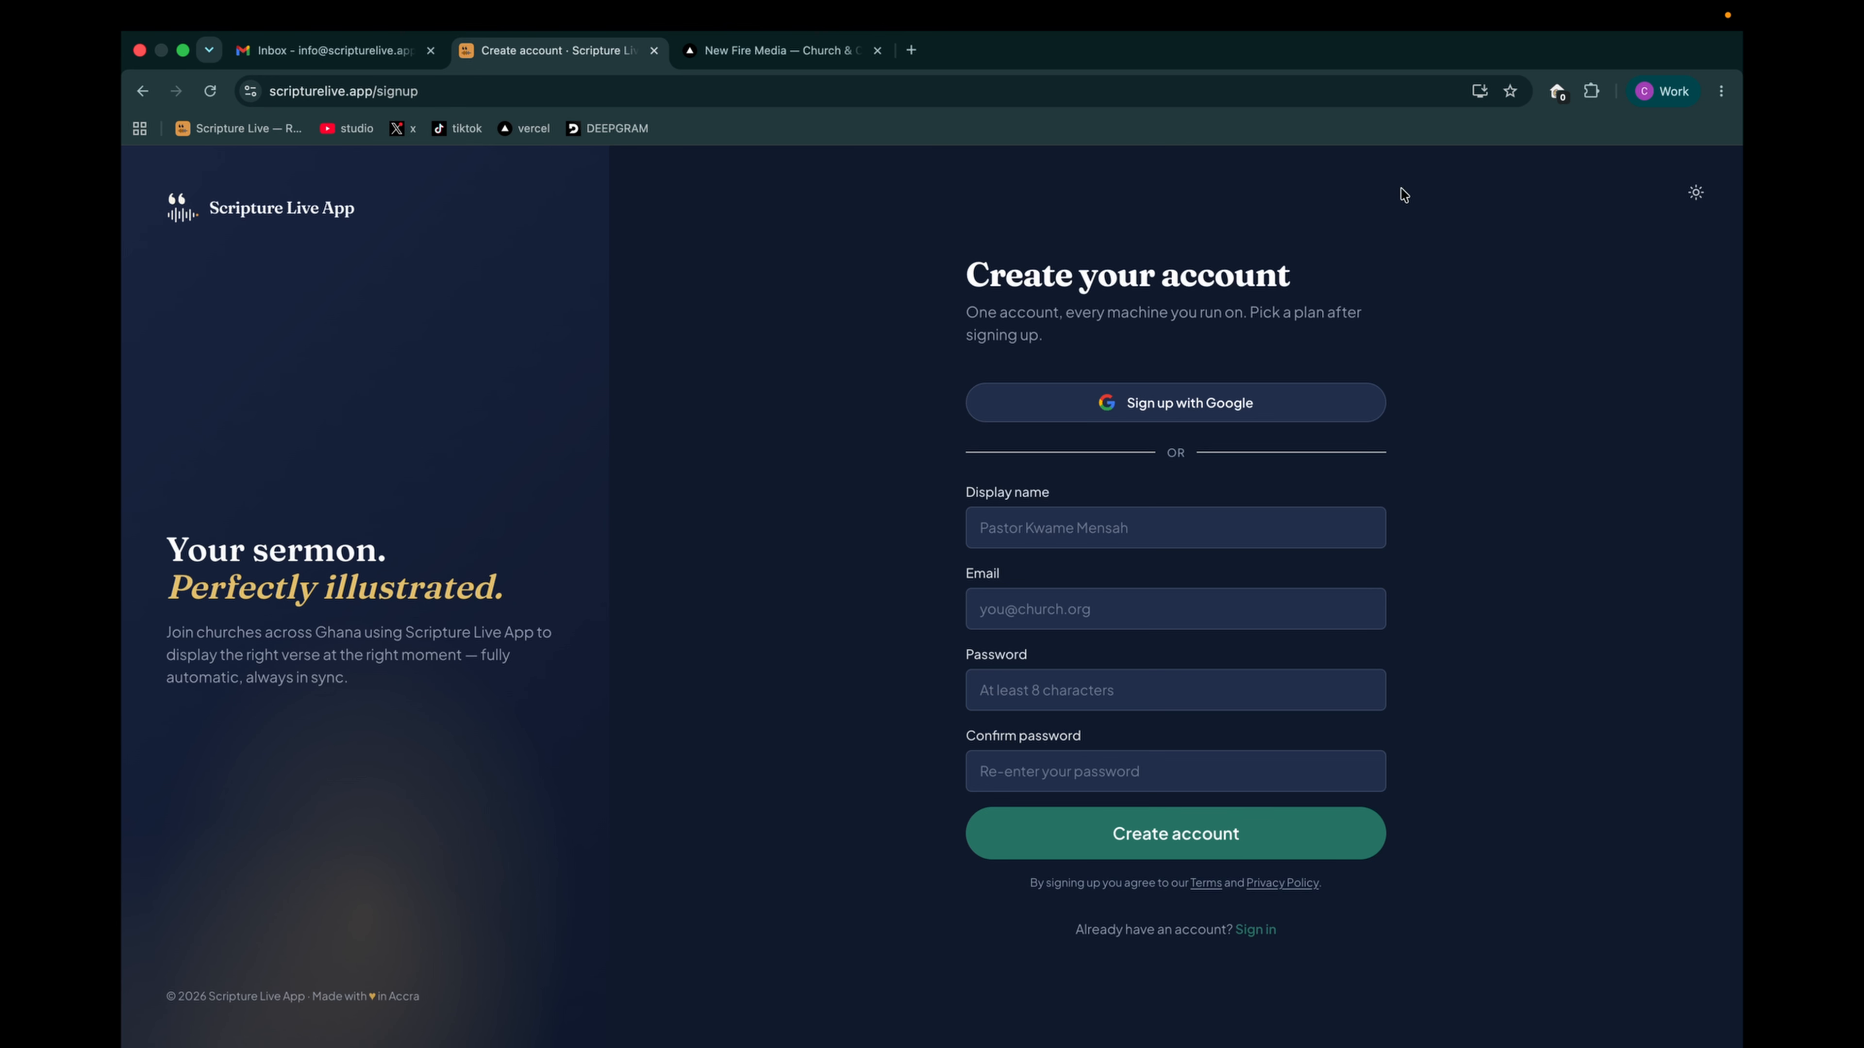
{"action": "left_click", "coordinate": [1158, 406]}
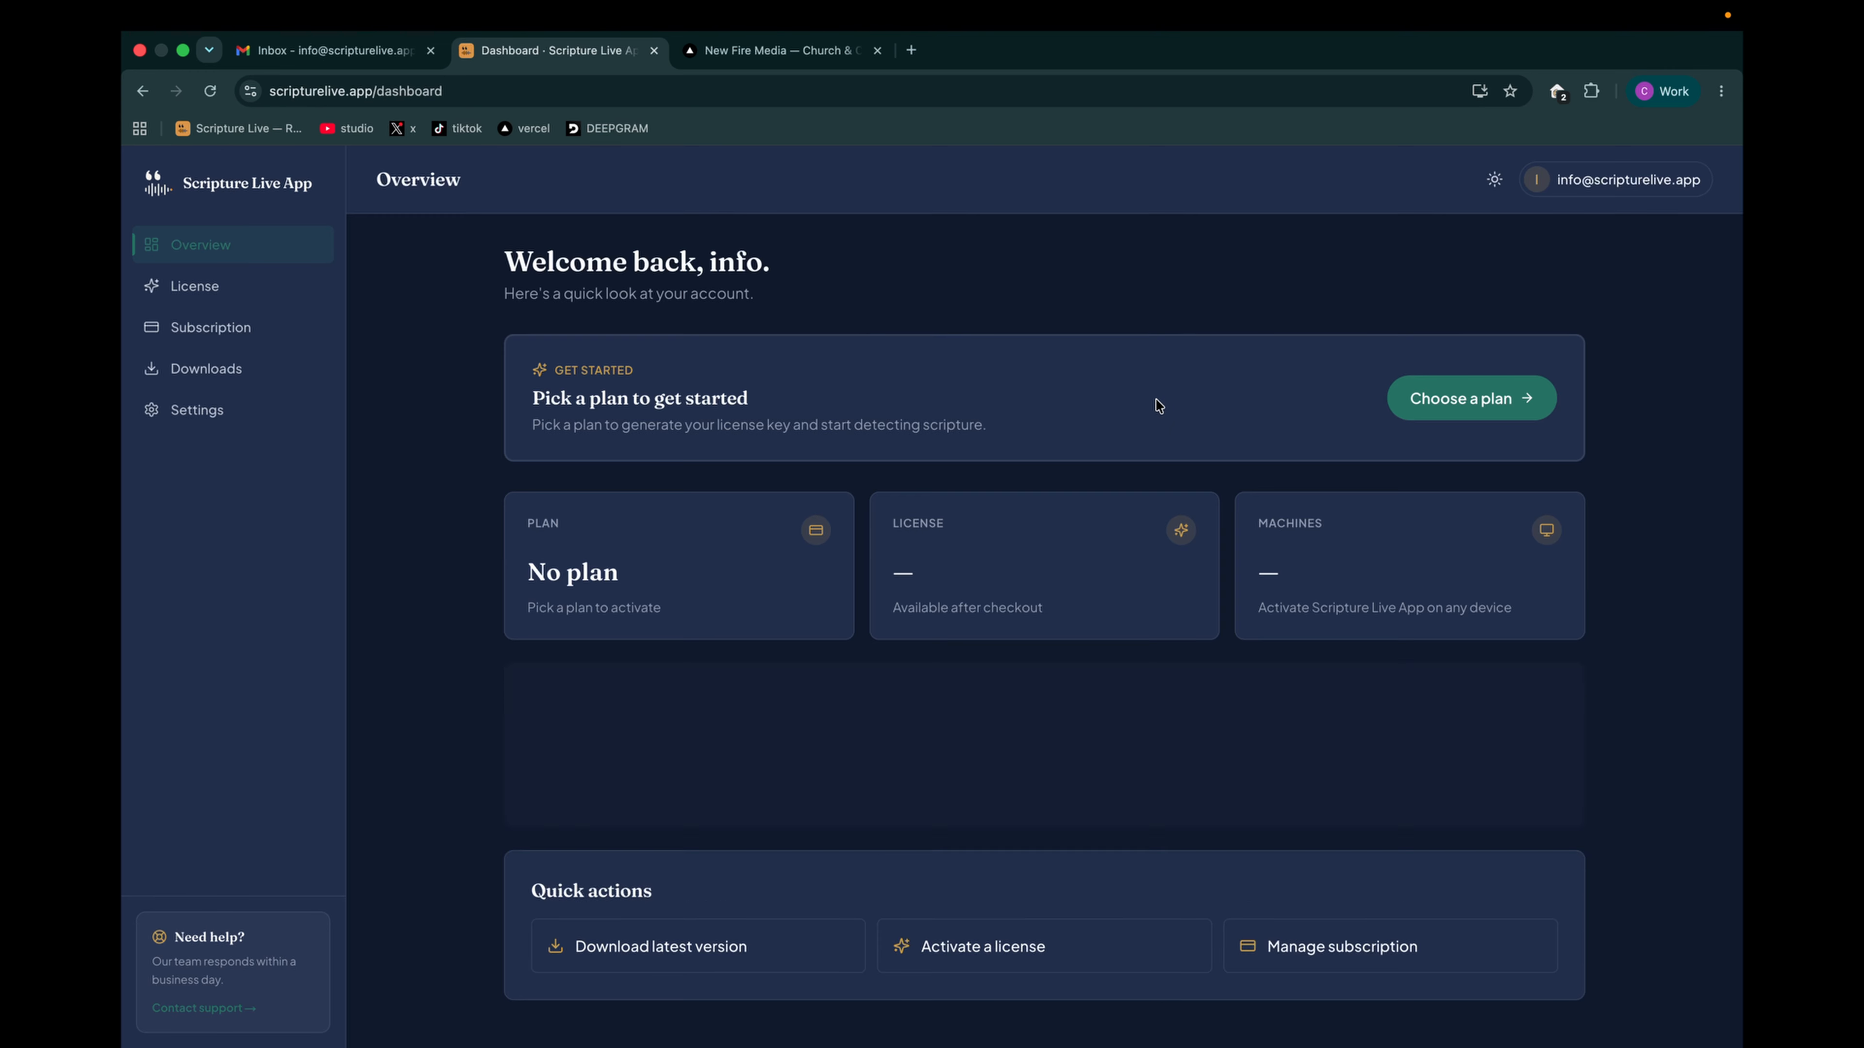
- Sign out of the Scripture Live account and sign back in with Google
{"action": "left_click", "coordinate": [1608, 183]}
{"action": "left_click", "coordinate": [1563, 285]}
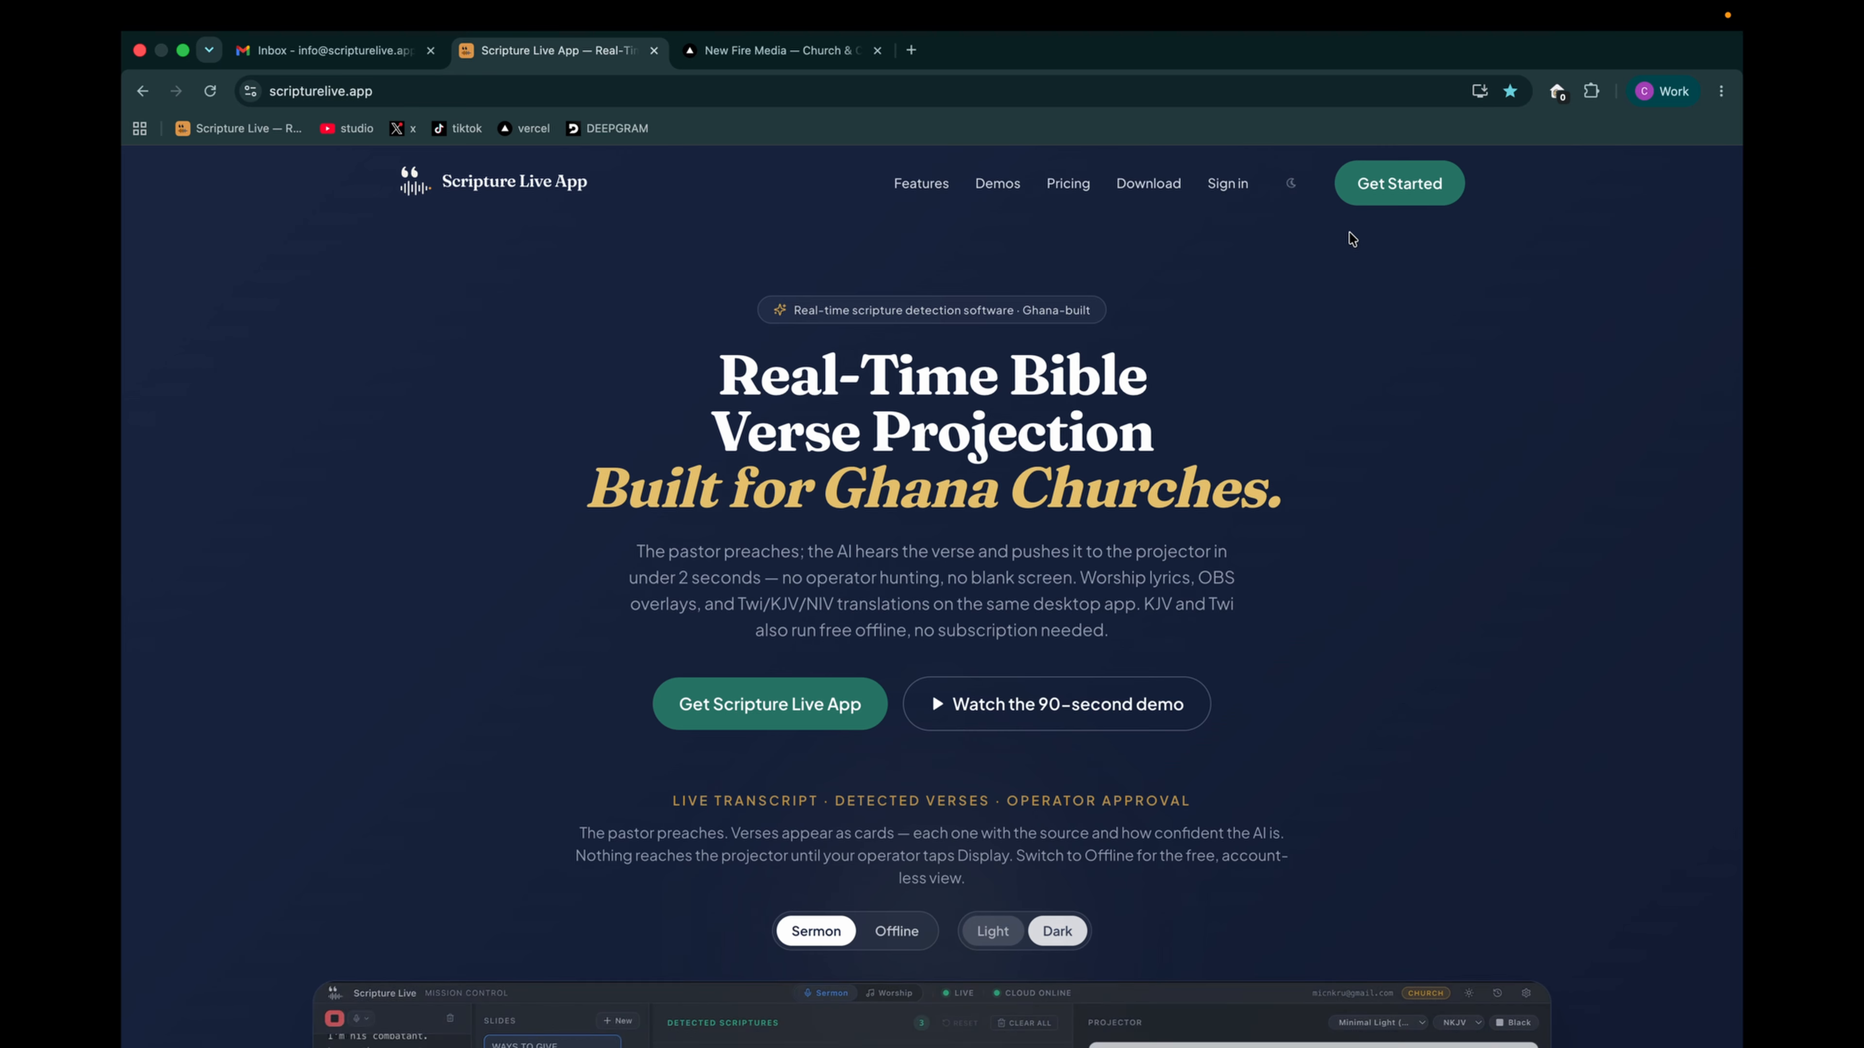
{"action": "left_click", "coordinate": [1230, 185]}
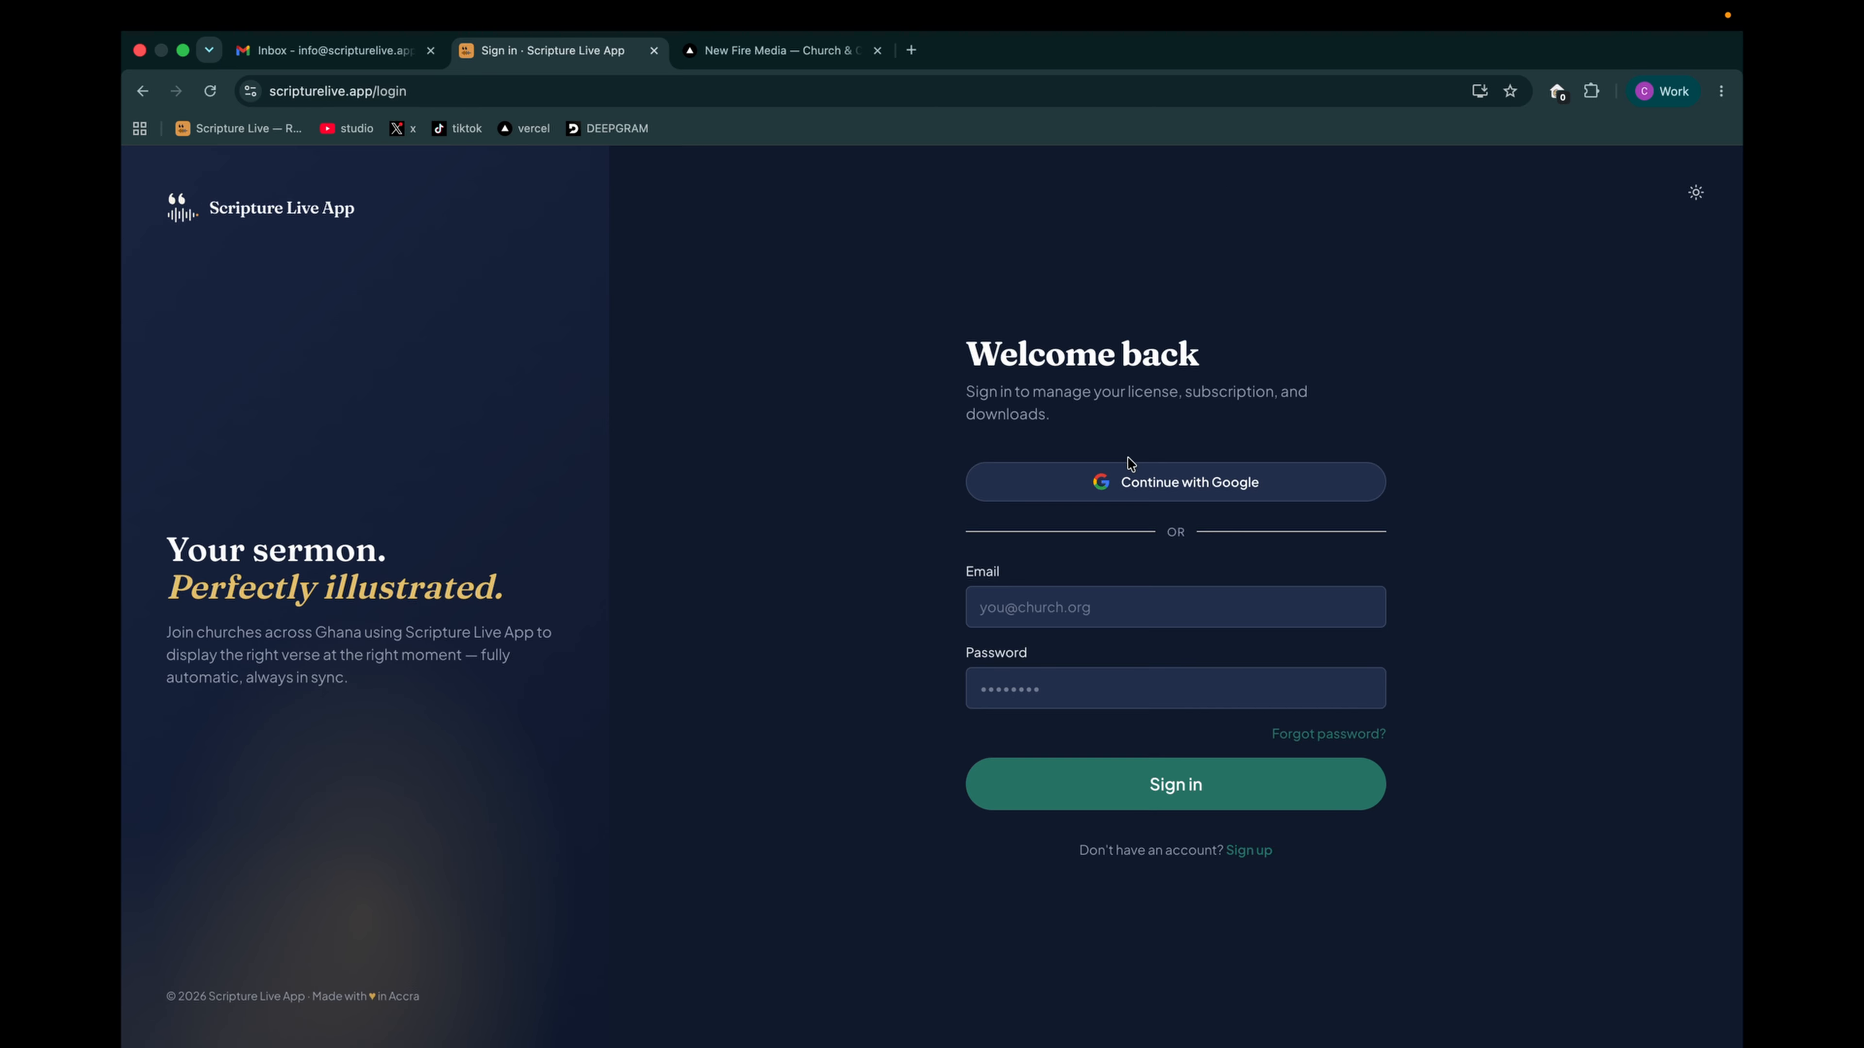
{"action": "left_click", "coordinate": [1128, 483]}
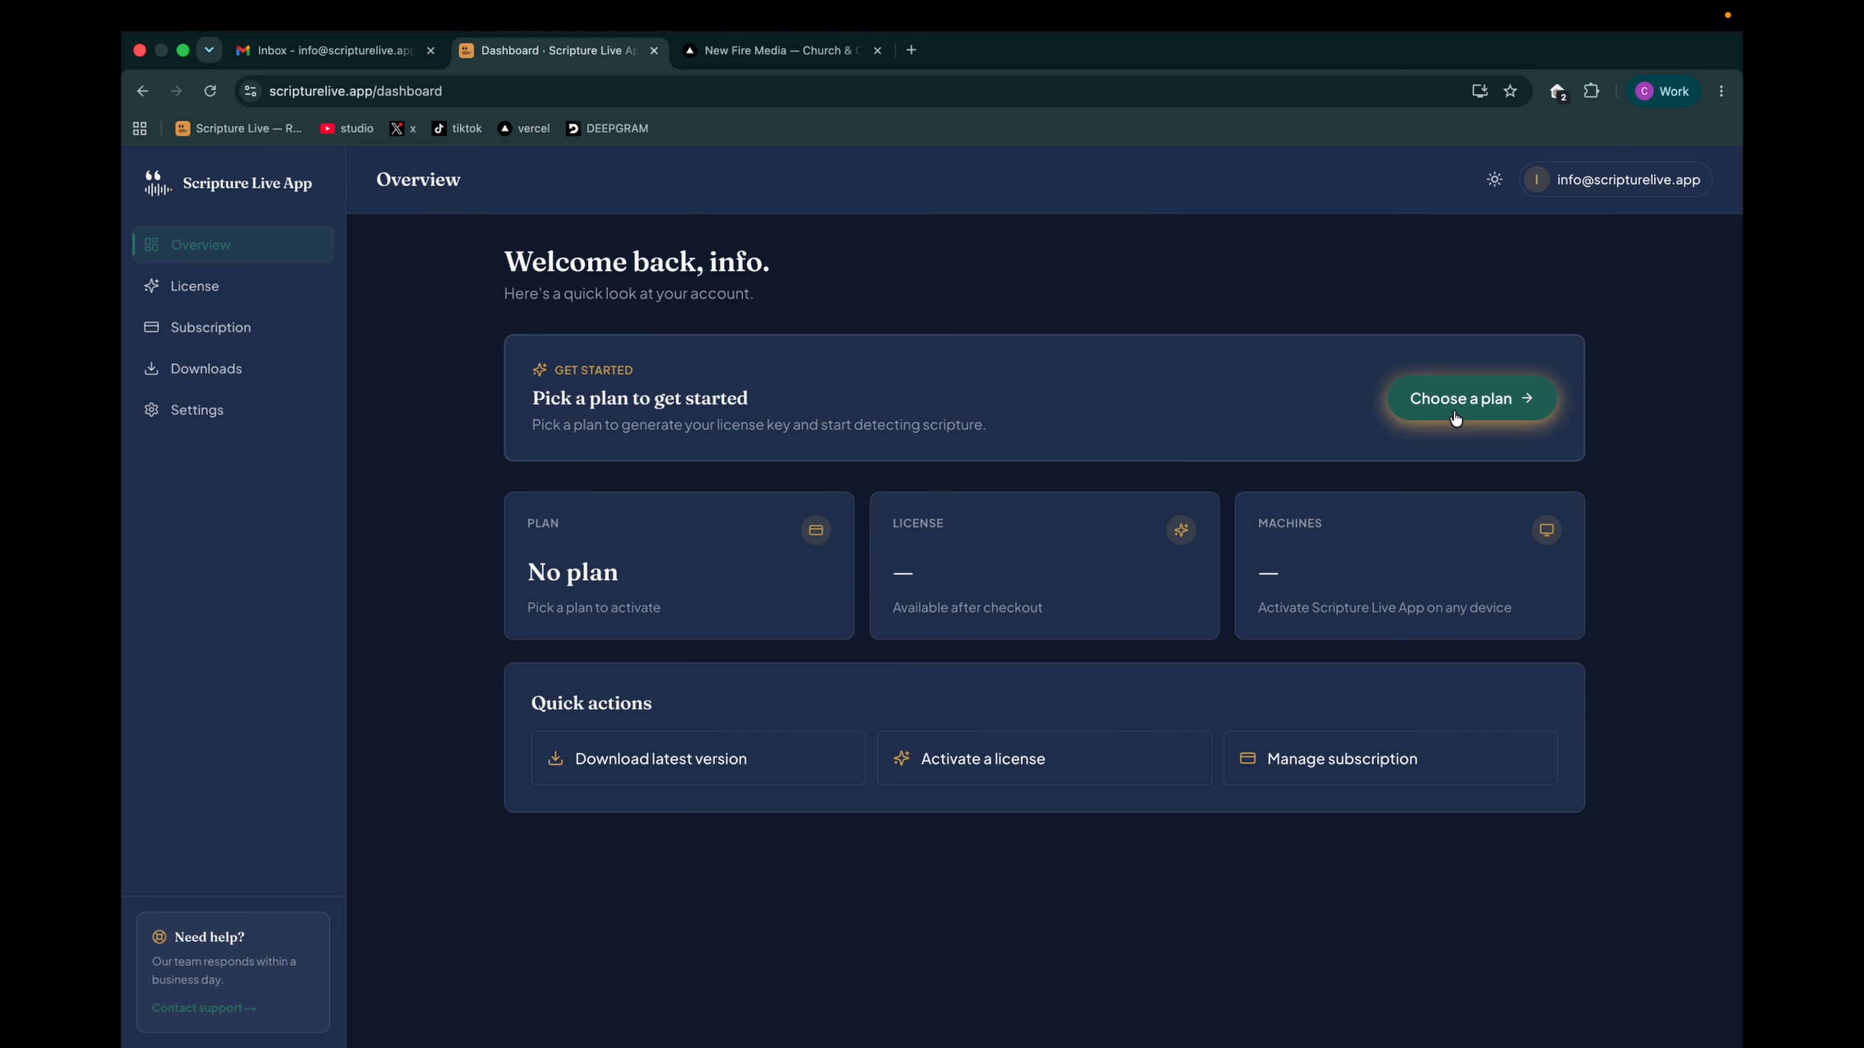
- Open the plan selection from the dashboard and compare the features of the Starter, Team and Church plans
{"action": "left_click", "coordinate": [1437, 405]}
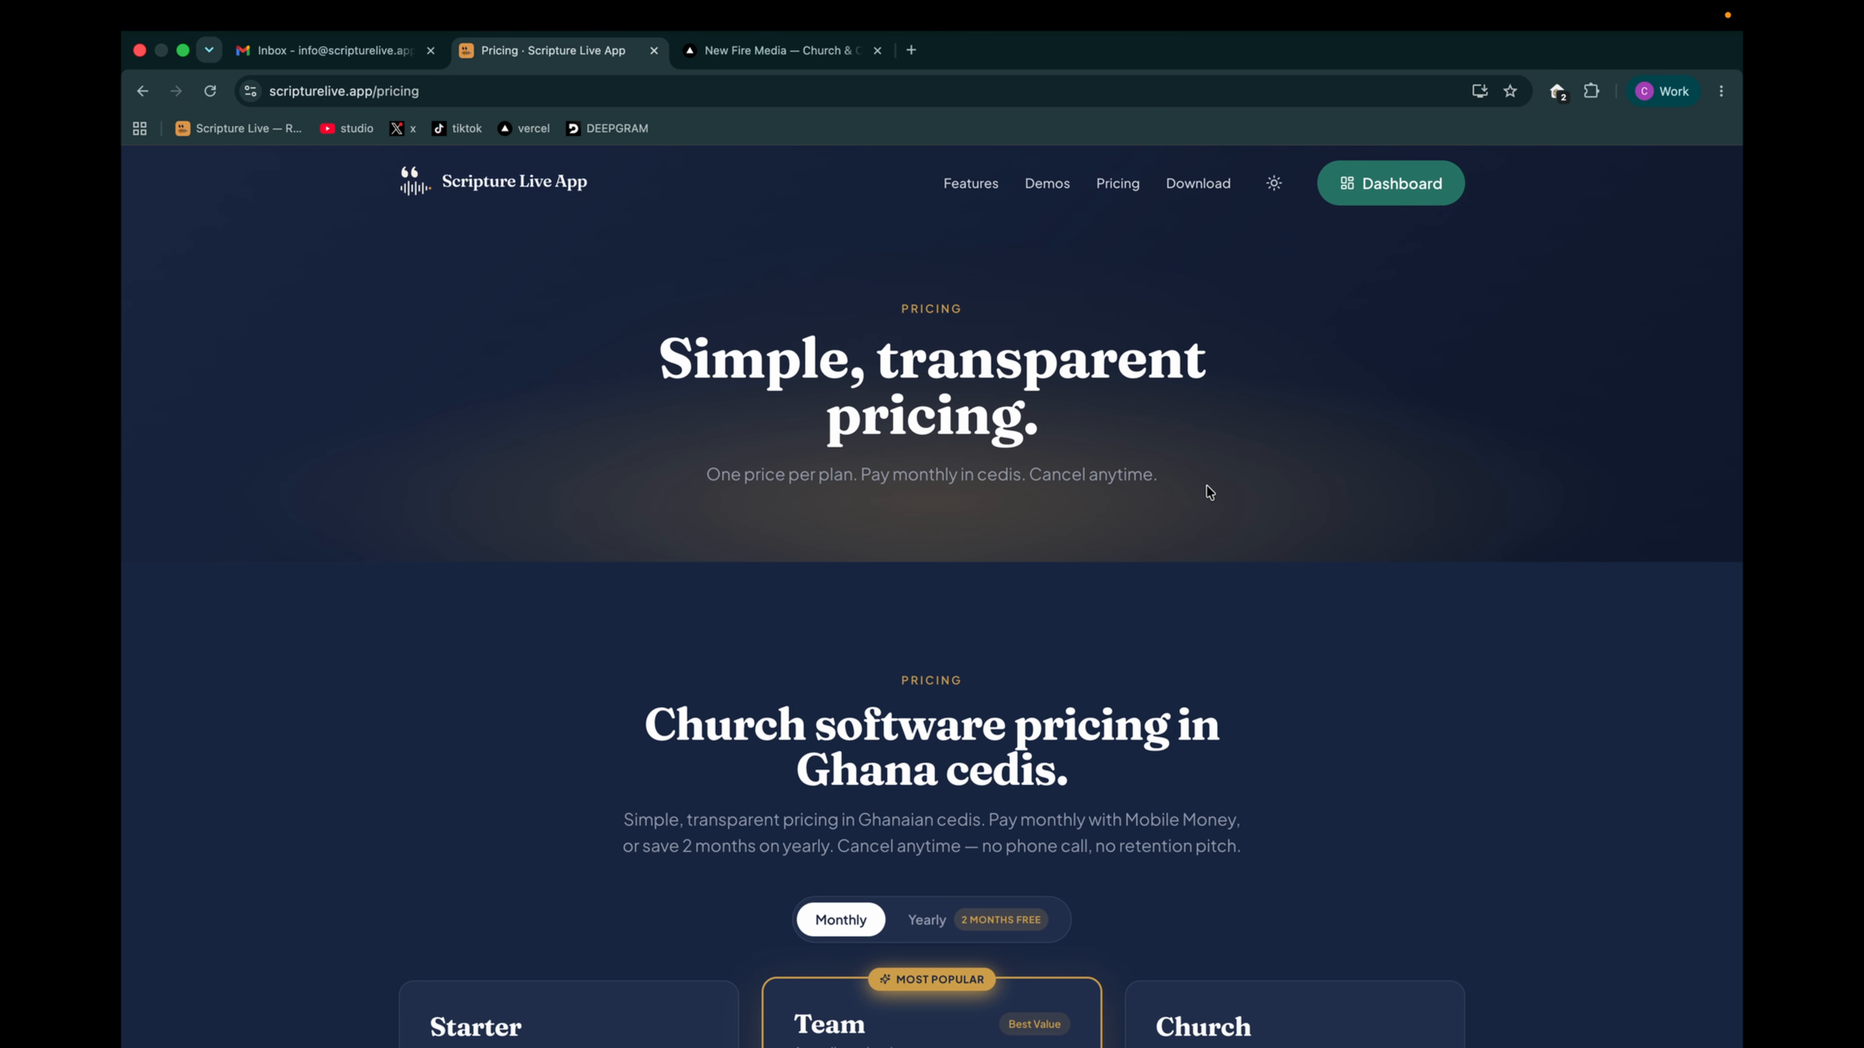
{"action": "scroll", "coordinate": [1209, 492], "scroll_direction": "down", "scroll_amount": 10}
{"action": "scroll", "coordinate": [463, 482], "scroll_direction": "up", "scroll_amount": 3}
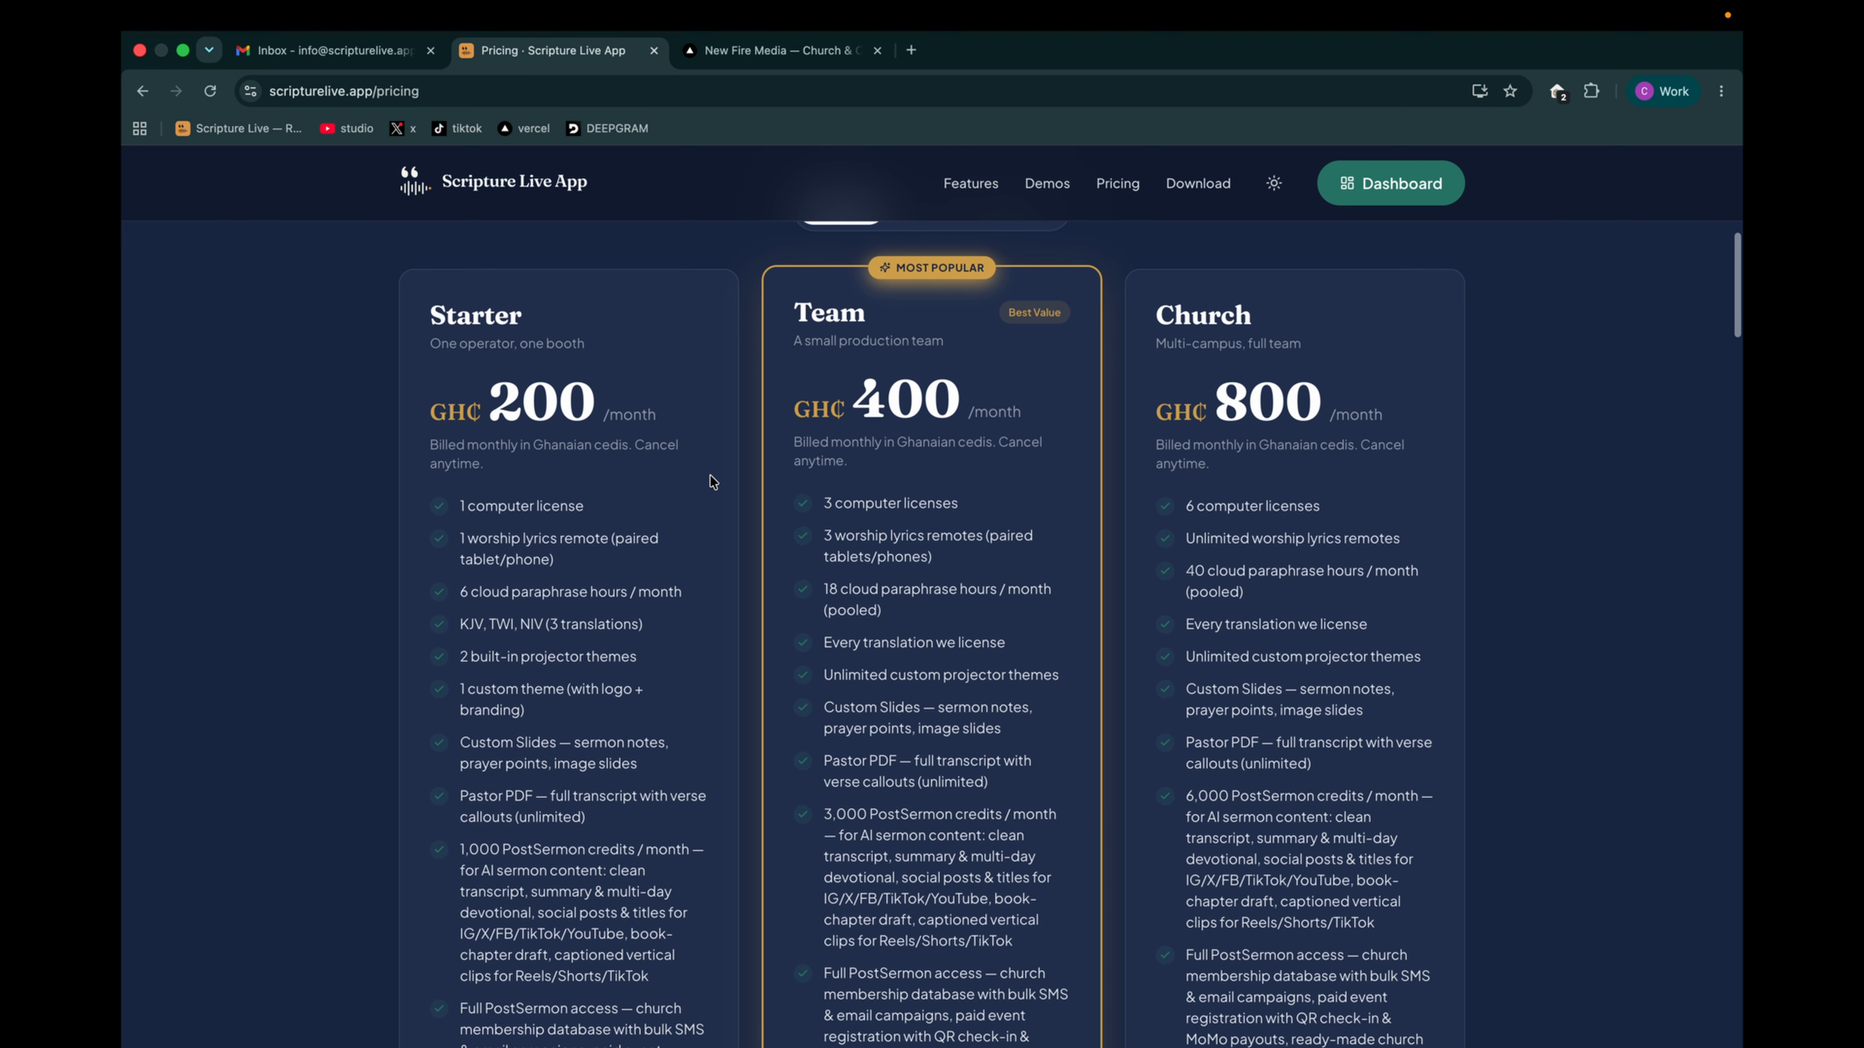
{"action": "scroll", "coordinate": [712, 481], "scroll_direction": "down", "scroll_amount": 10}
{"action": "scroll", "coordinate": [980, 495], "scroll_direction": "up", "scroll_amount": 6}
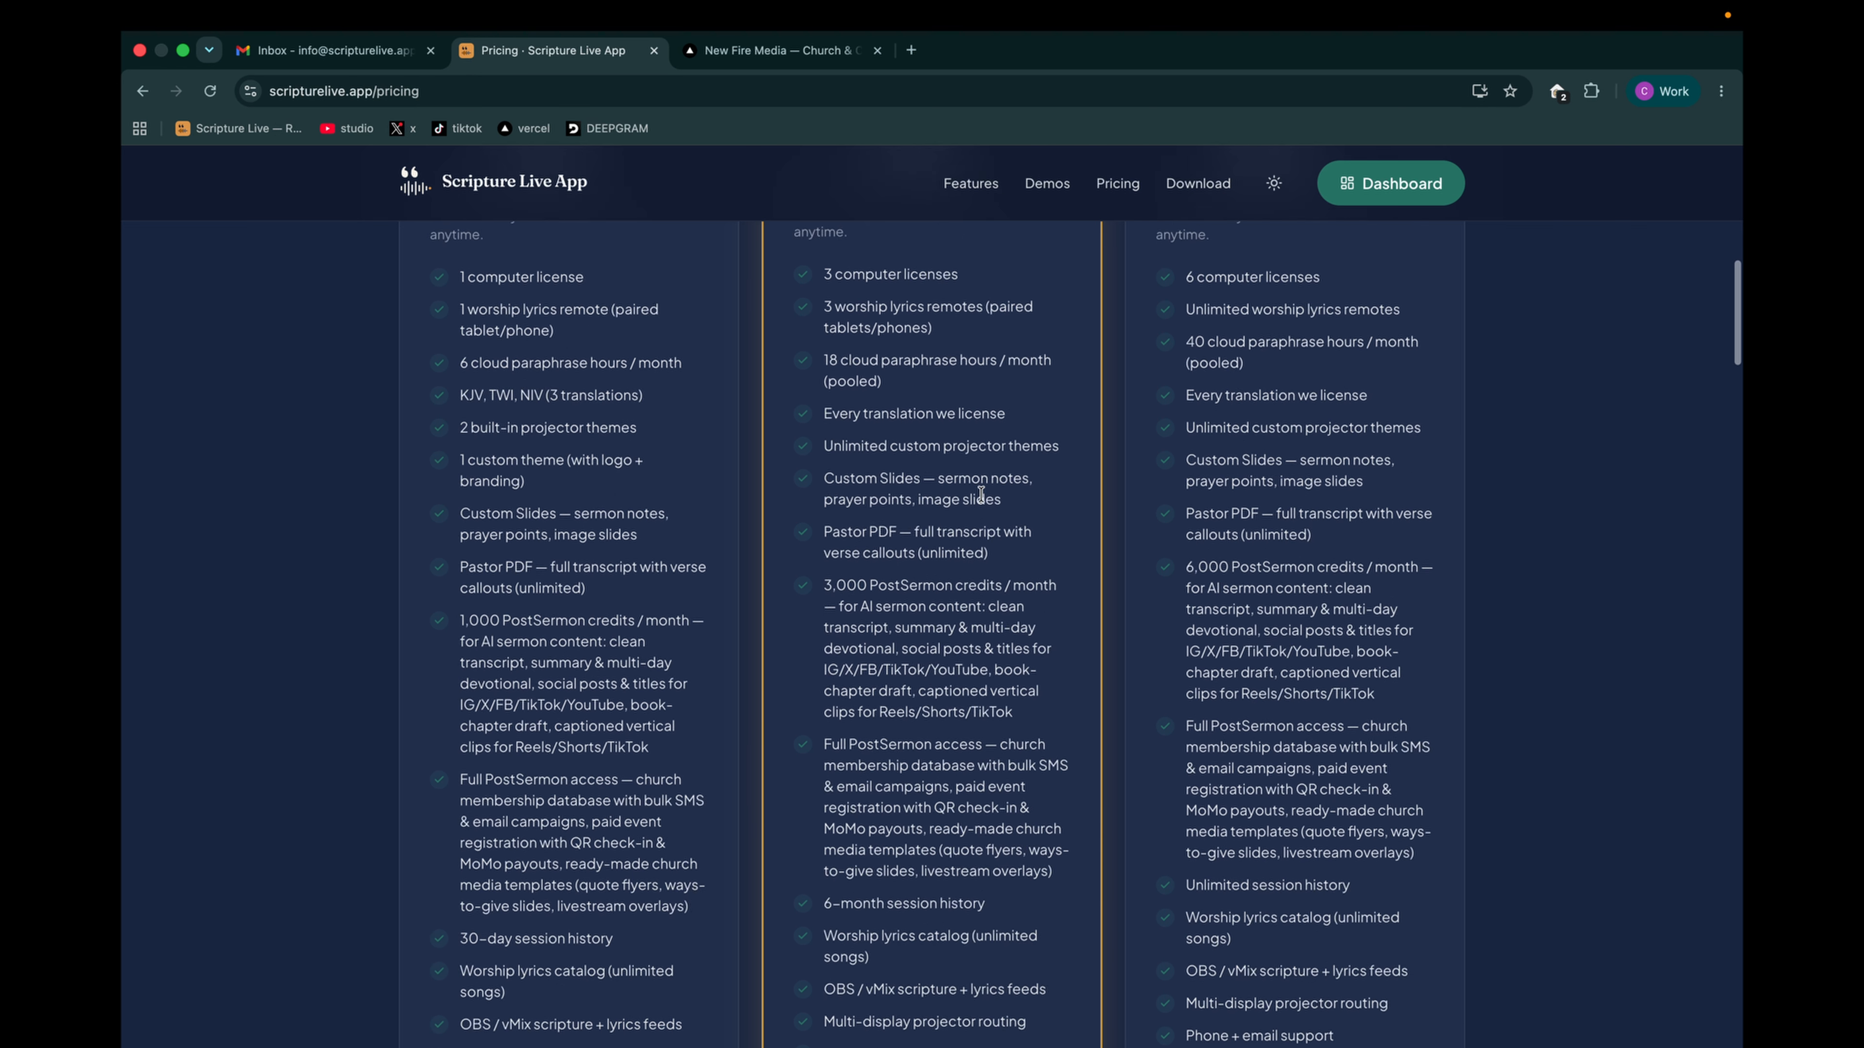
{"action": "scroll", "coordinate": [980, 496], "scroll_direction": "up", "scroll_amount": 8}
{"action": "scroll", "coordinate": [980, 495], "scroll_direction": "down", "scroll_amount": 12}
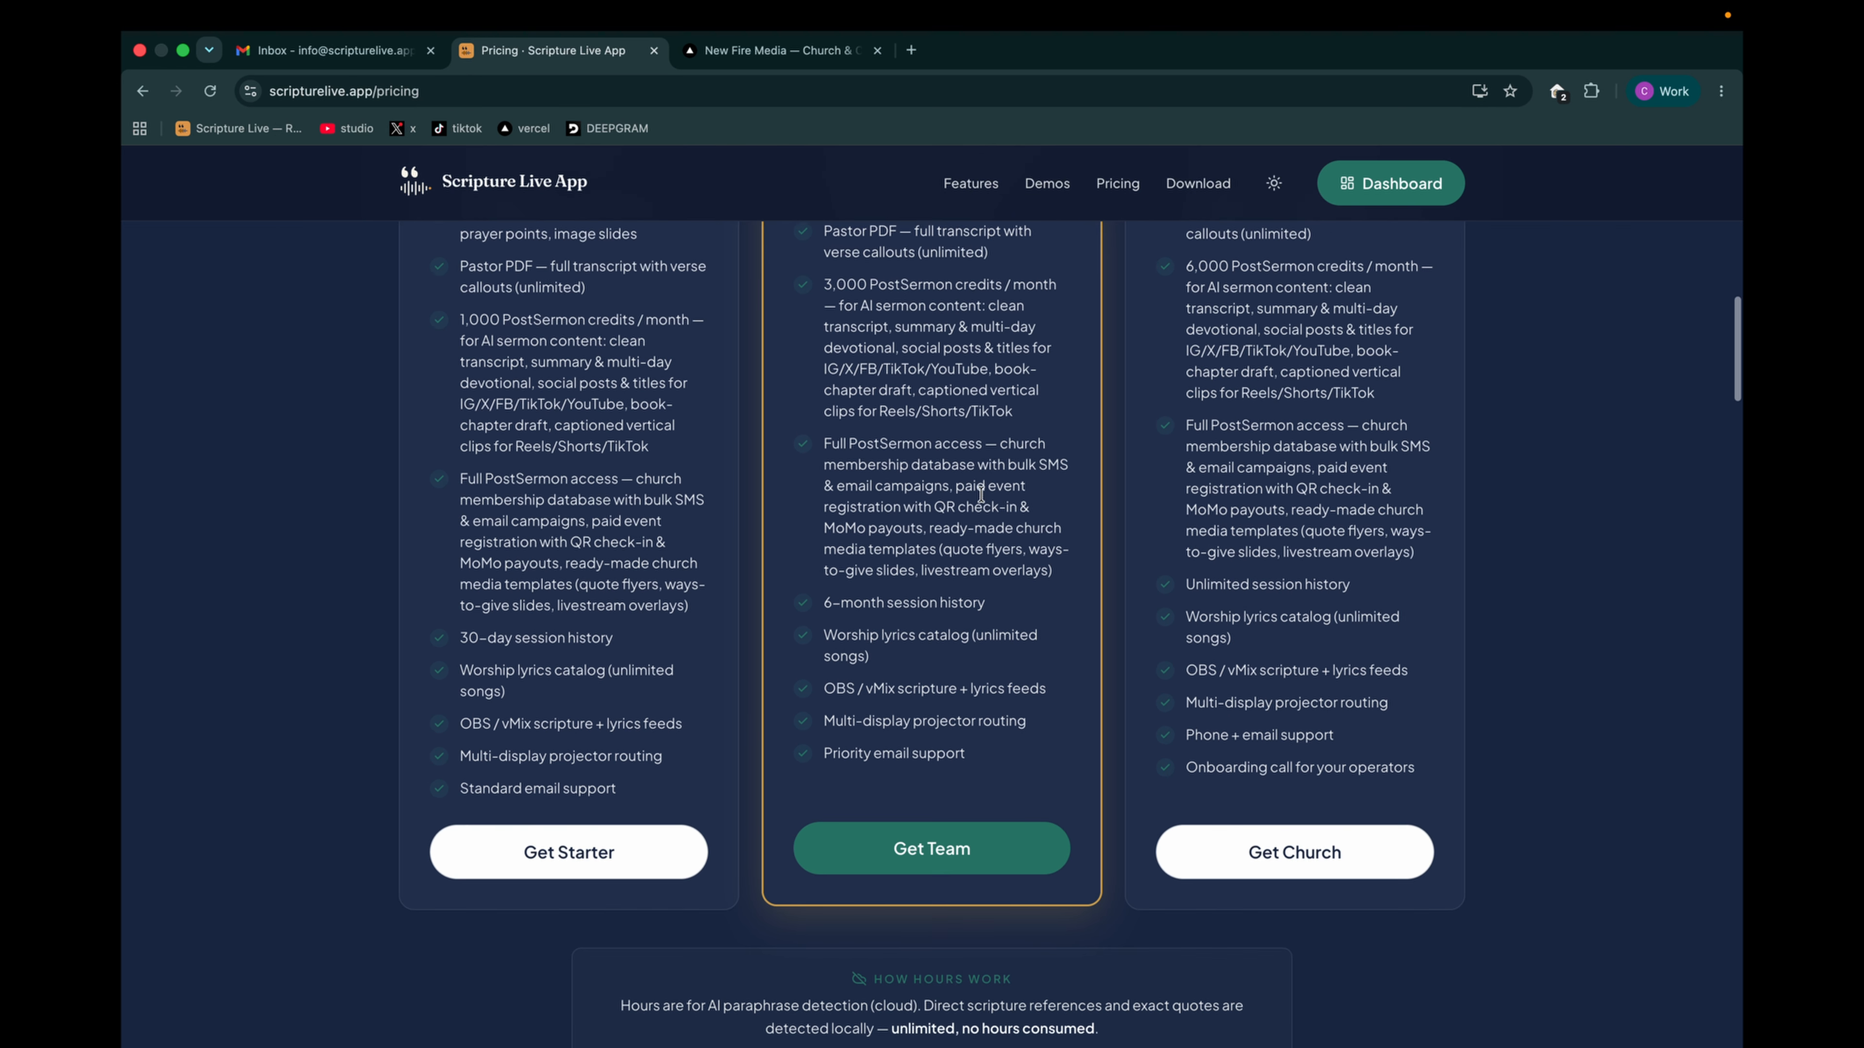
{"action": "scroll", "coordinate": [980, 496], "scroll_direction": "down", "scroll_amount": 2}
{"action": "scroll", "coordinate": [1063, 436], "scroll_direction": "up", "scroll_amount": 15}
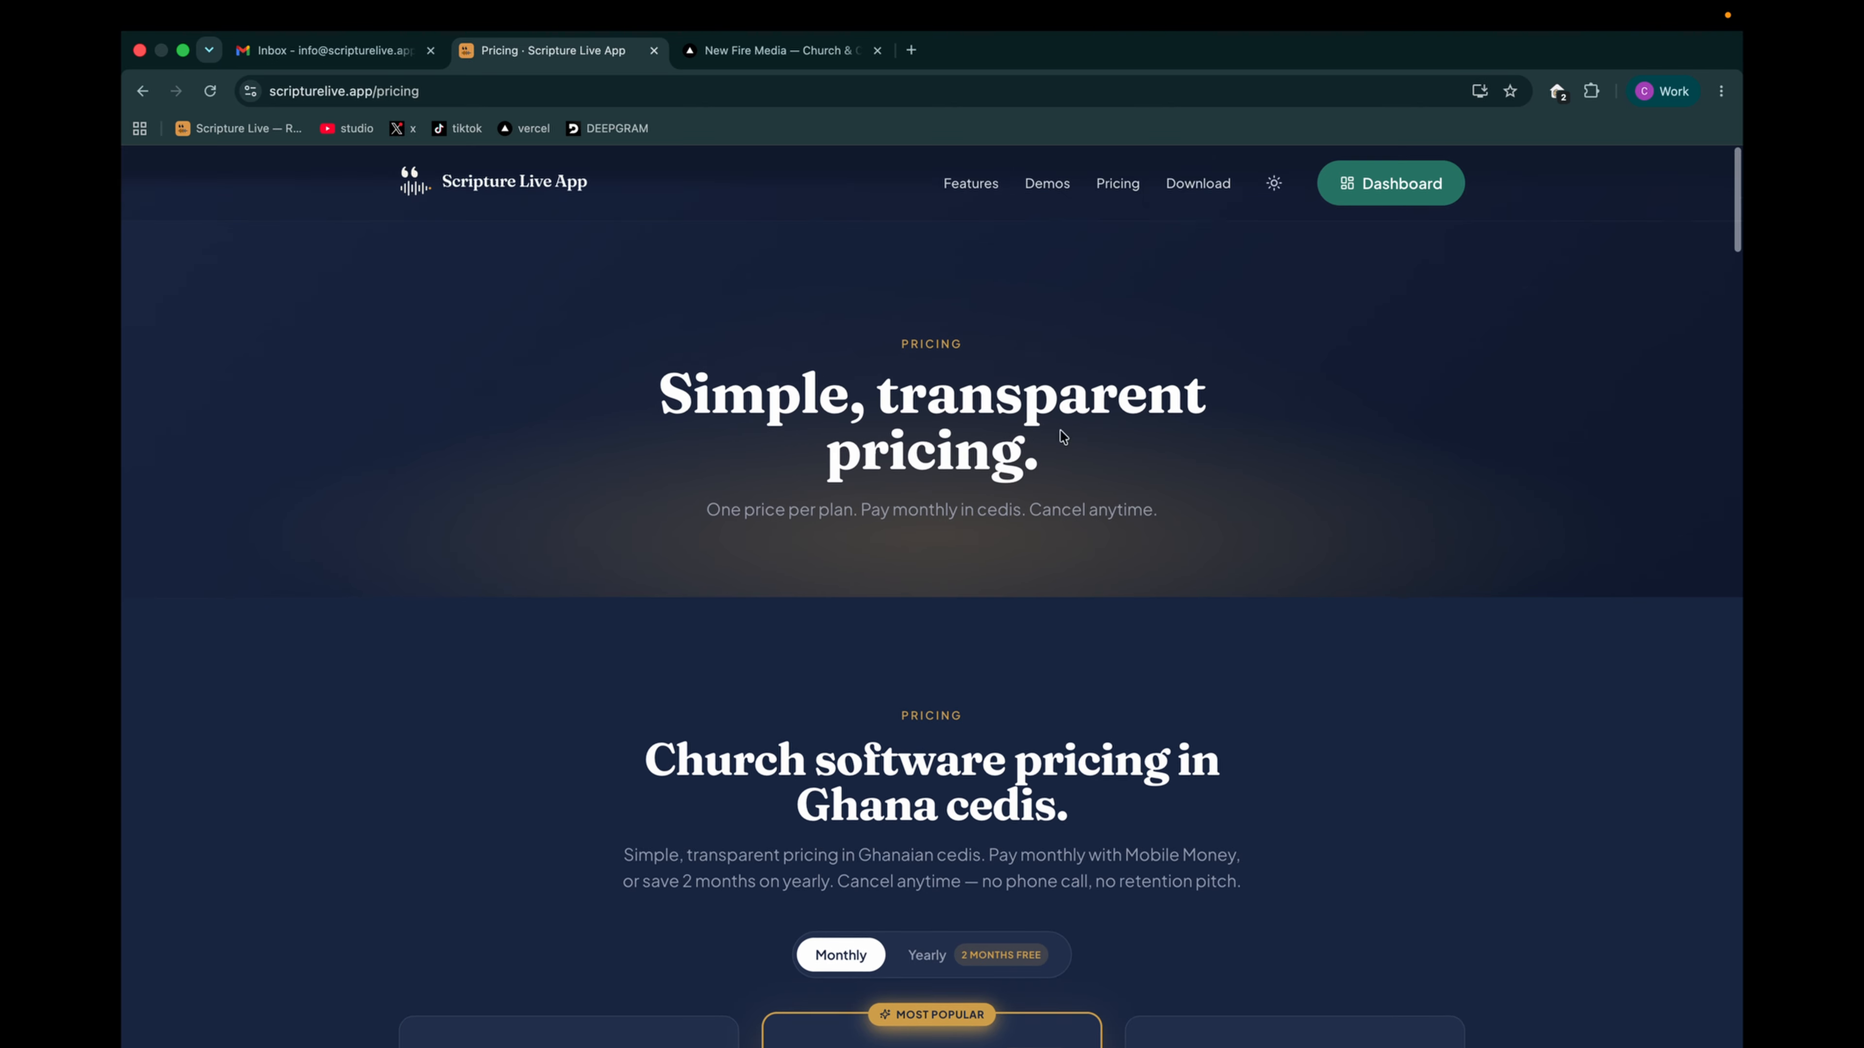
{"action": "scroll", "coordinate": [1063, 436], "scroll_direction": "down", "scroll_amount": 1}
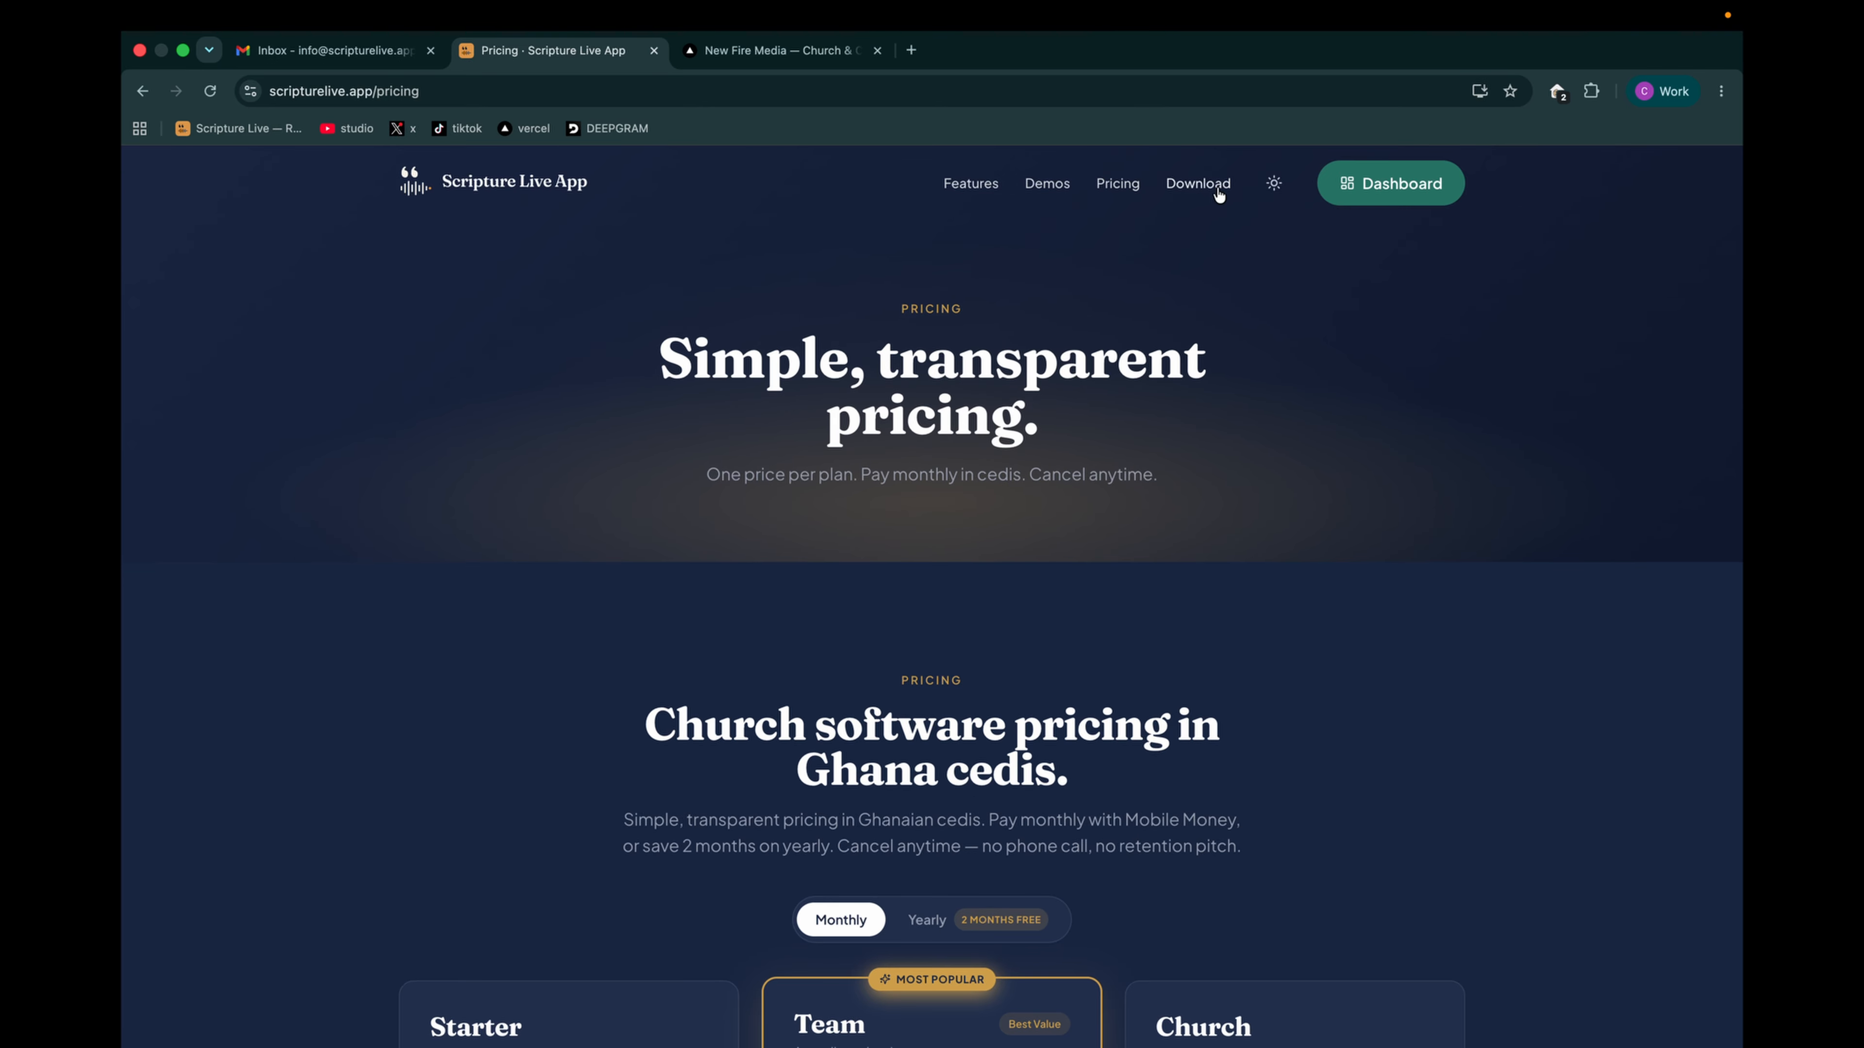
- Download the macOS Apple Silicon (.dmg) installer of the latest release and check its download progress
{"action": "left_click", "coordinate": [1203, 195]}
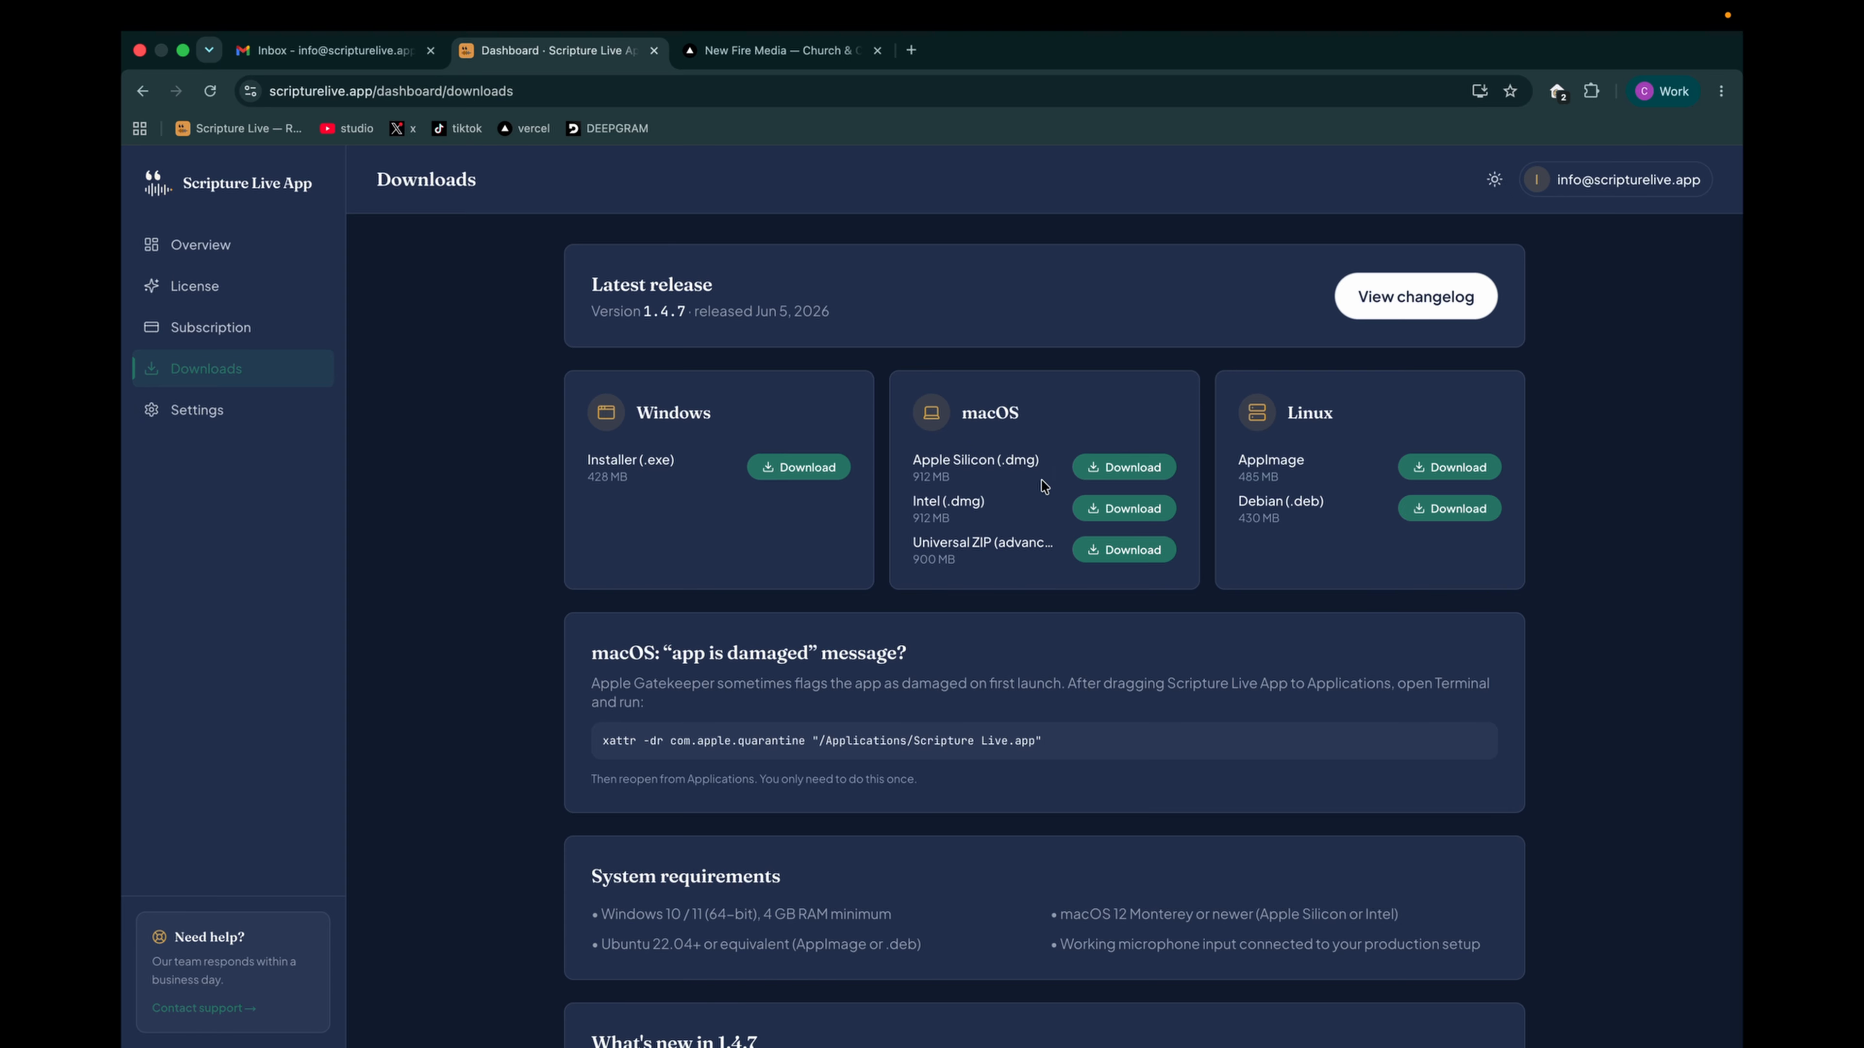
{"action": "left_click", "coordinate": [1113, 471]}
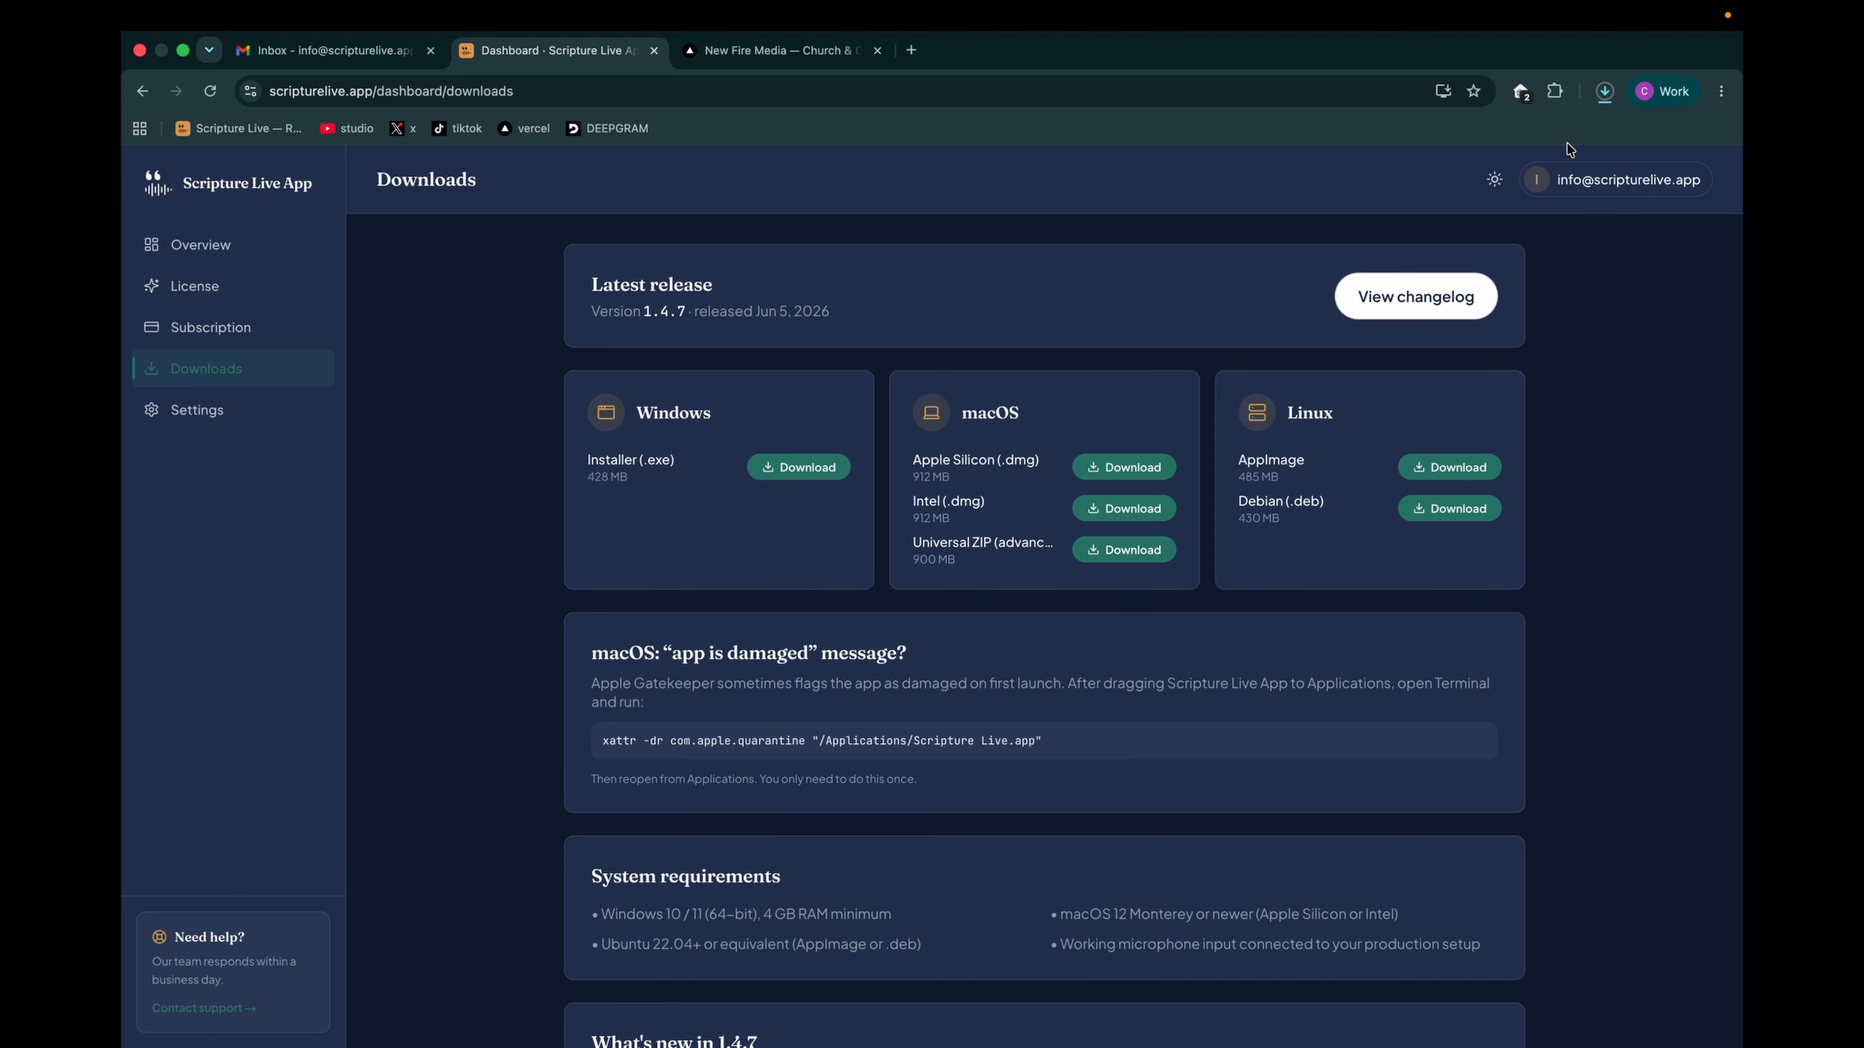
{"action": "left_click", "coordinate": [1604, 92]}
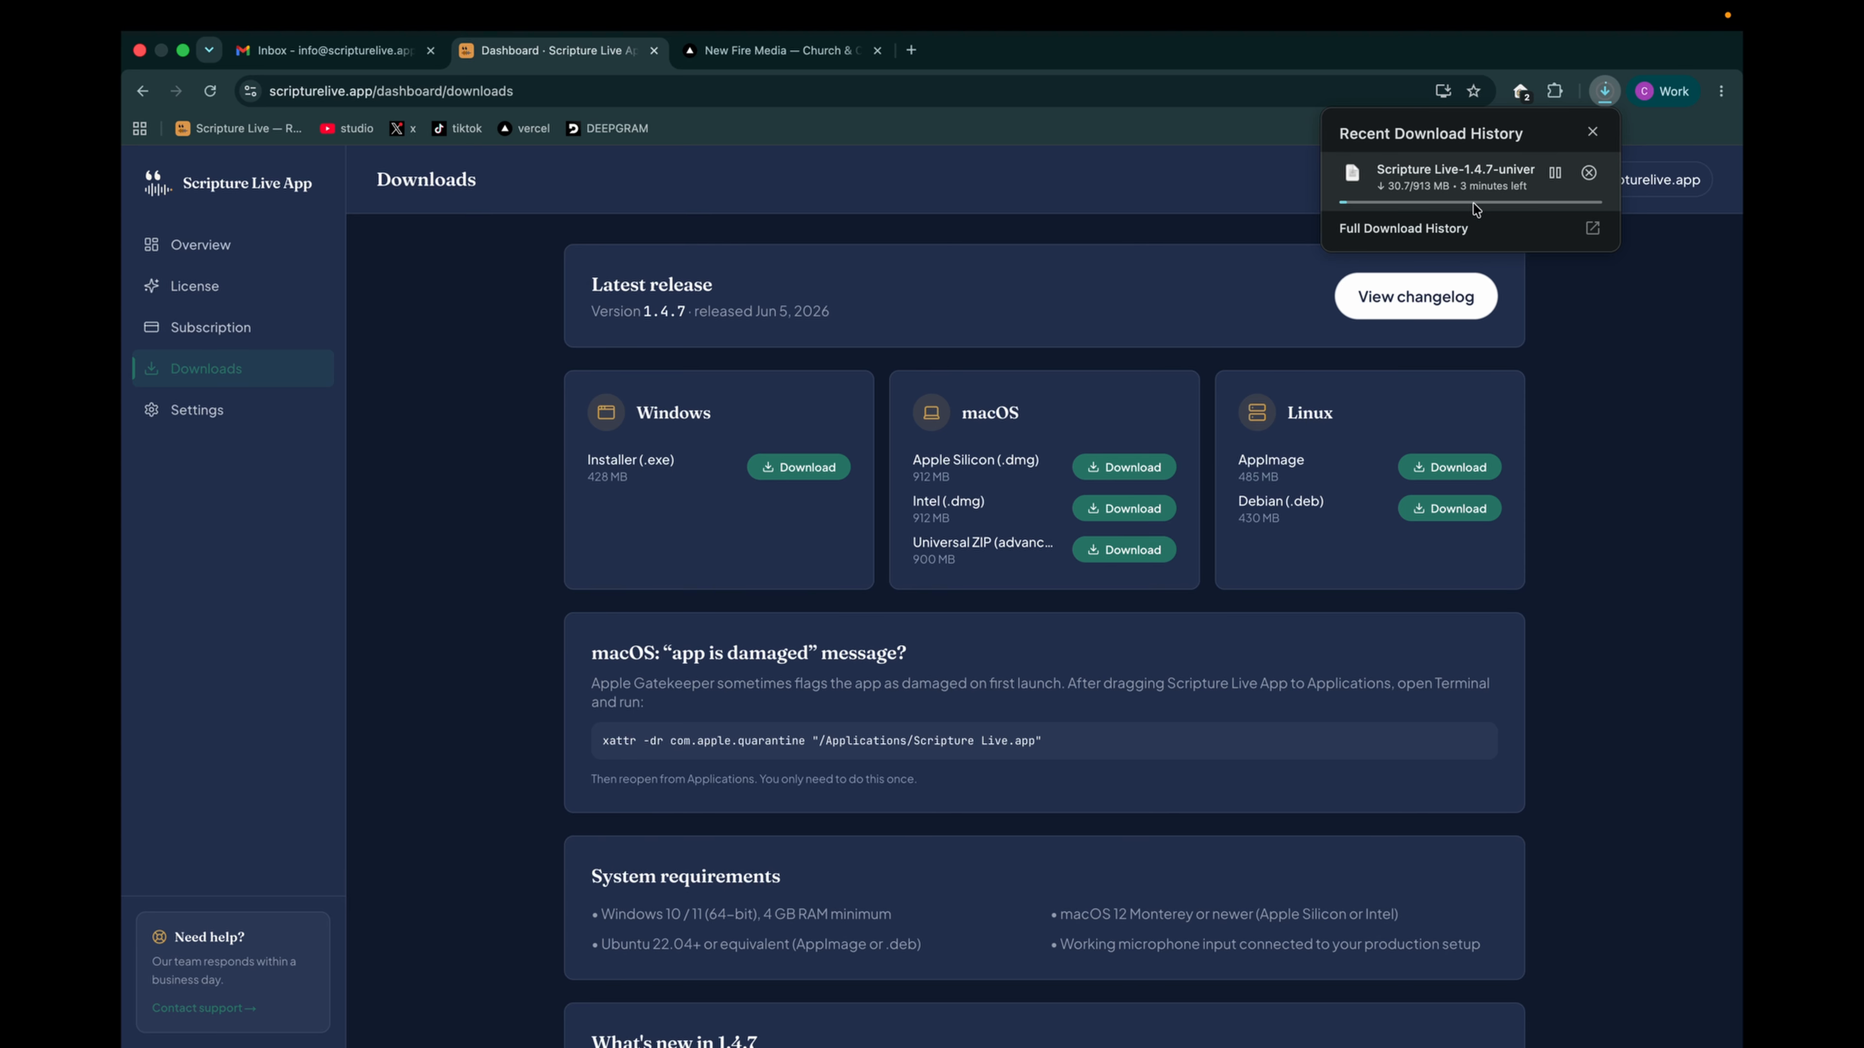
{"action": "left_click", "coordinate": [878, 184]}
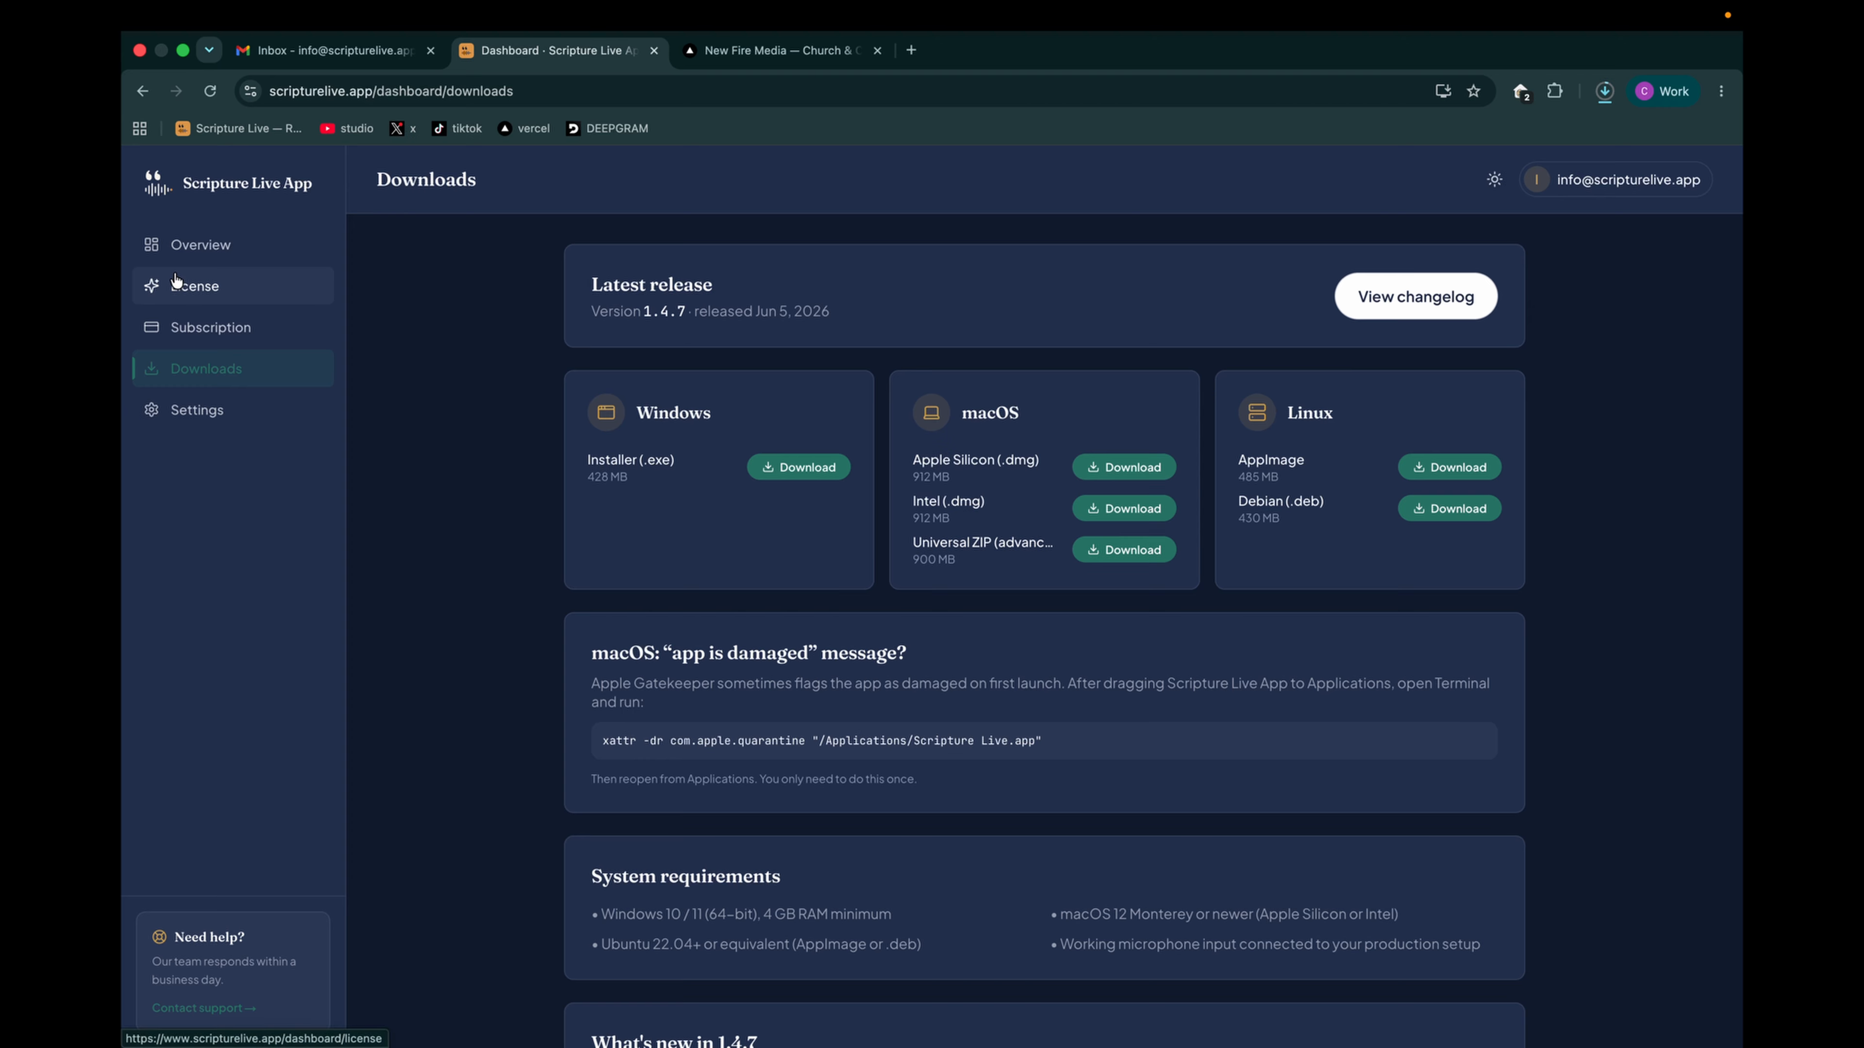
- Return to the account overview and choose the monthly Team plan for checkout
{"action": "left_click", "coordinate": [189, 254]}
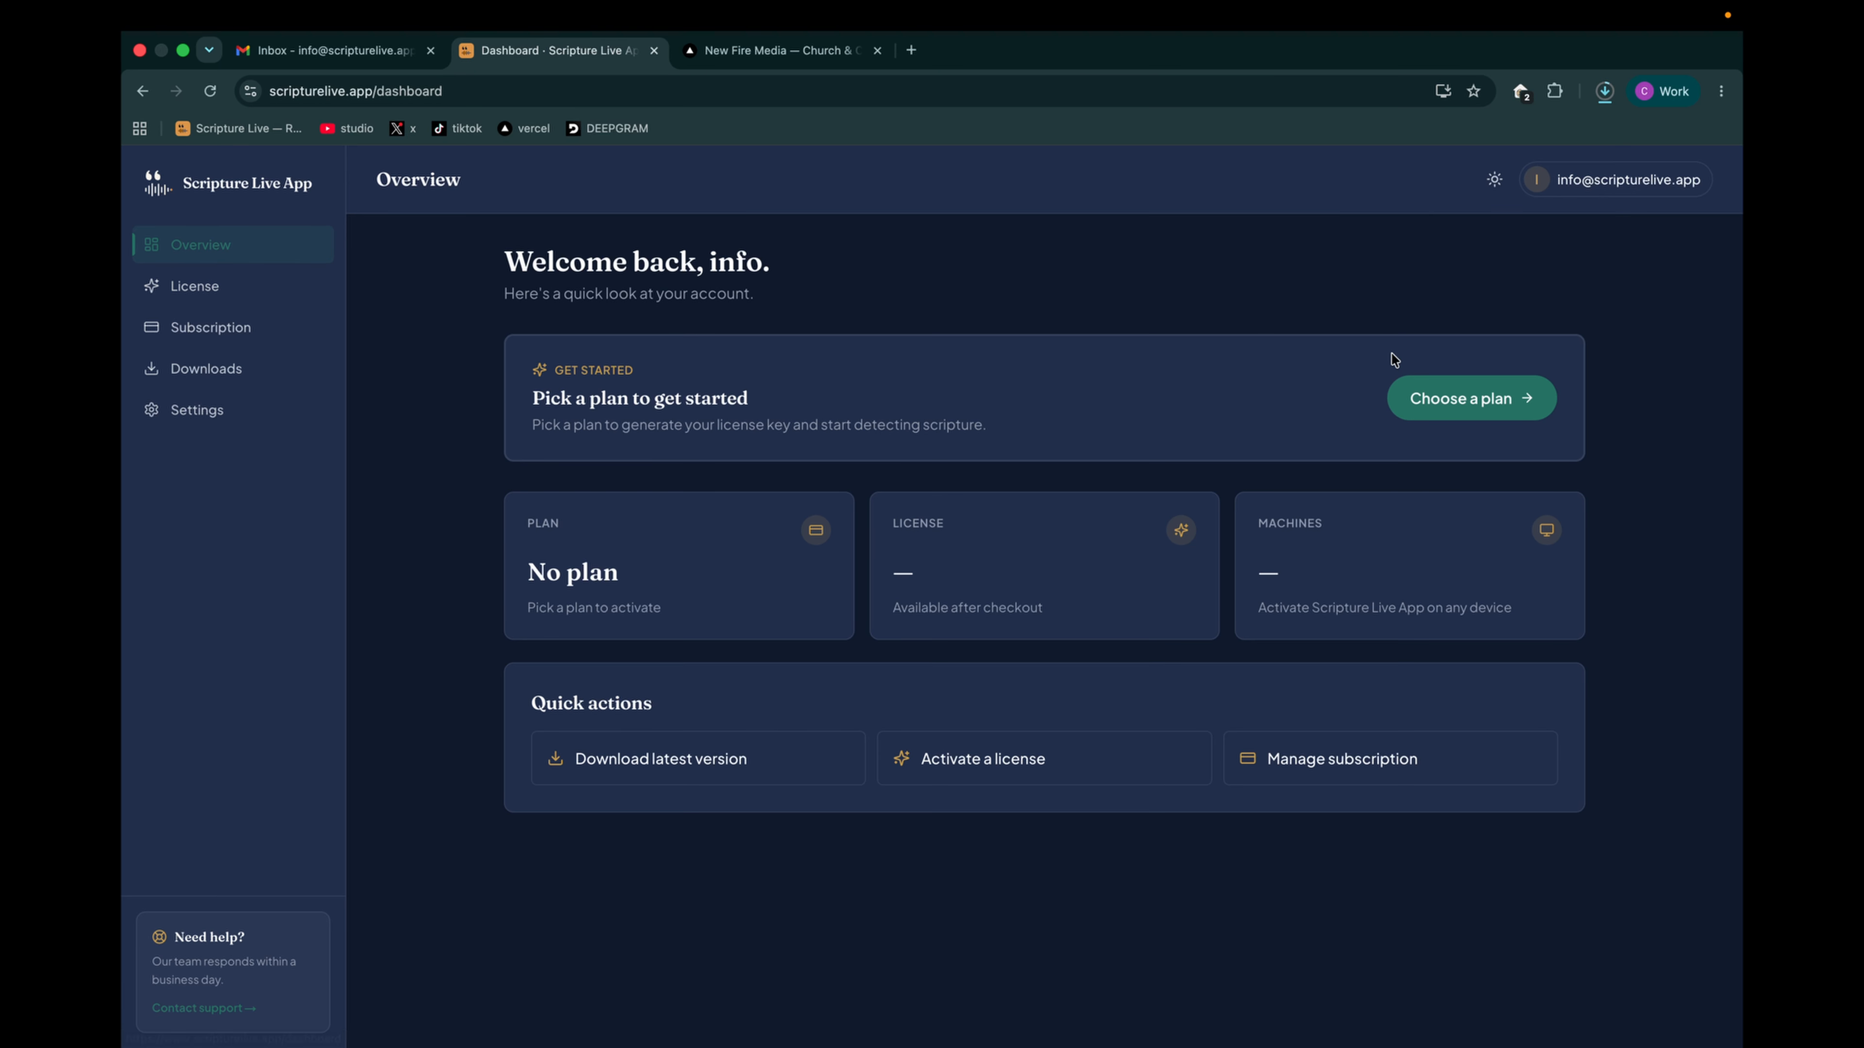
{"action": "left_click", "coordinate": [1489, 402]}
{"action": "scroll", "coordinate": [1224, 570], "scroll_direction": "down", "scroll_amount": 15}
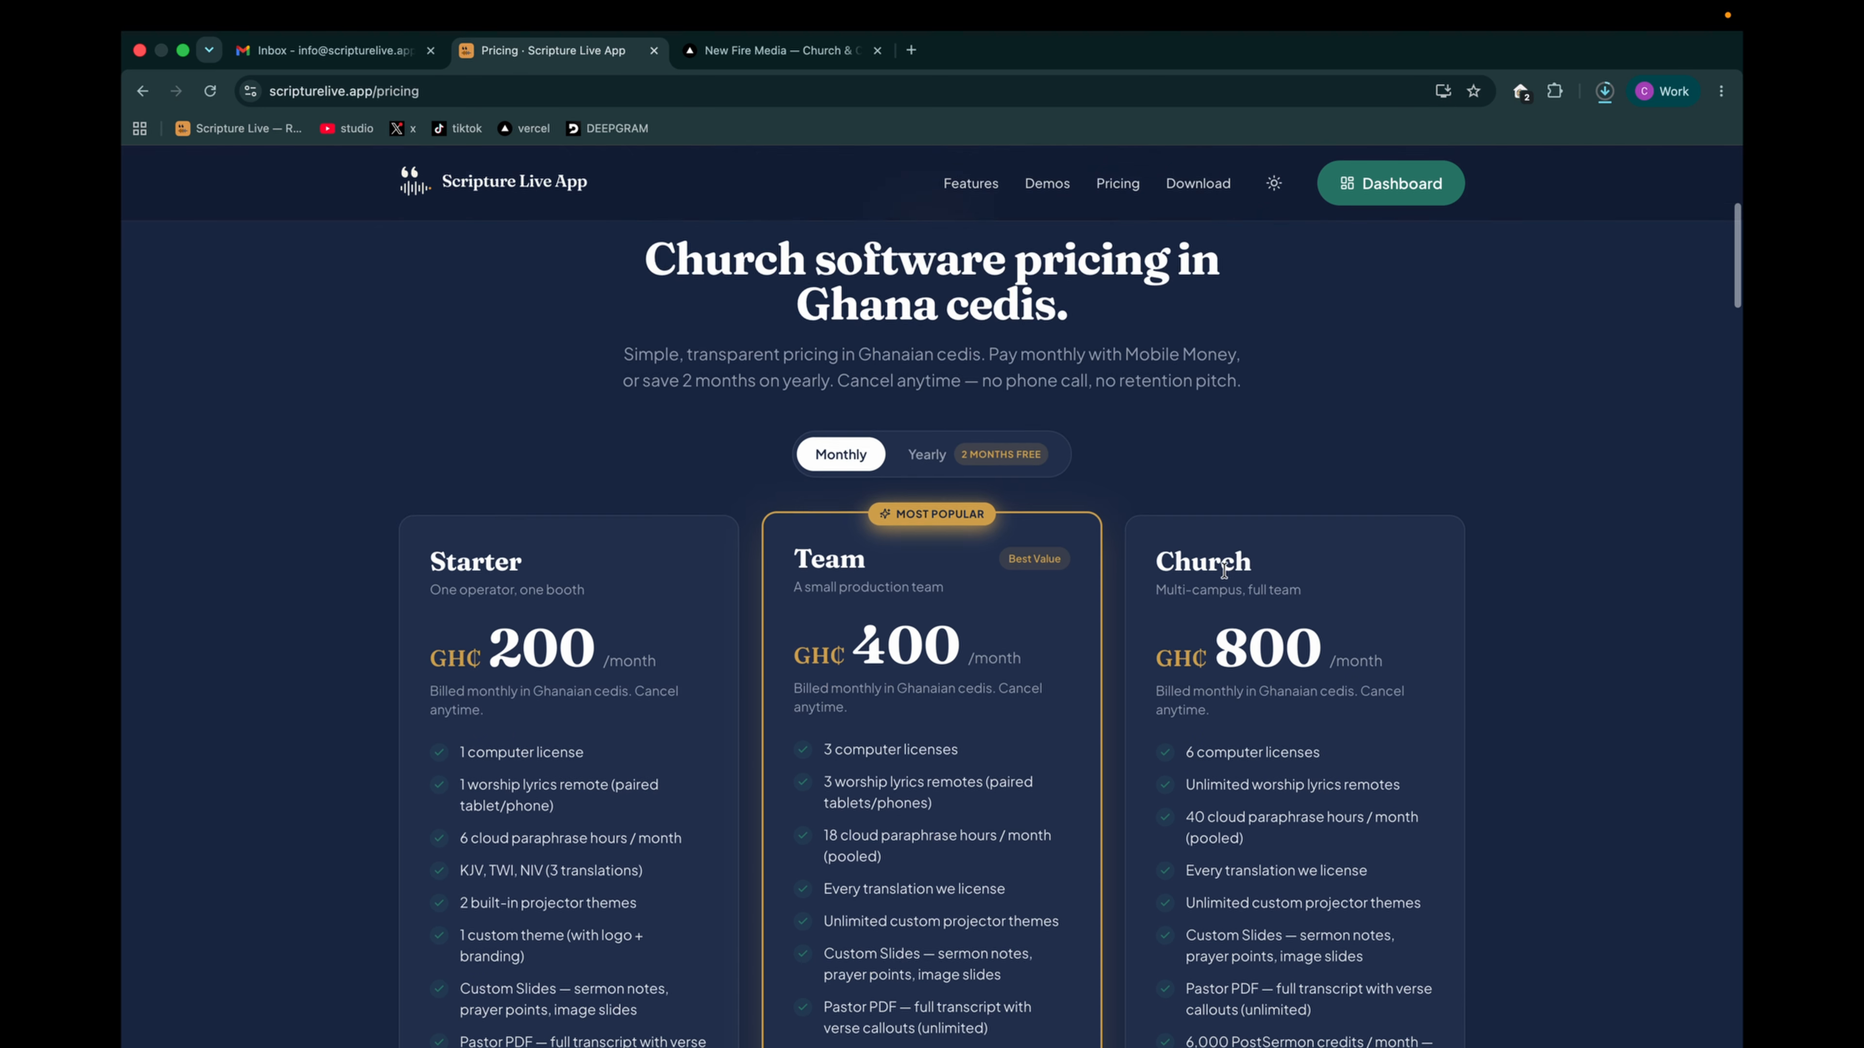
{"action": "scroll", "coordinate": [1224, 570], "scroll_direction": "down", "scroll_amount": 4}
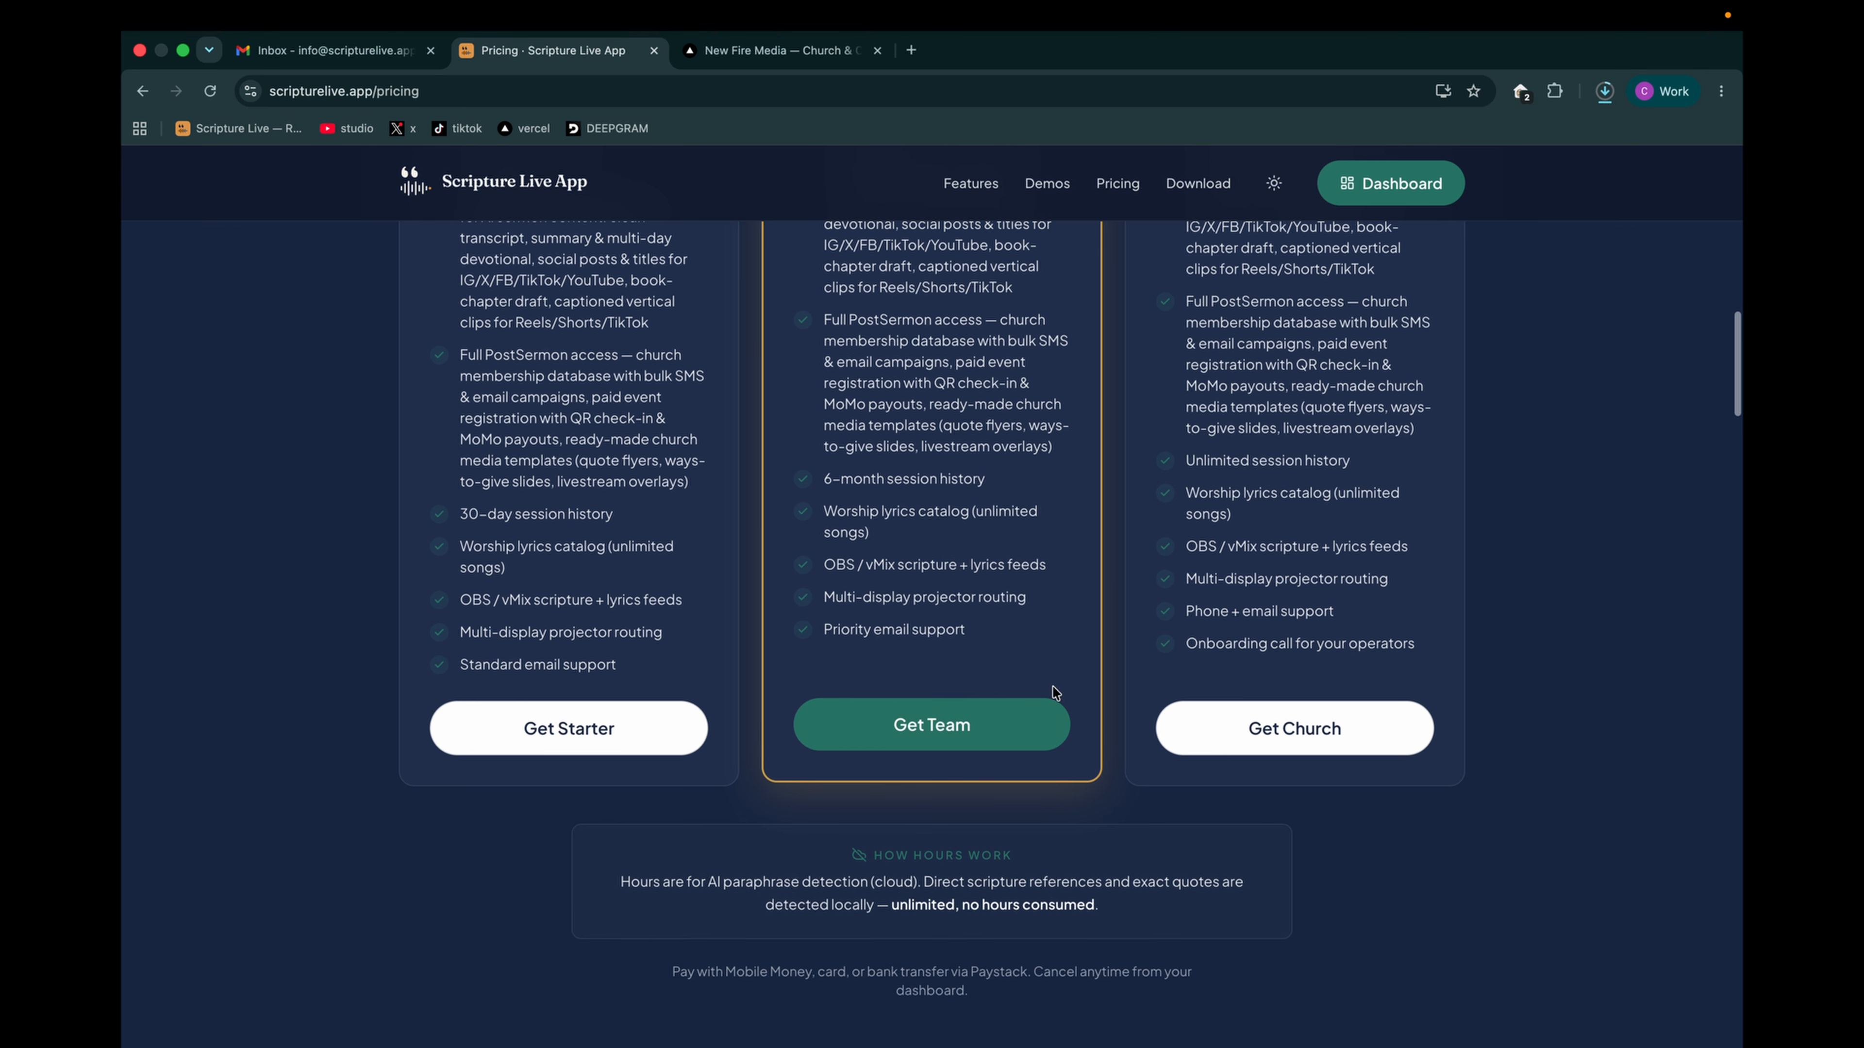
{"action": "left_click", "coordinate": [923, 735]}
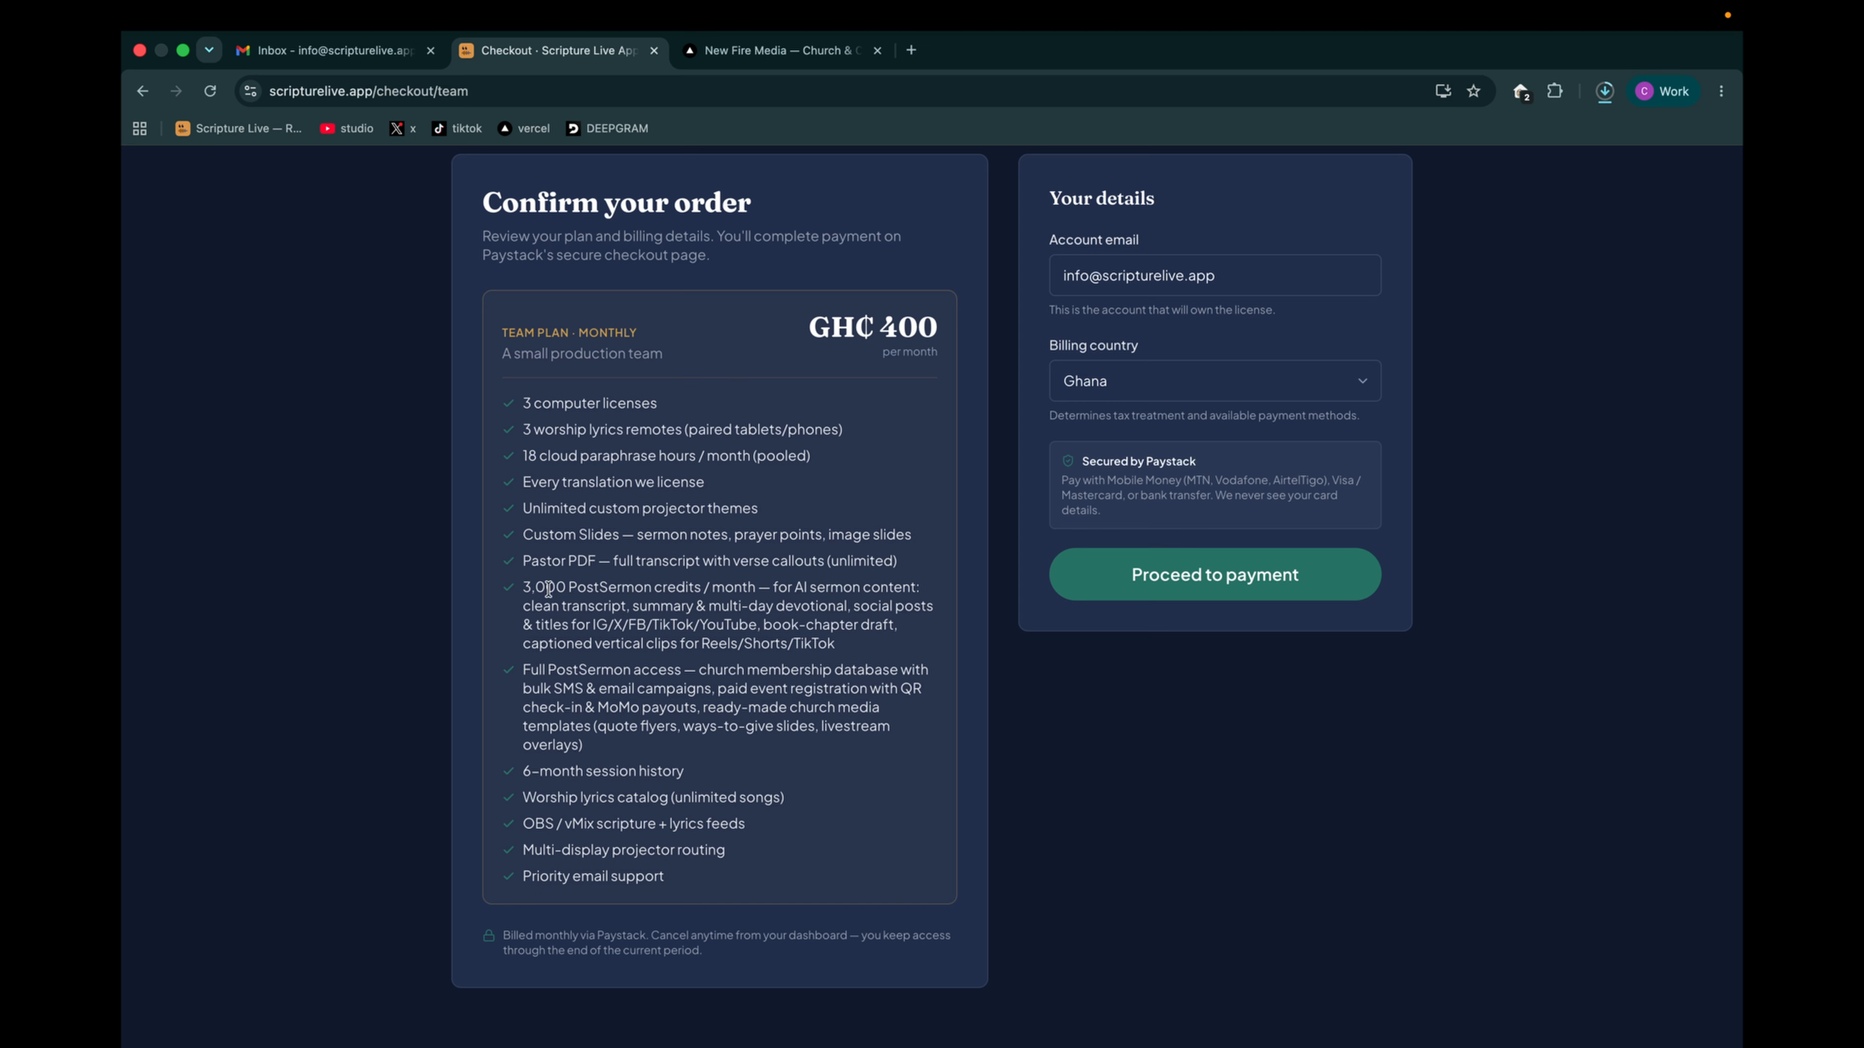
- Highlight the PostSermon credits feature, proceed to payment and view the Mobile Money and Card payment options
{"action": "left_click_drag", "start_coordinate": [531, 589], "coordinate": [793, 649]}
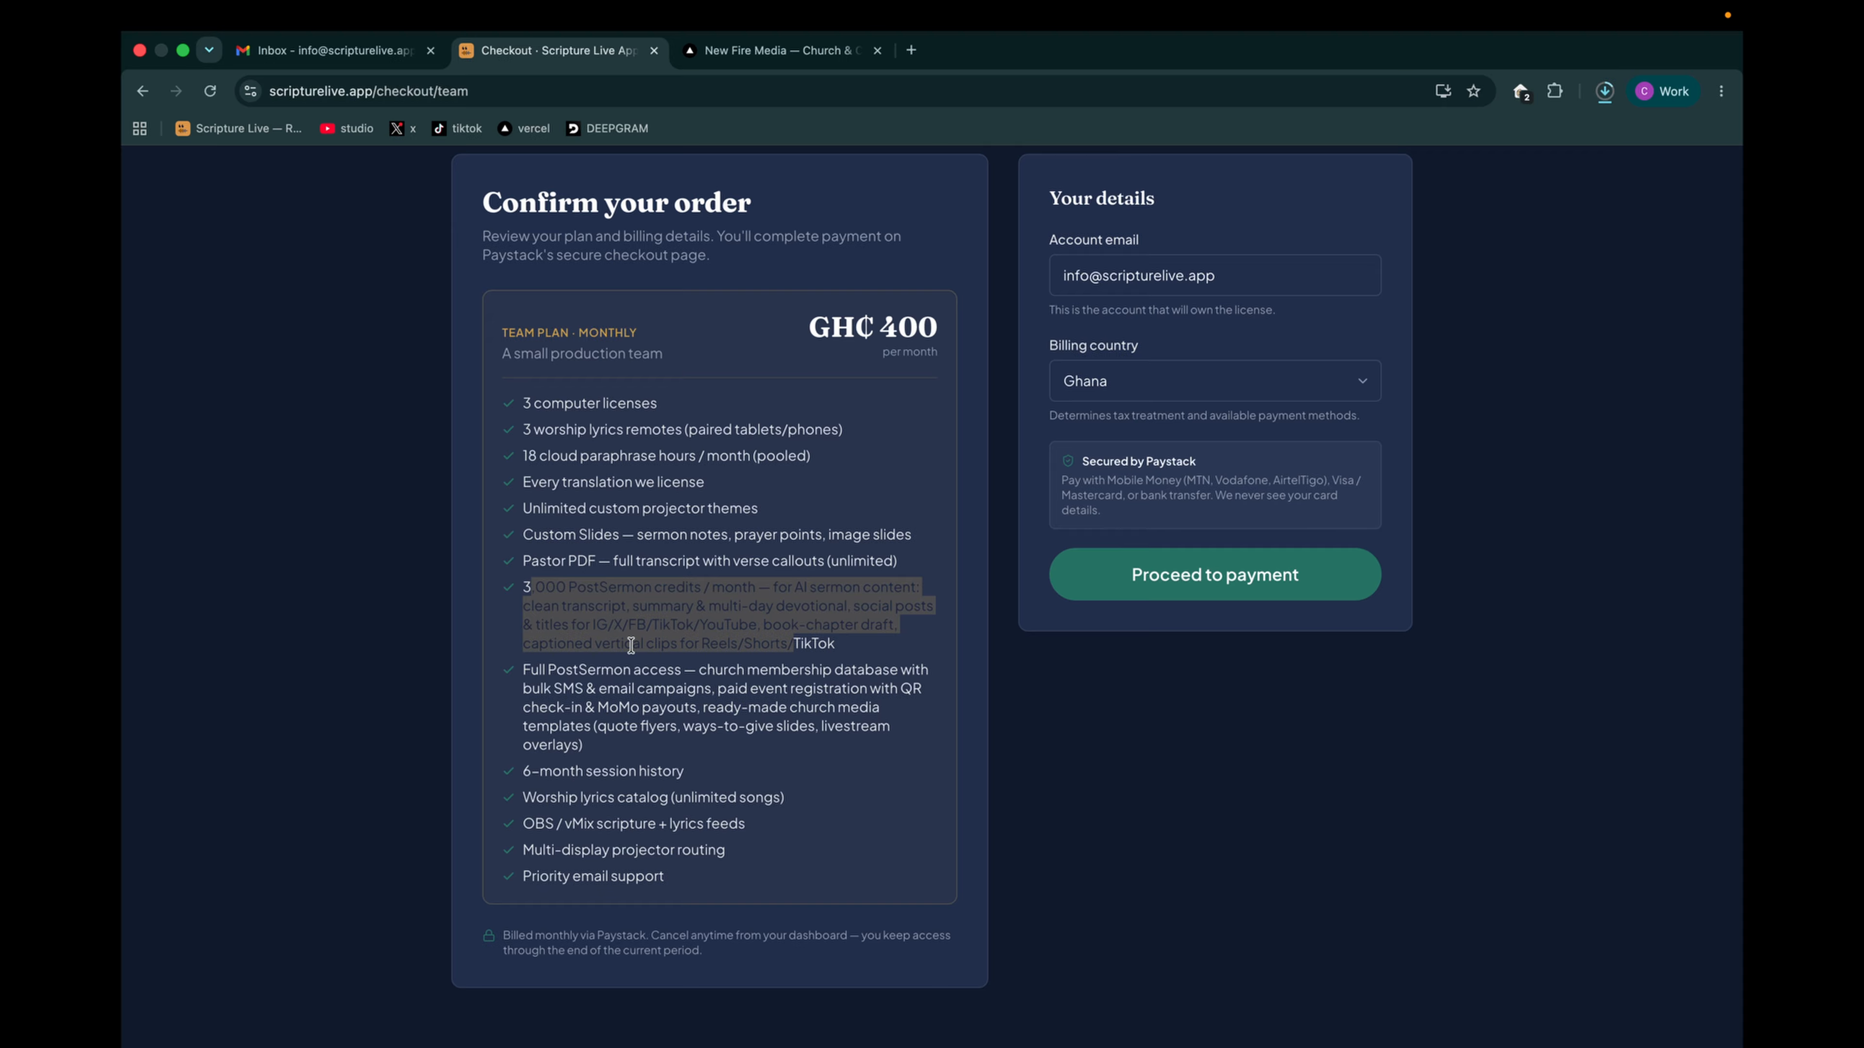
{"action": "left_click", "coordinate": [1227, 591]}
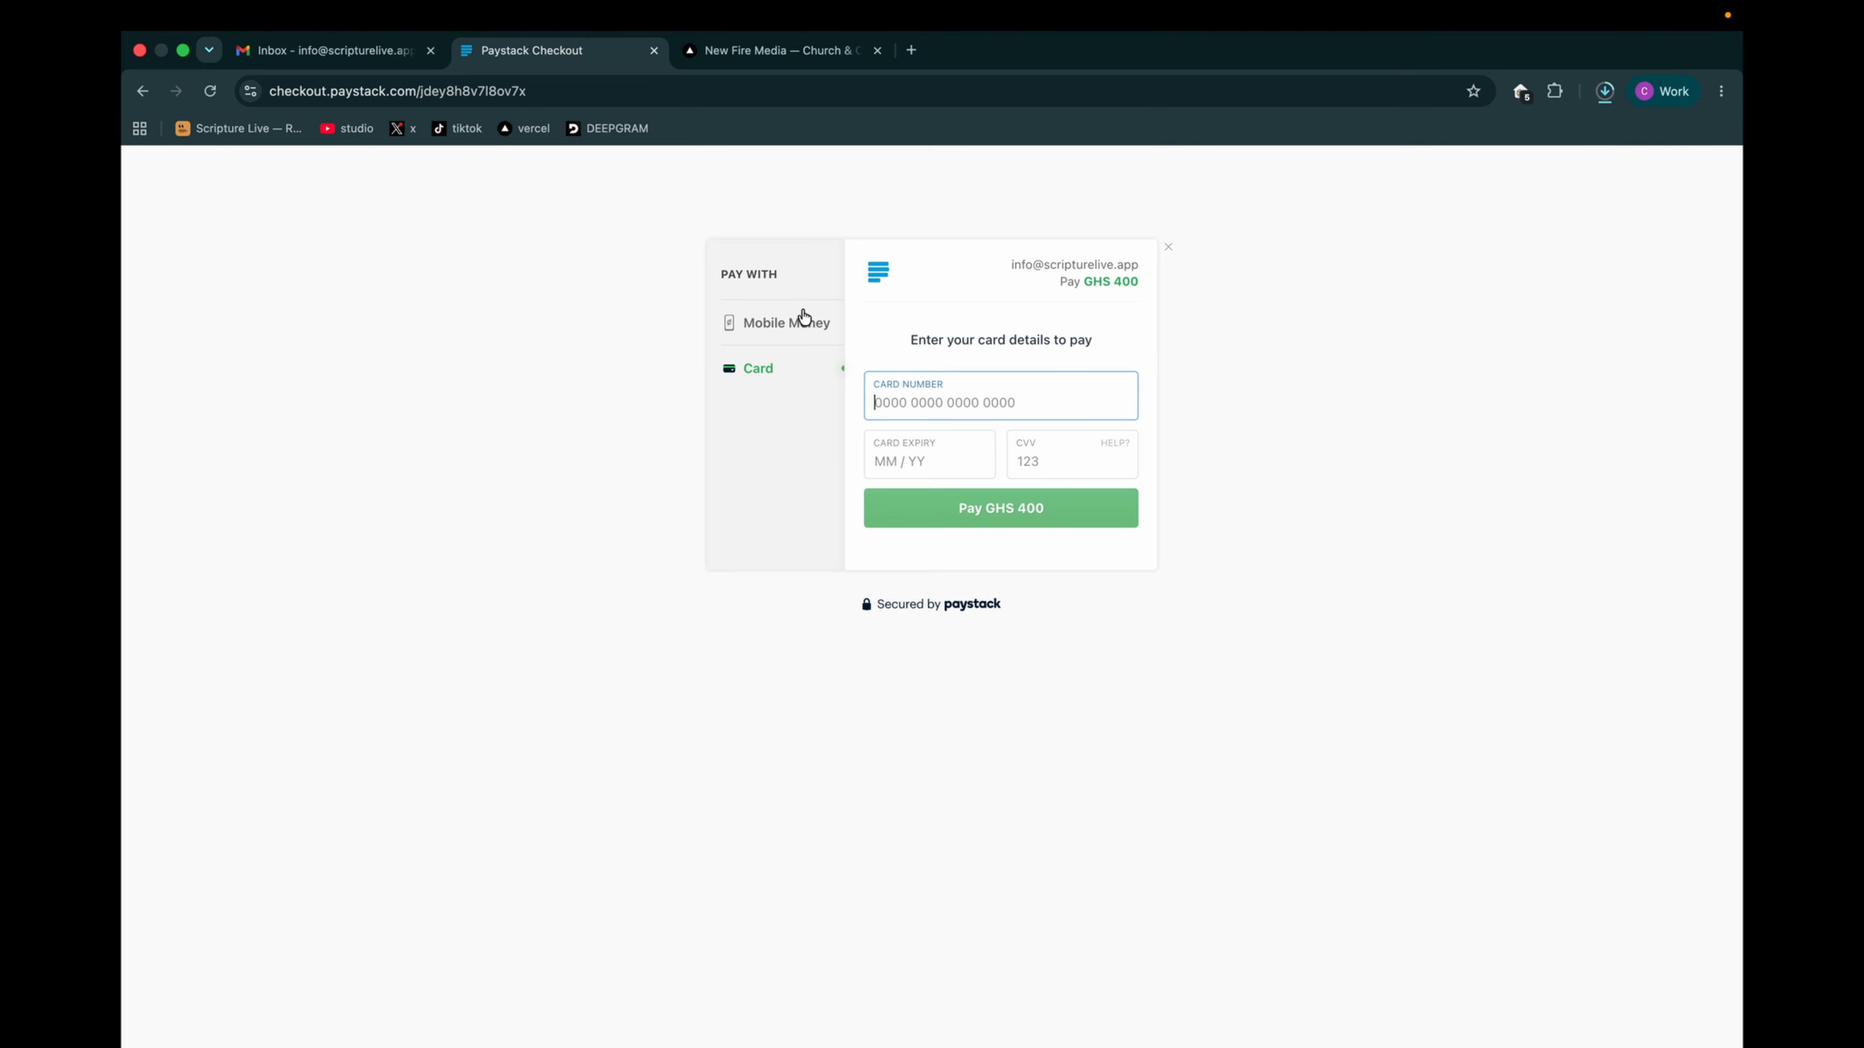
{"action": "left_click", "coordinate": [772, 327]}
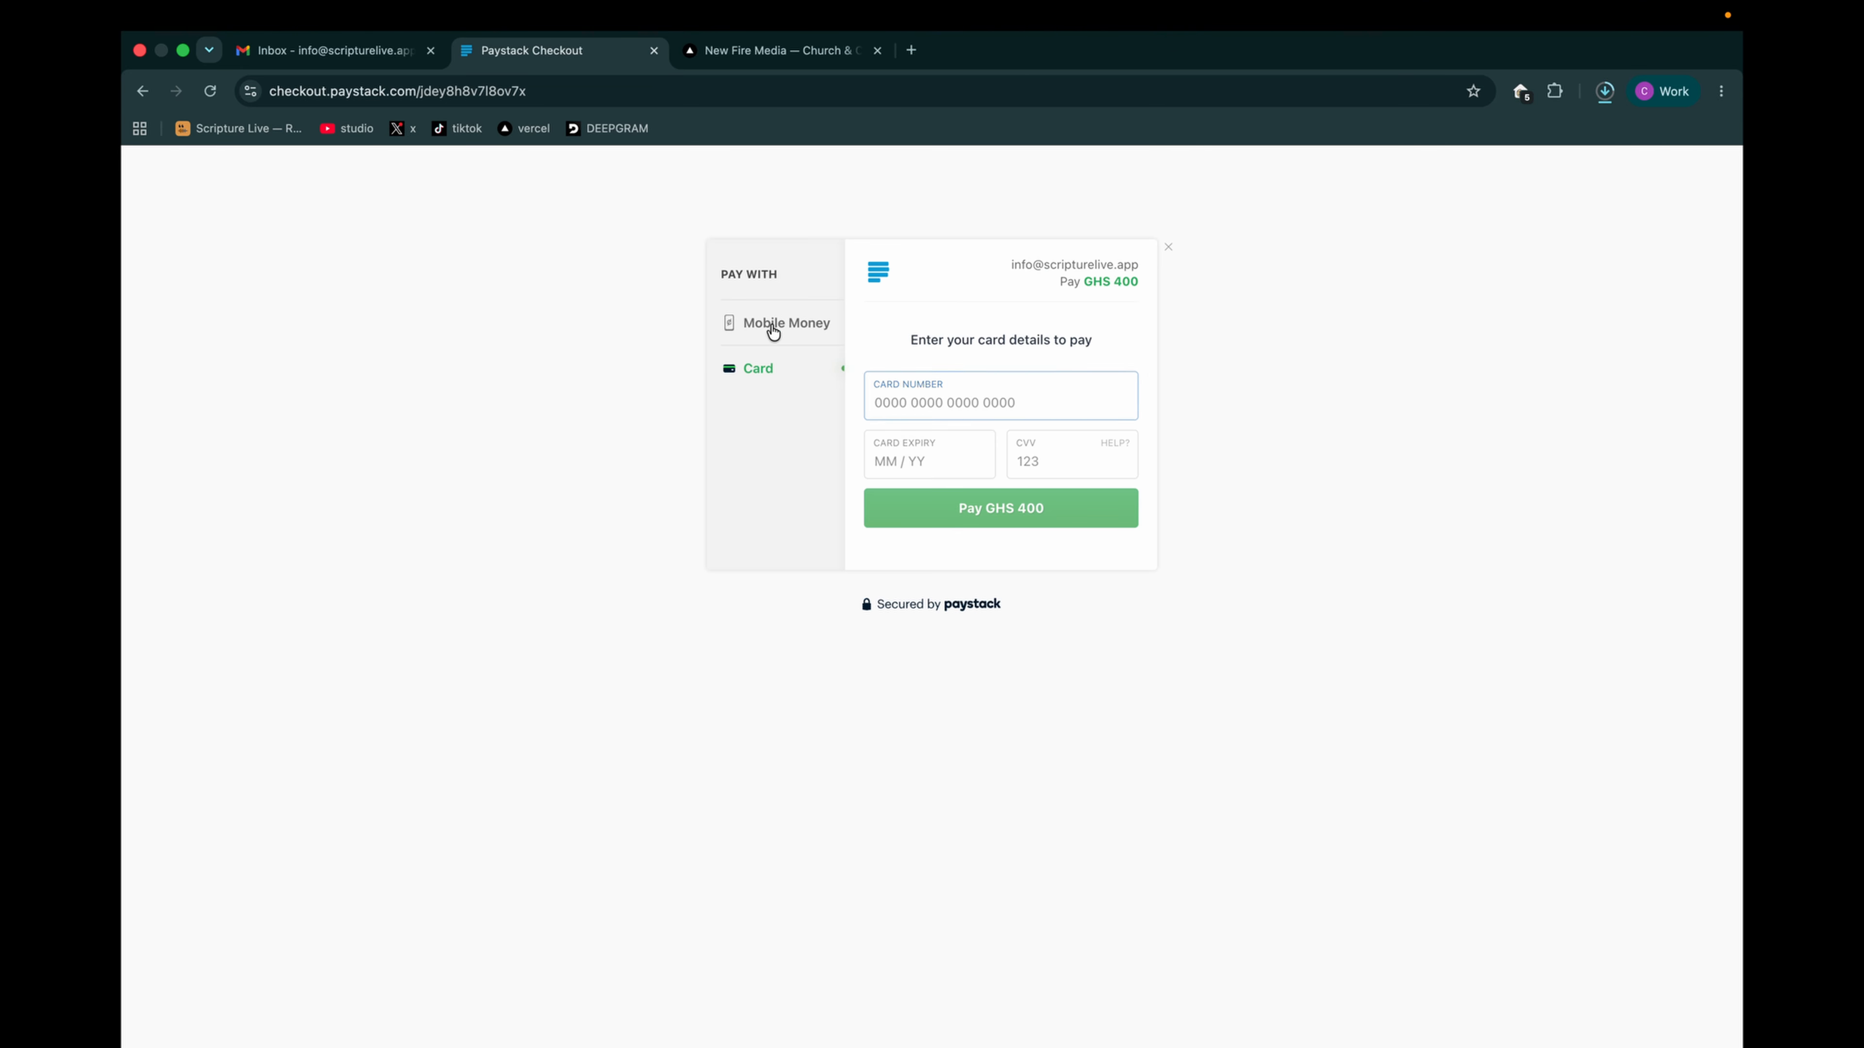
{"action": "left_click", "coordinate": [757, 373]}
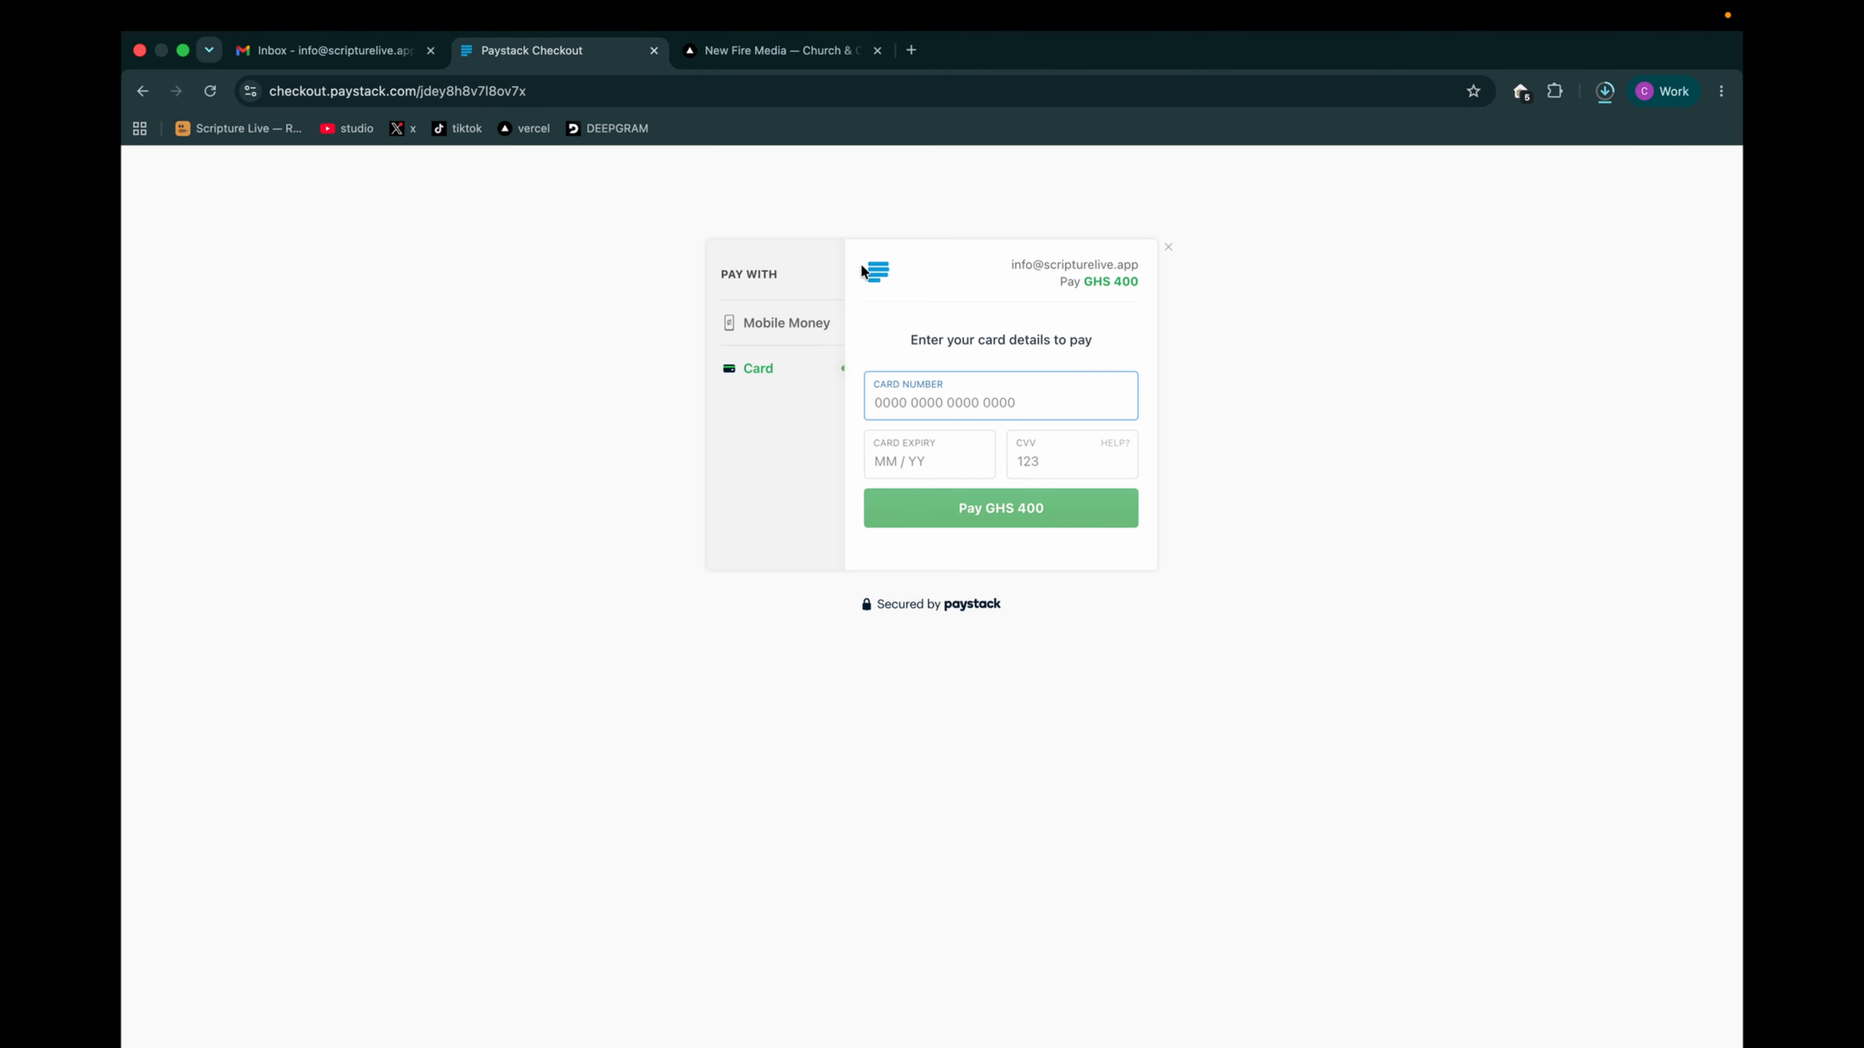
- Check the installer's download status in the browser's recent download history
{"action": "left_click", "coordinate": [1606, 91]}
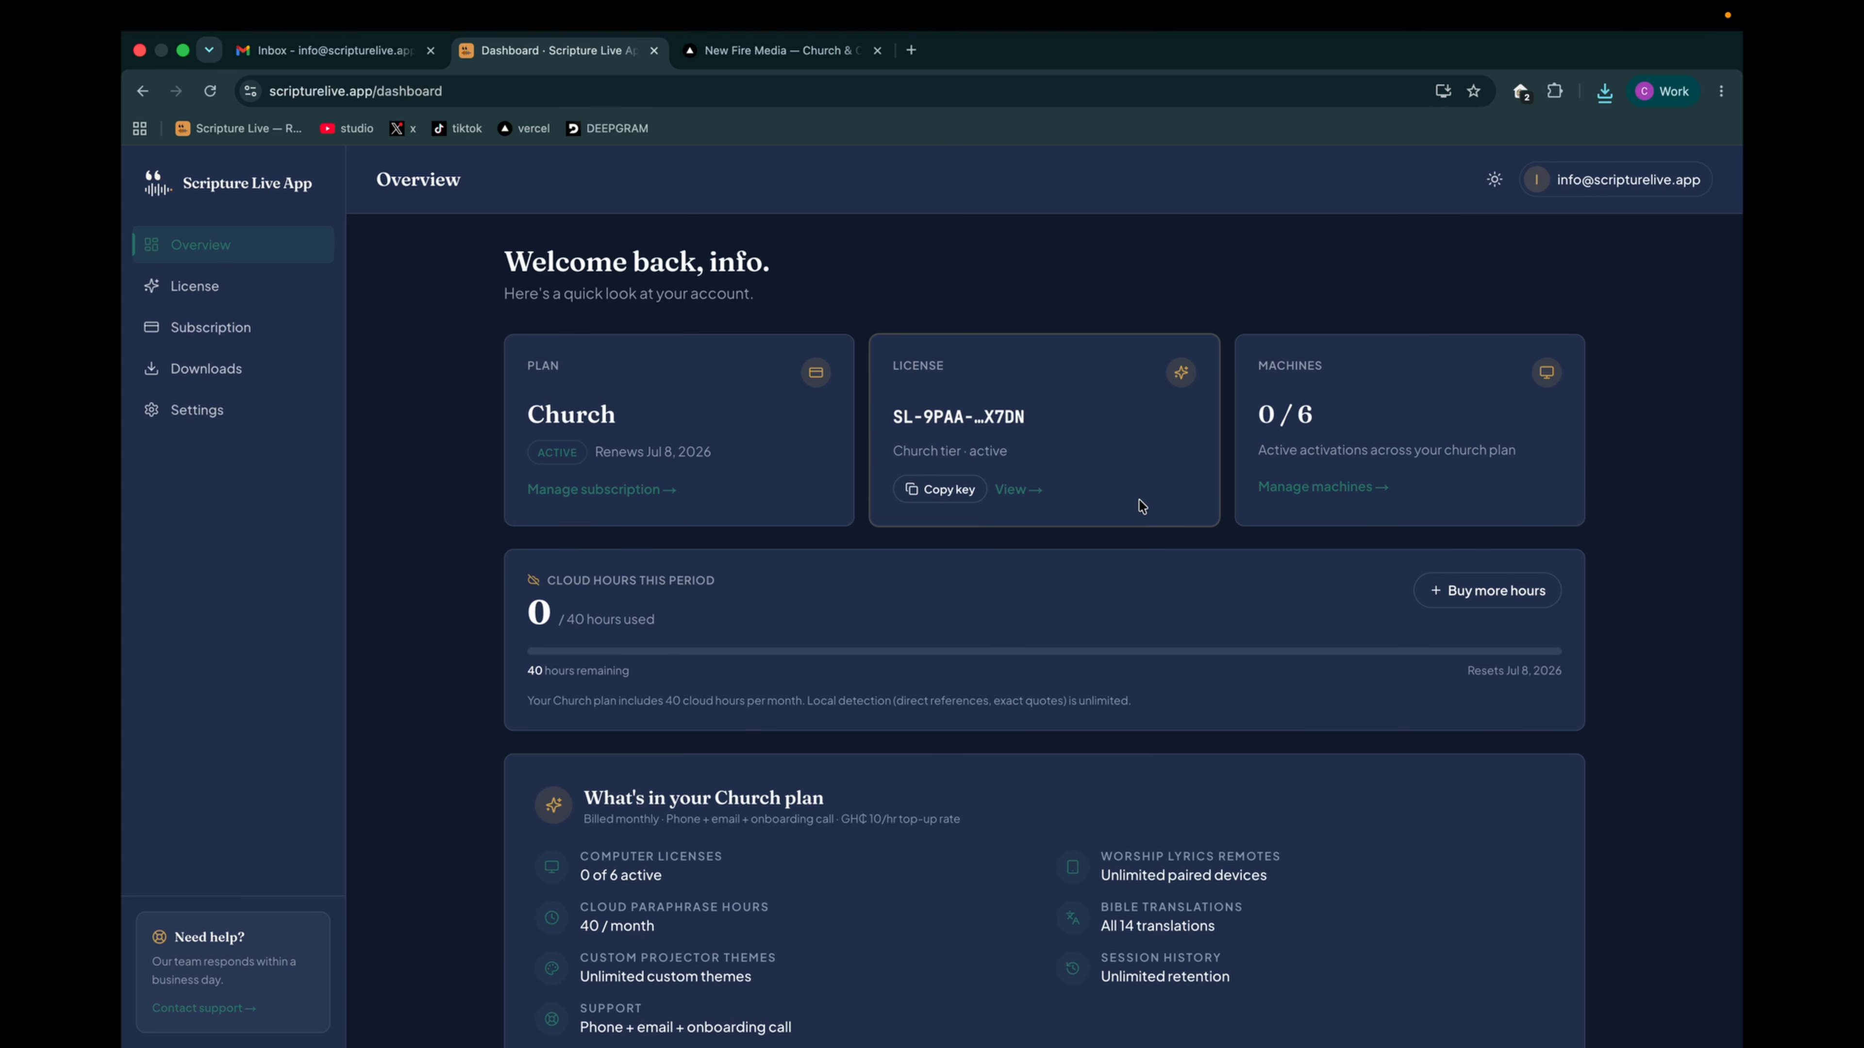
{"action": "left_click", "coordinate": [1604, 90]}
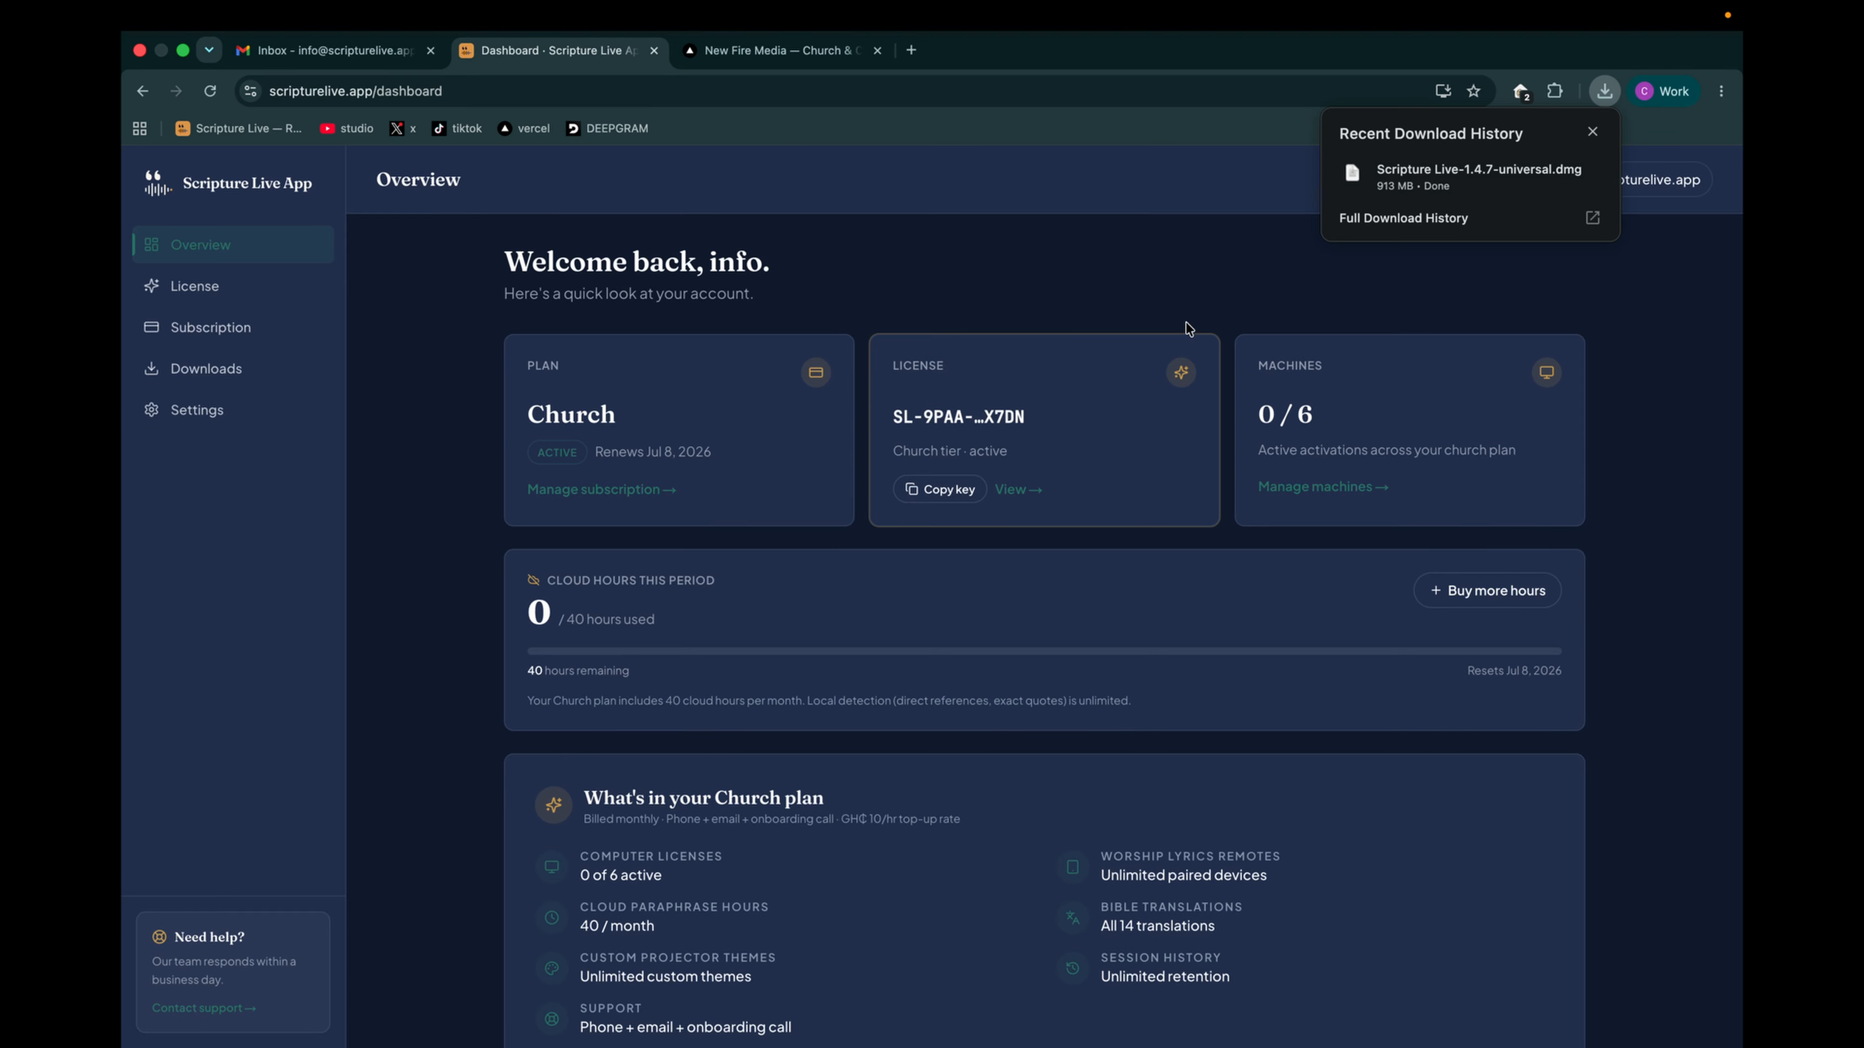
- Dismiss the download history and highlight the license key on the account overview's License card
{"action": "left_click", "coordinate": [1119, 341]}
{"action": "scroll", "coordinate": [983, 363], "scroll_direction": "down", "scroll_amount": 2}
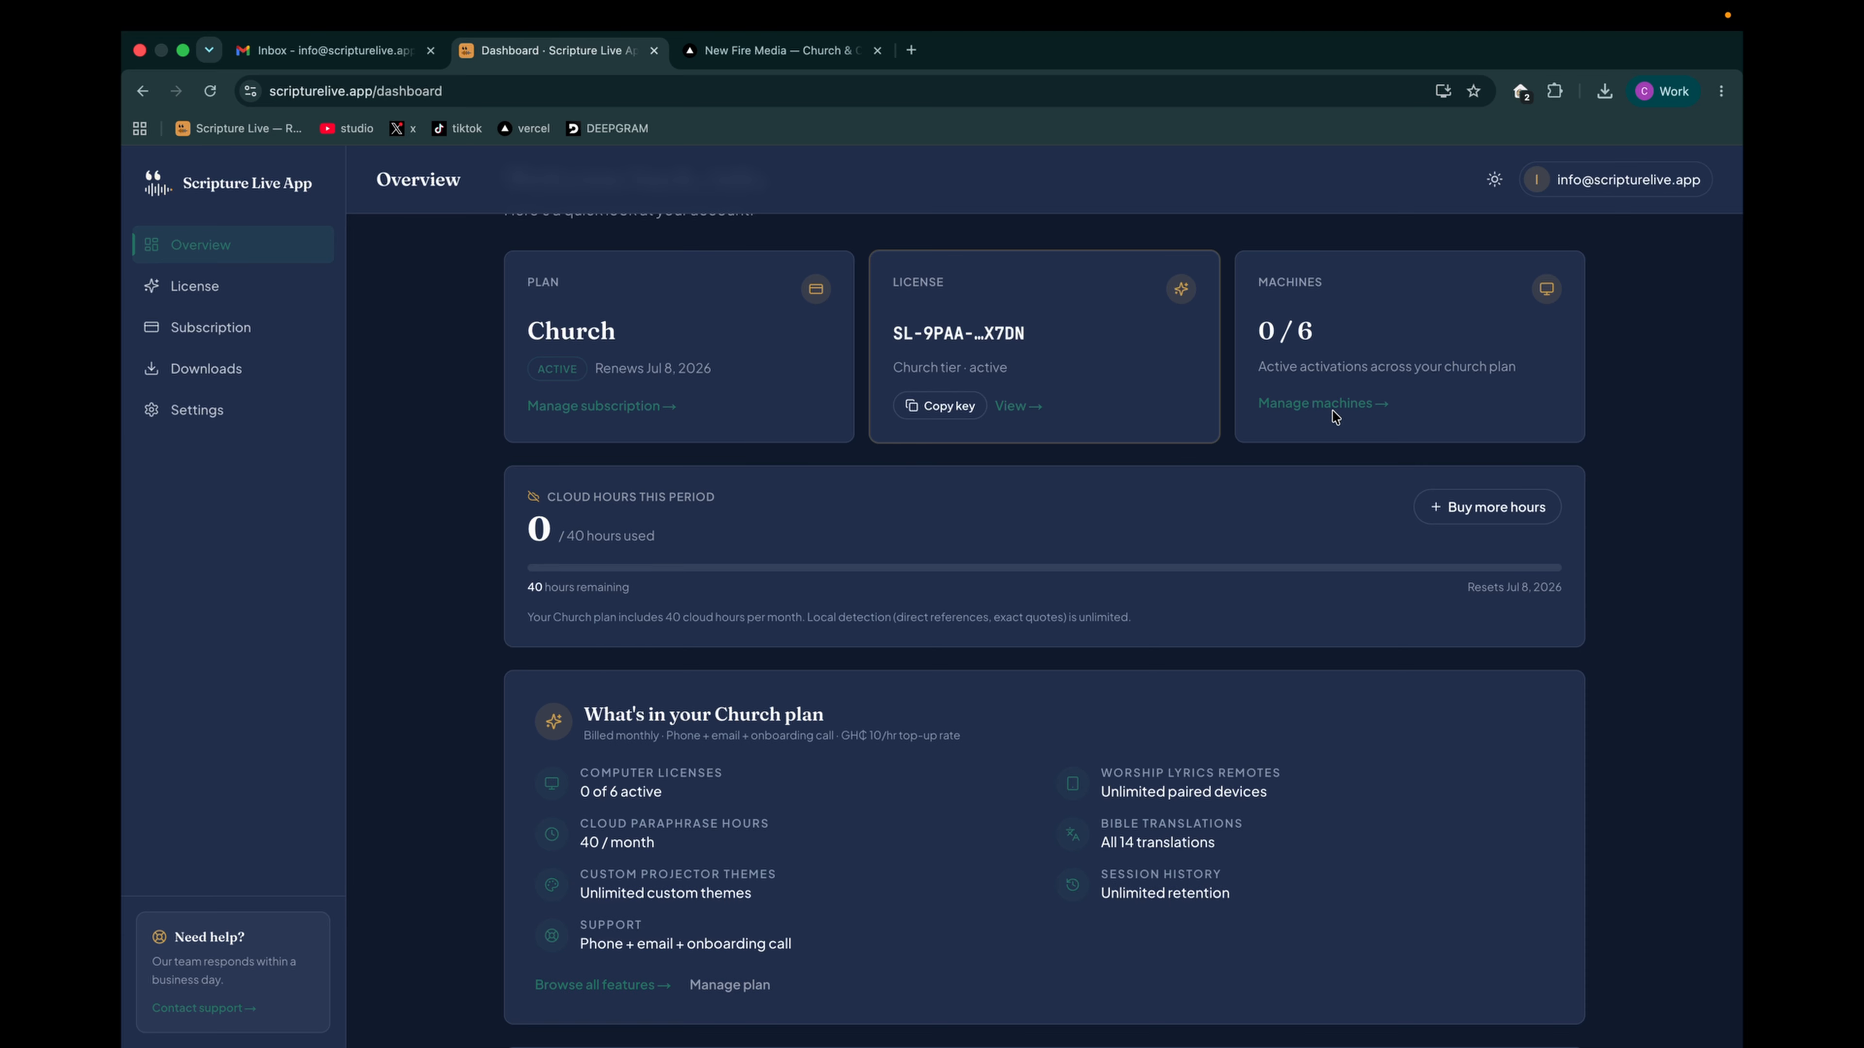
{"action": "left_click_drag", "start_coordinate": [893, 334], "coordinate": [1066, 332]}
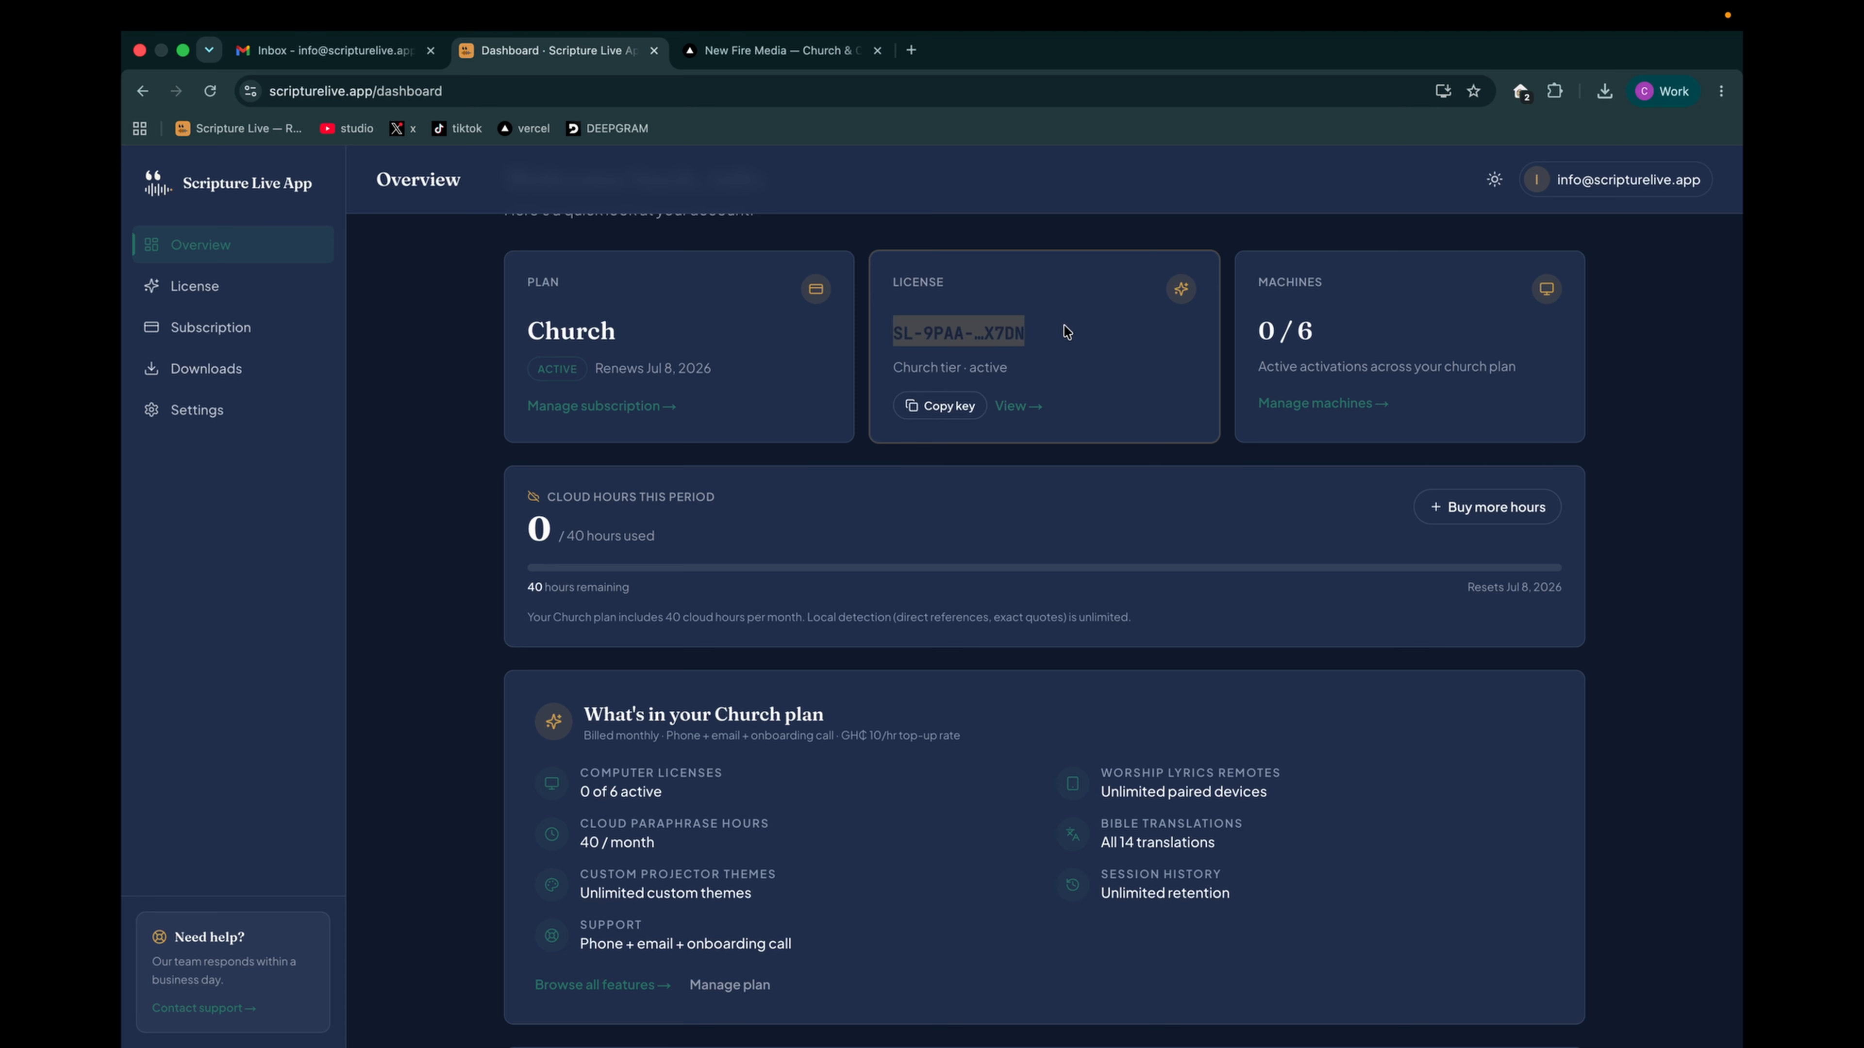
{"action": "left_click", "coordinate": [1051, 348]}
{"action": "left_click_drag", "start_coordinate": [894, 335], "coordinate": [1070, 340]}
{"action": "left_click", "coordinate": [1083, 356]}
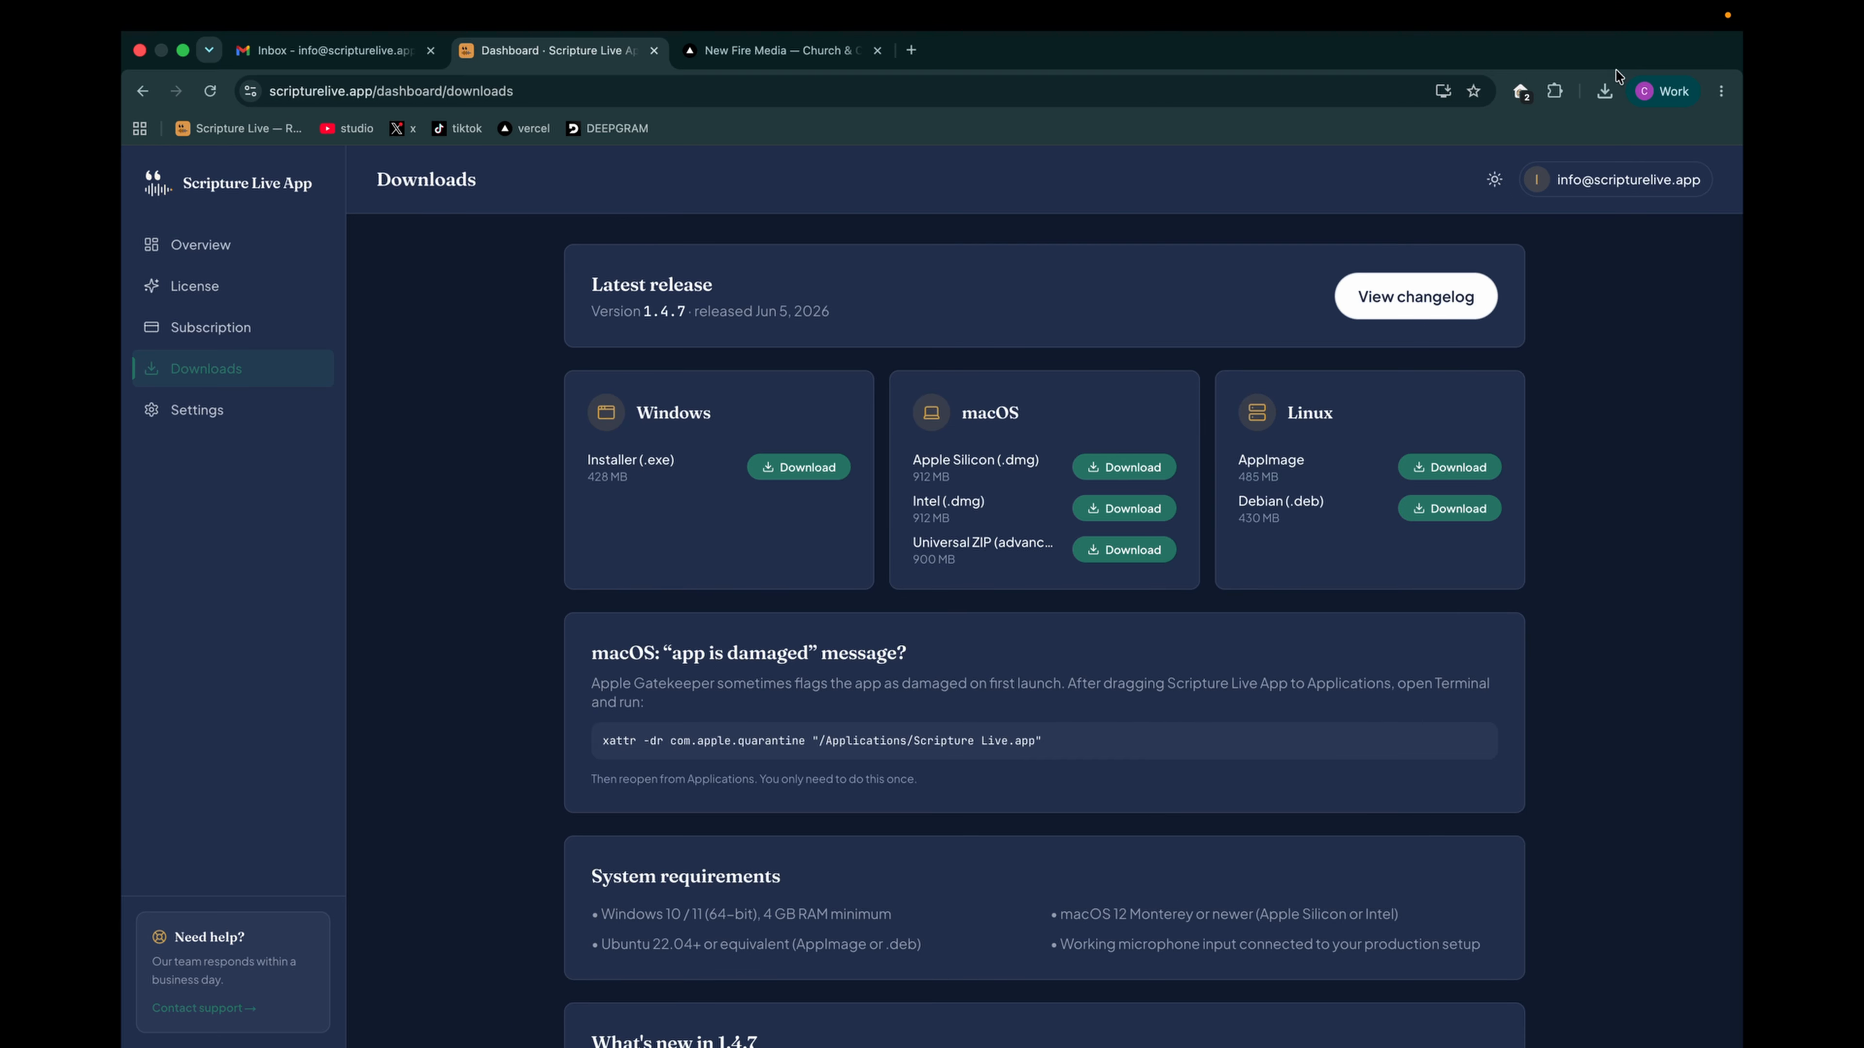
- Open the downloaded Scripture Live-1.4.7-universal.dmg in Finder, copy Scripture Live into Applications, and close the Applications window
{"action": "left_click", "coordinate": [1604, 91]}
{"action": "left_click", "coordinate": [1553, 173]}
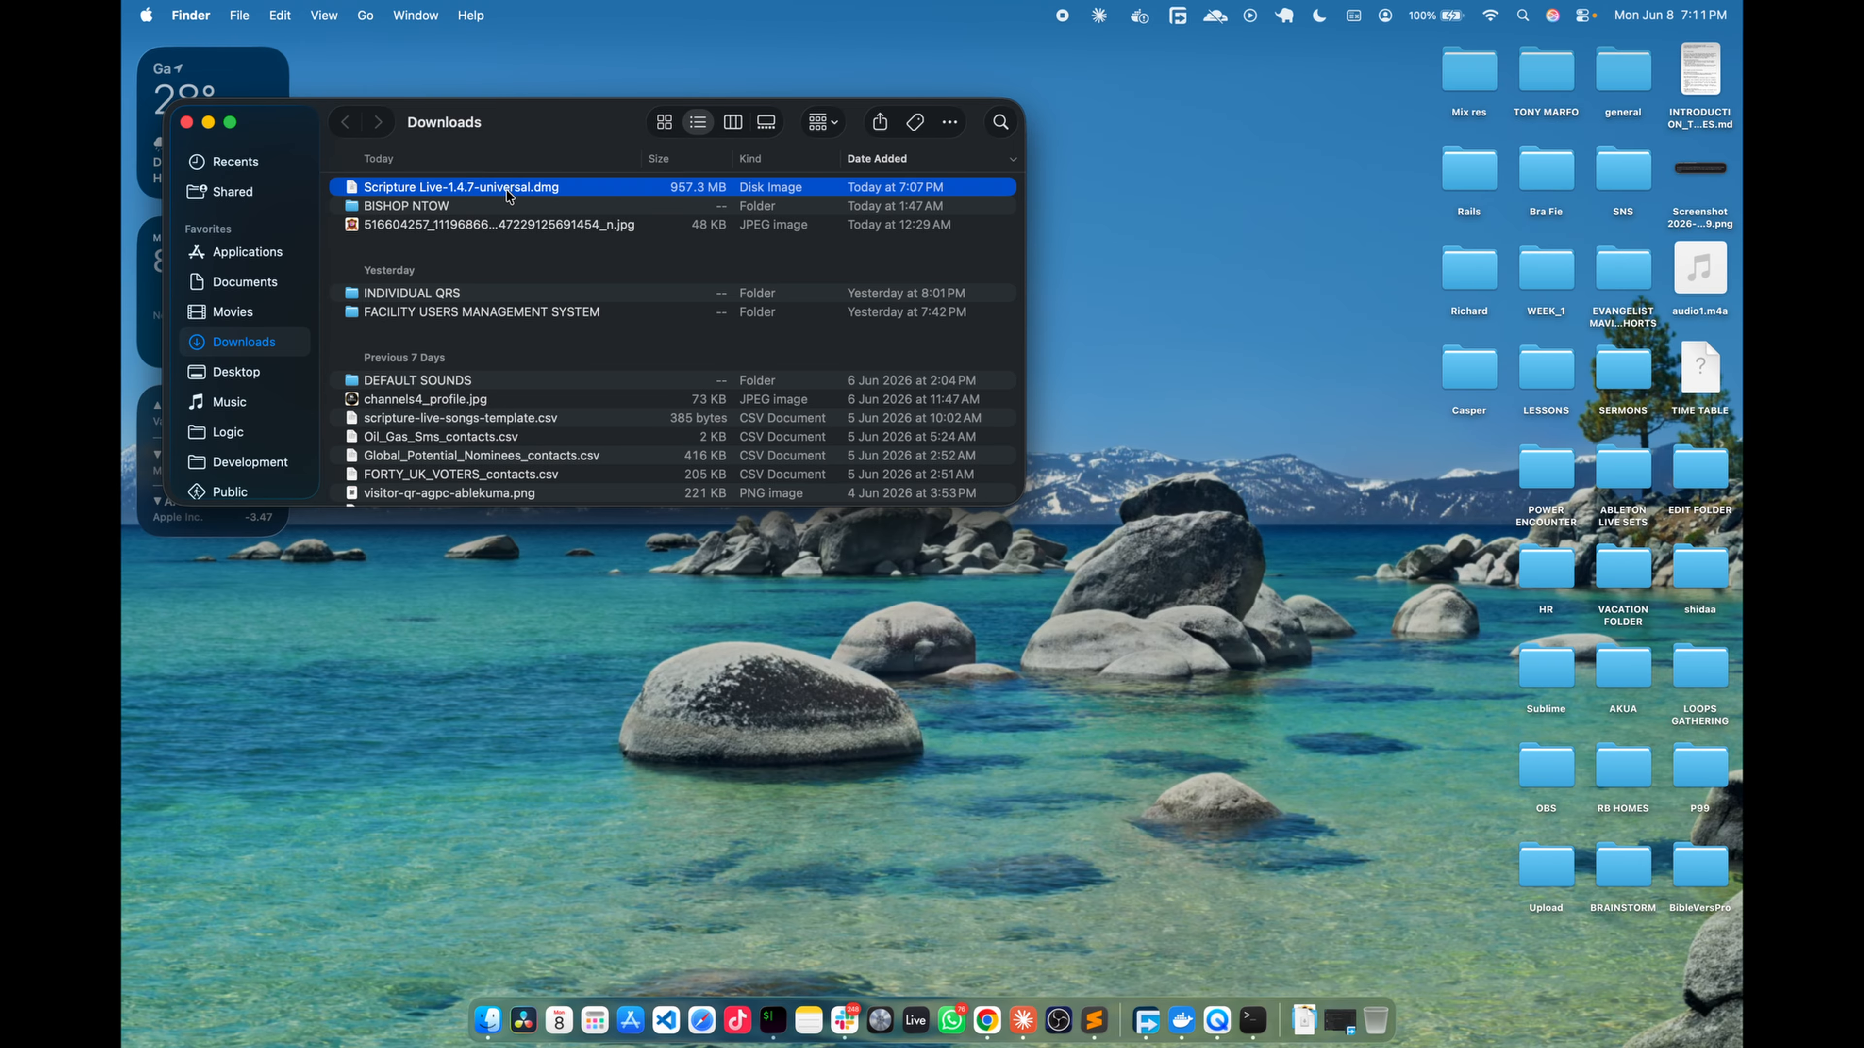
{"action": "double_click", "coordinate": [508, 190]}
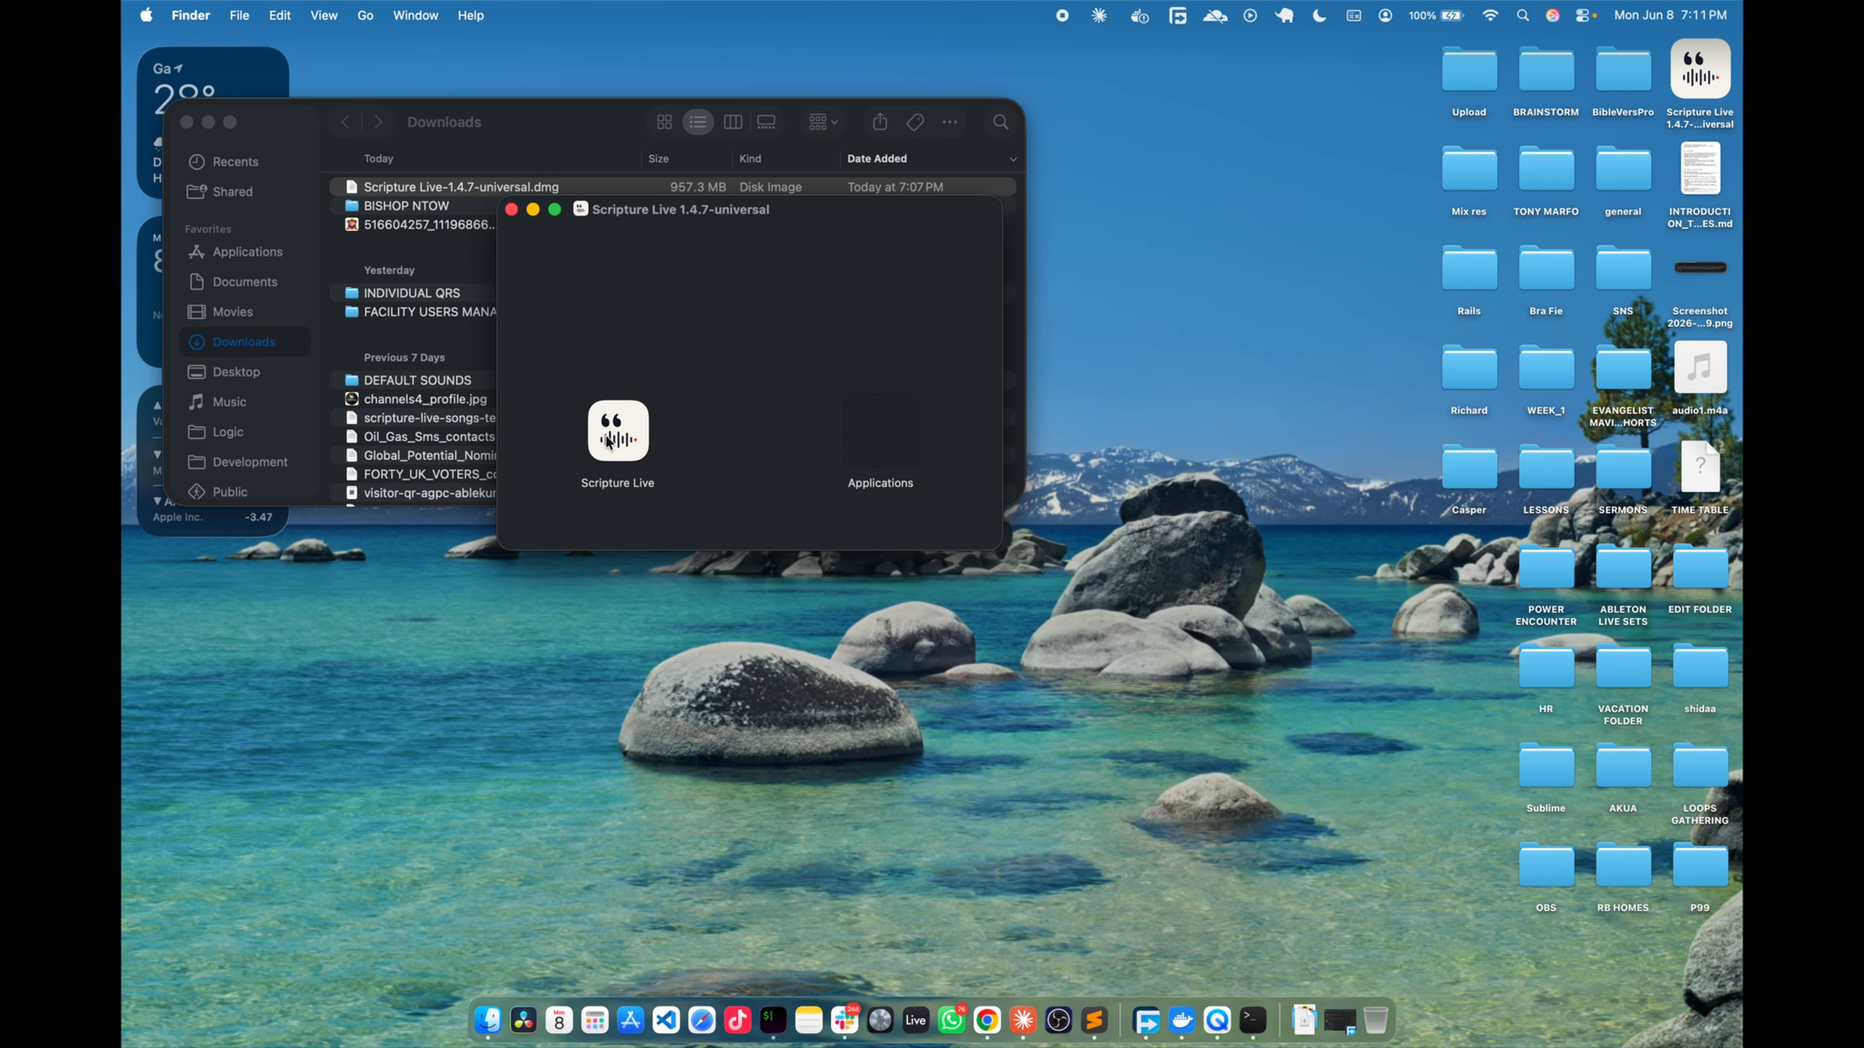
{"action": "left_click_drag", "start_coordinate": [608, 441], "coordinate": [873, 438]}
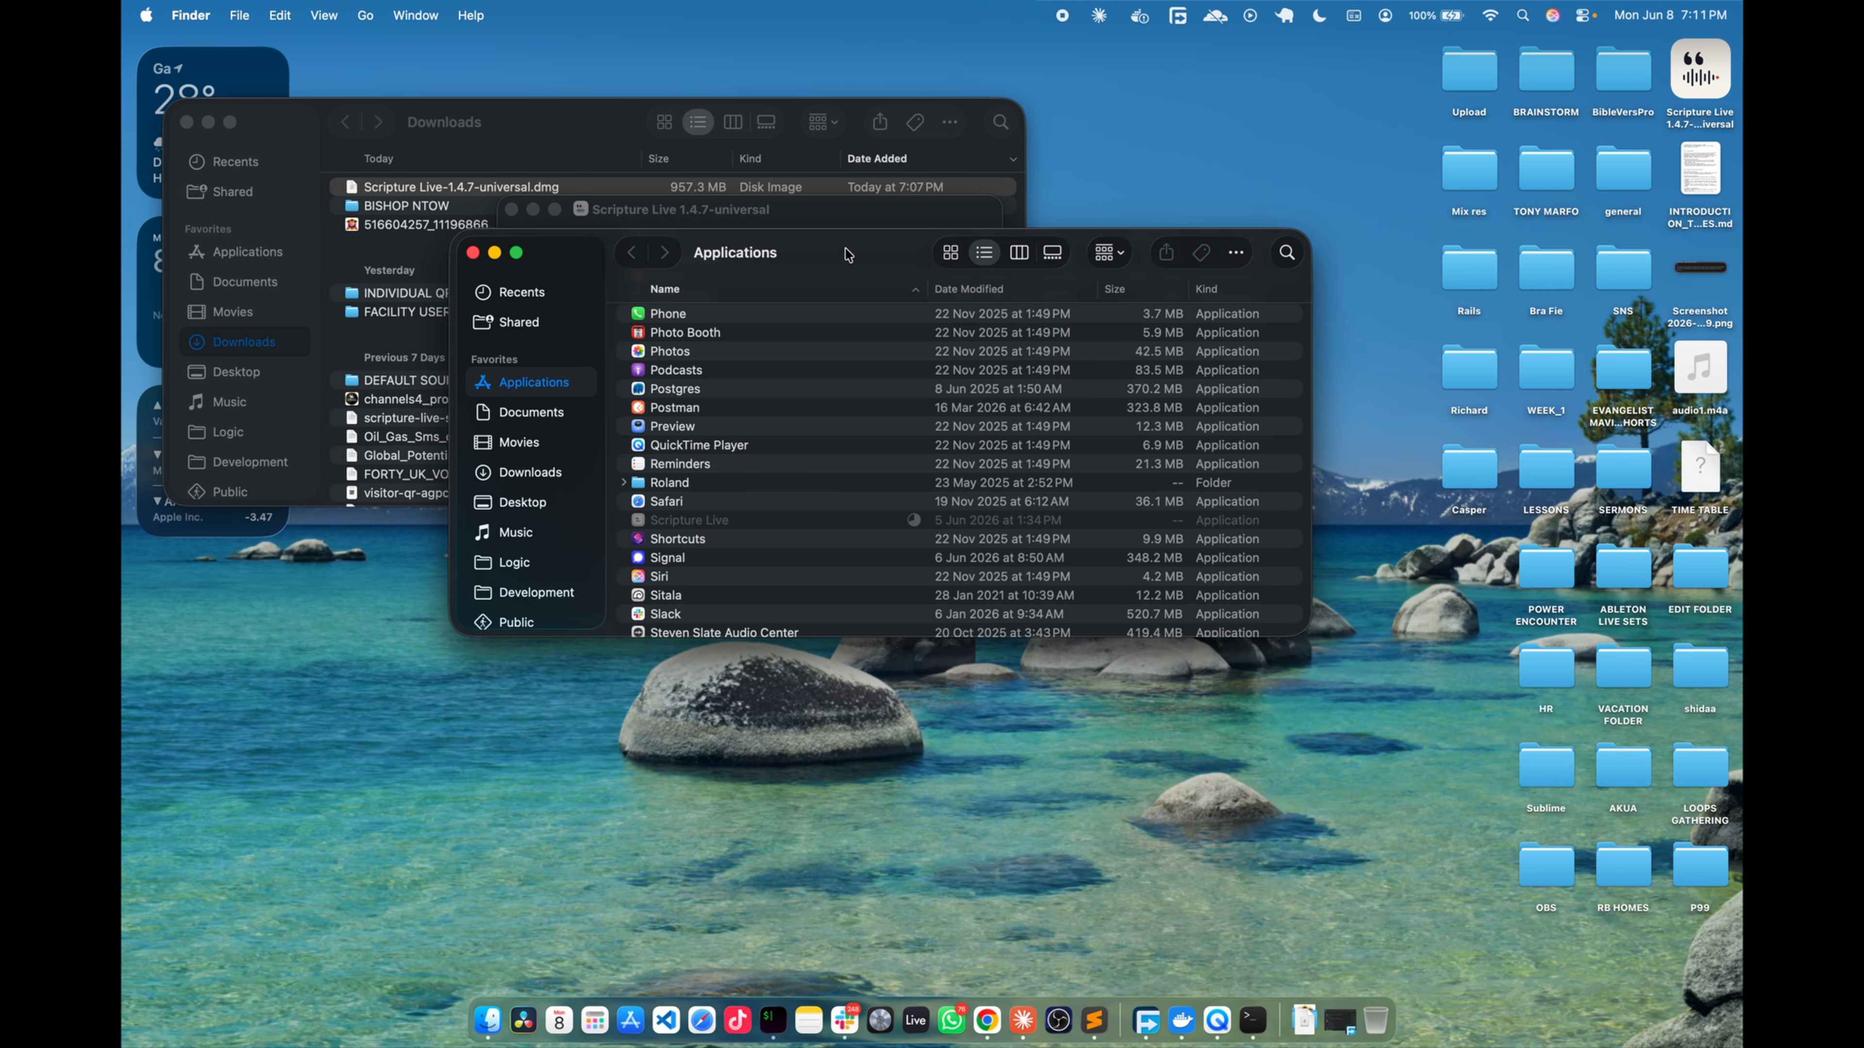
{"action": "left_click_drag", "start_coordinate": [842, 254], "coordinate": [1133, 260]}
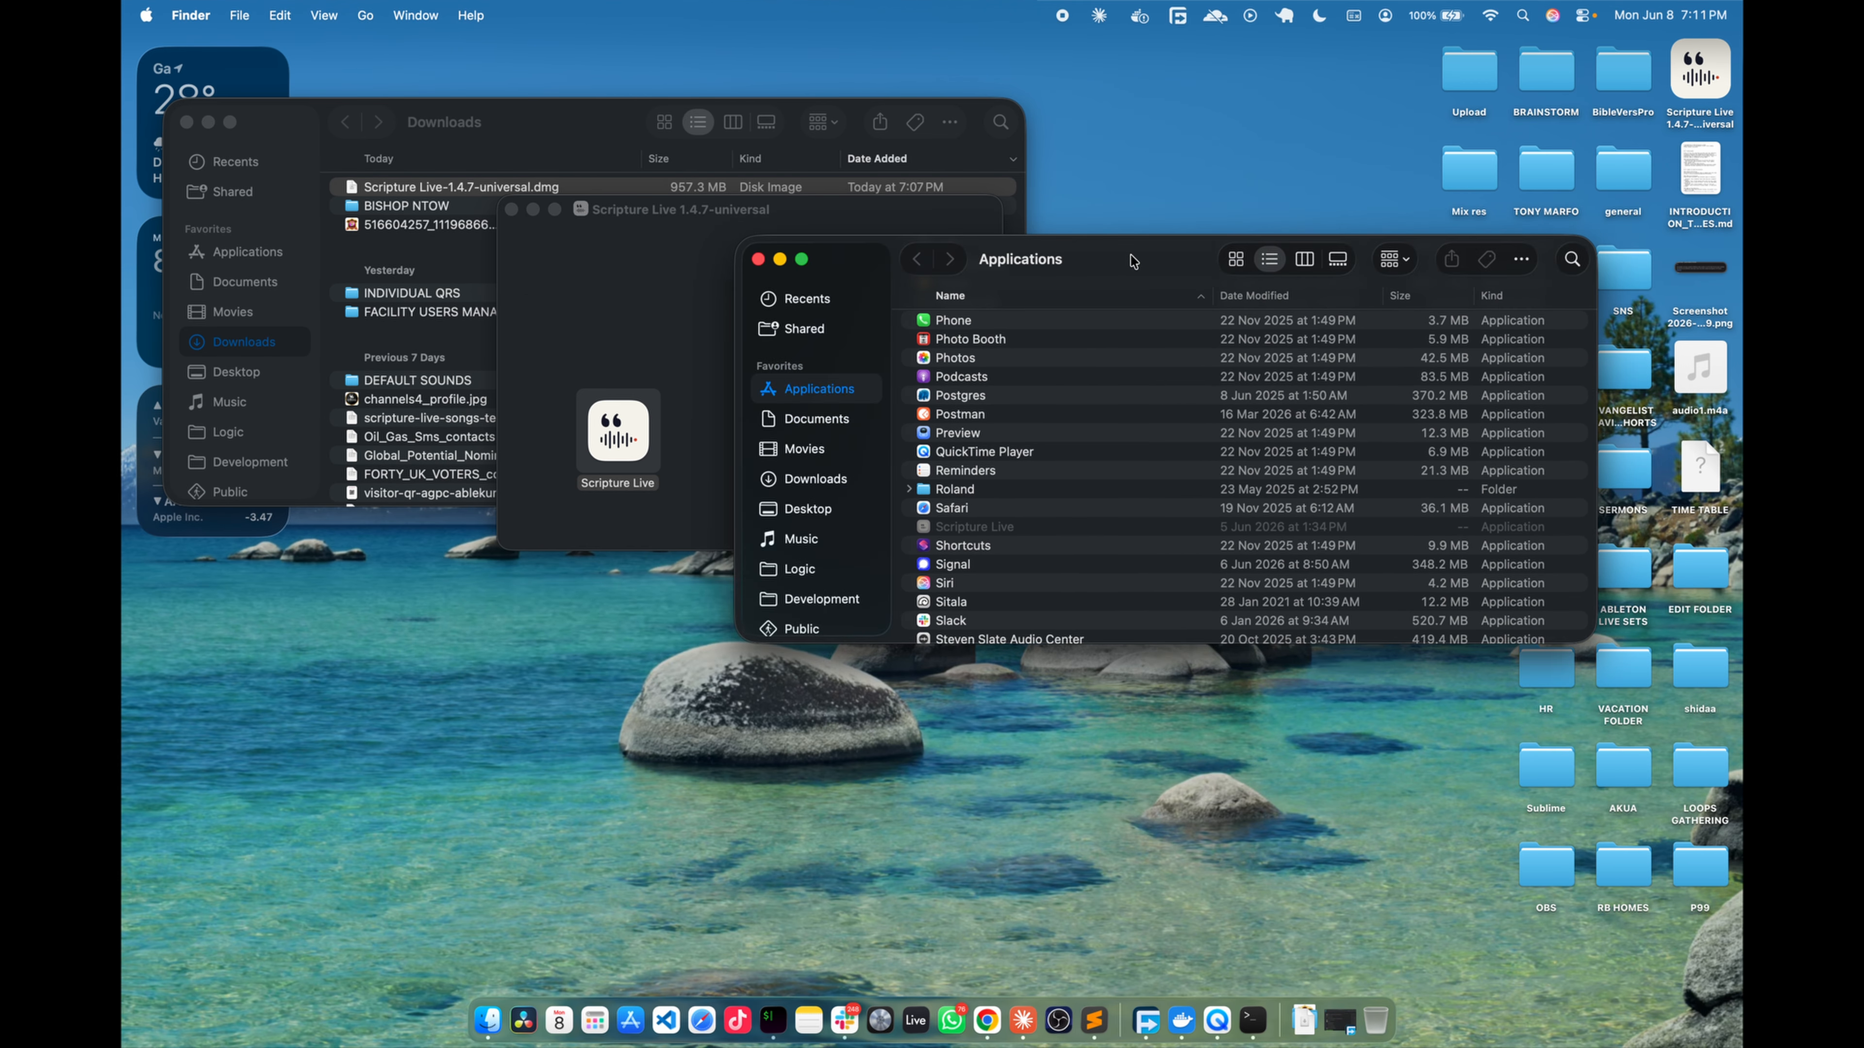
{"action": "left_click", "coordinate": [758, 259]}
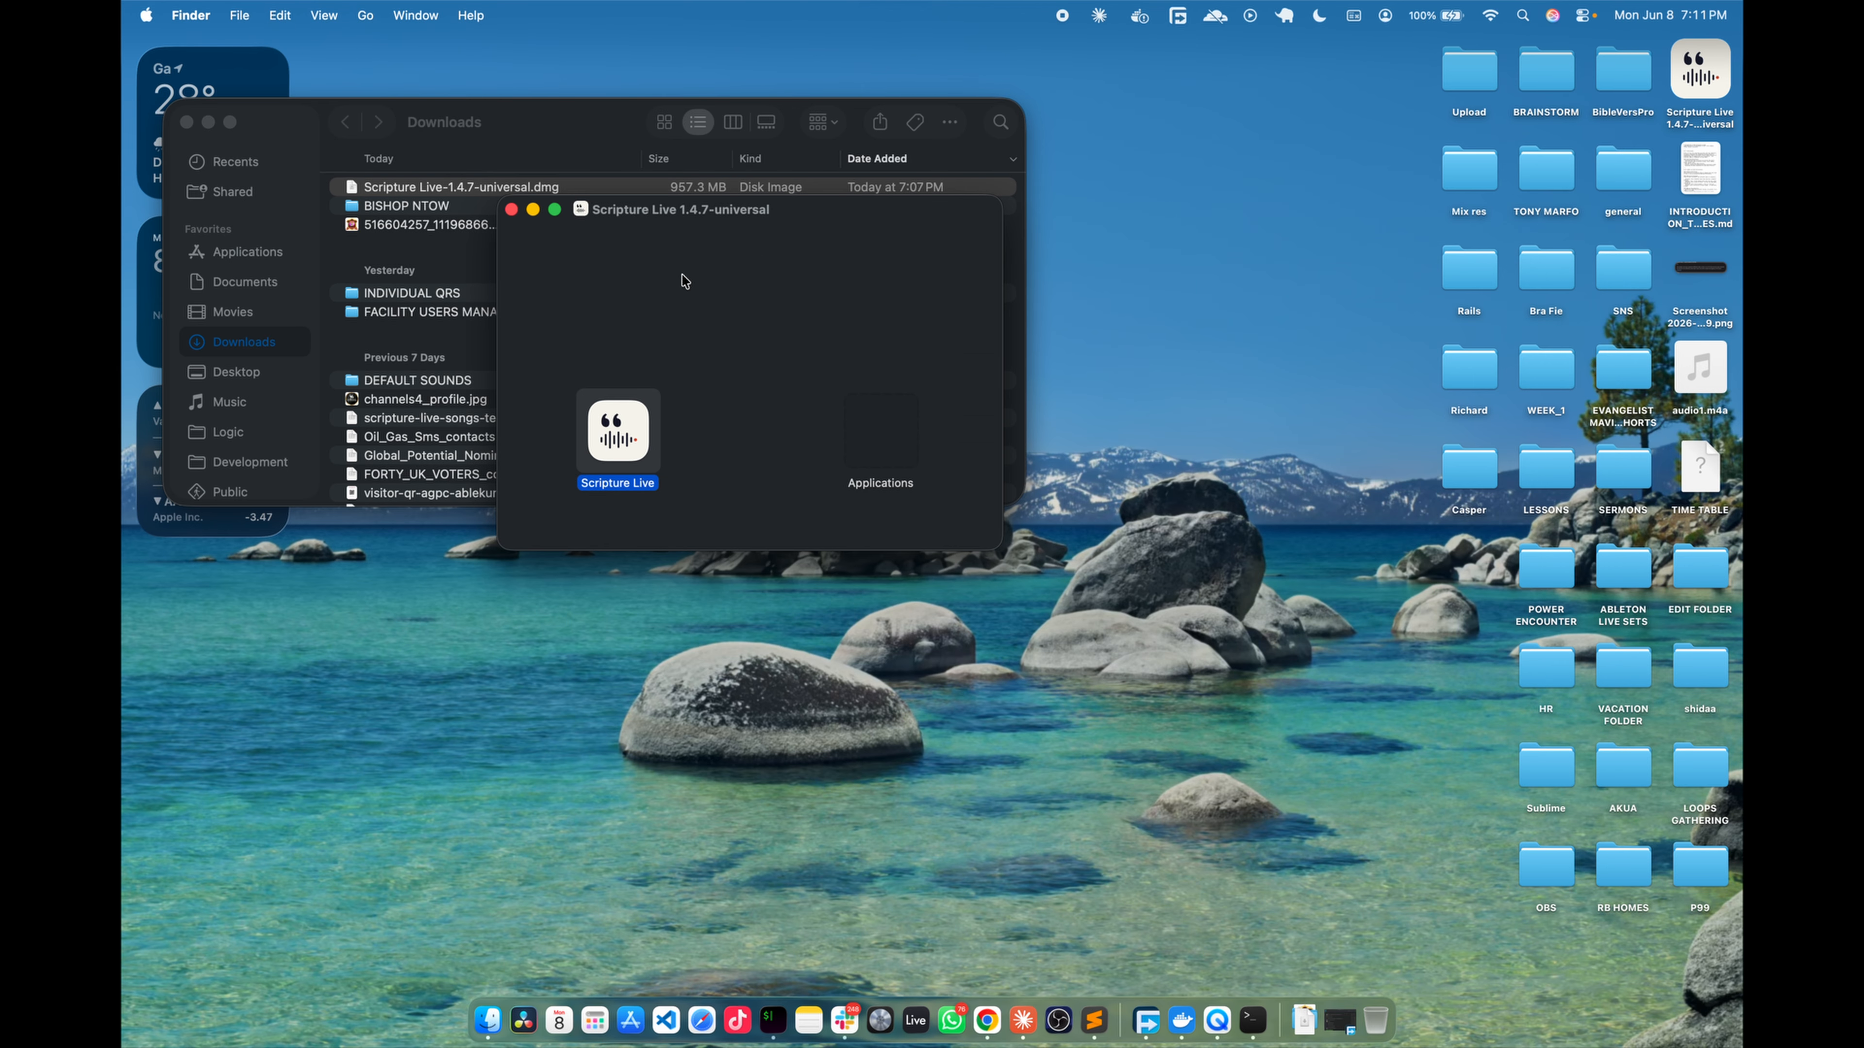
- Close the installer window and eject the Scripture Live 1.4.7-universal disk image from the desktop
{"action": "left_click", "coordinate": [511, 211]}
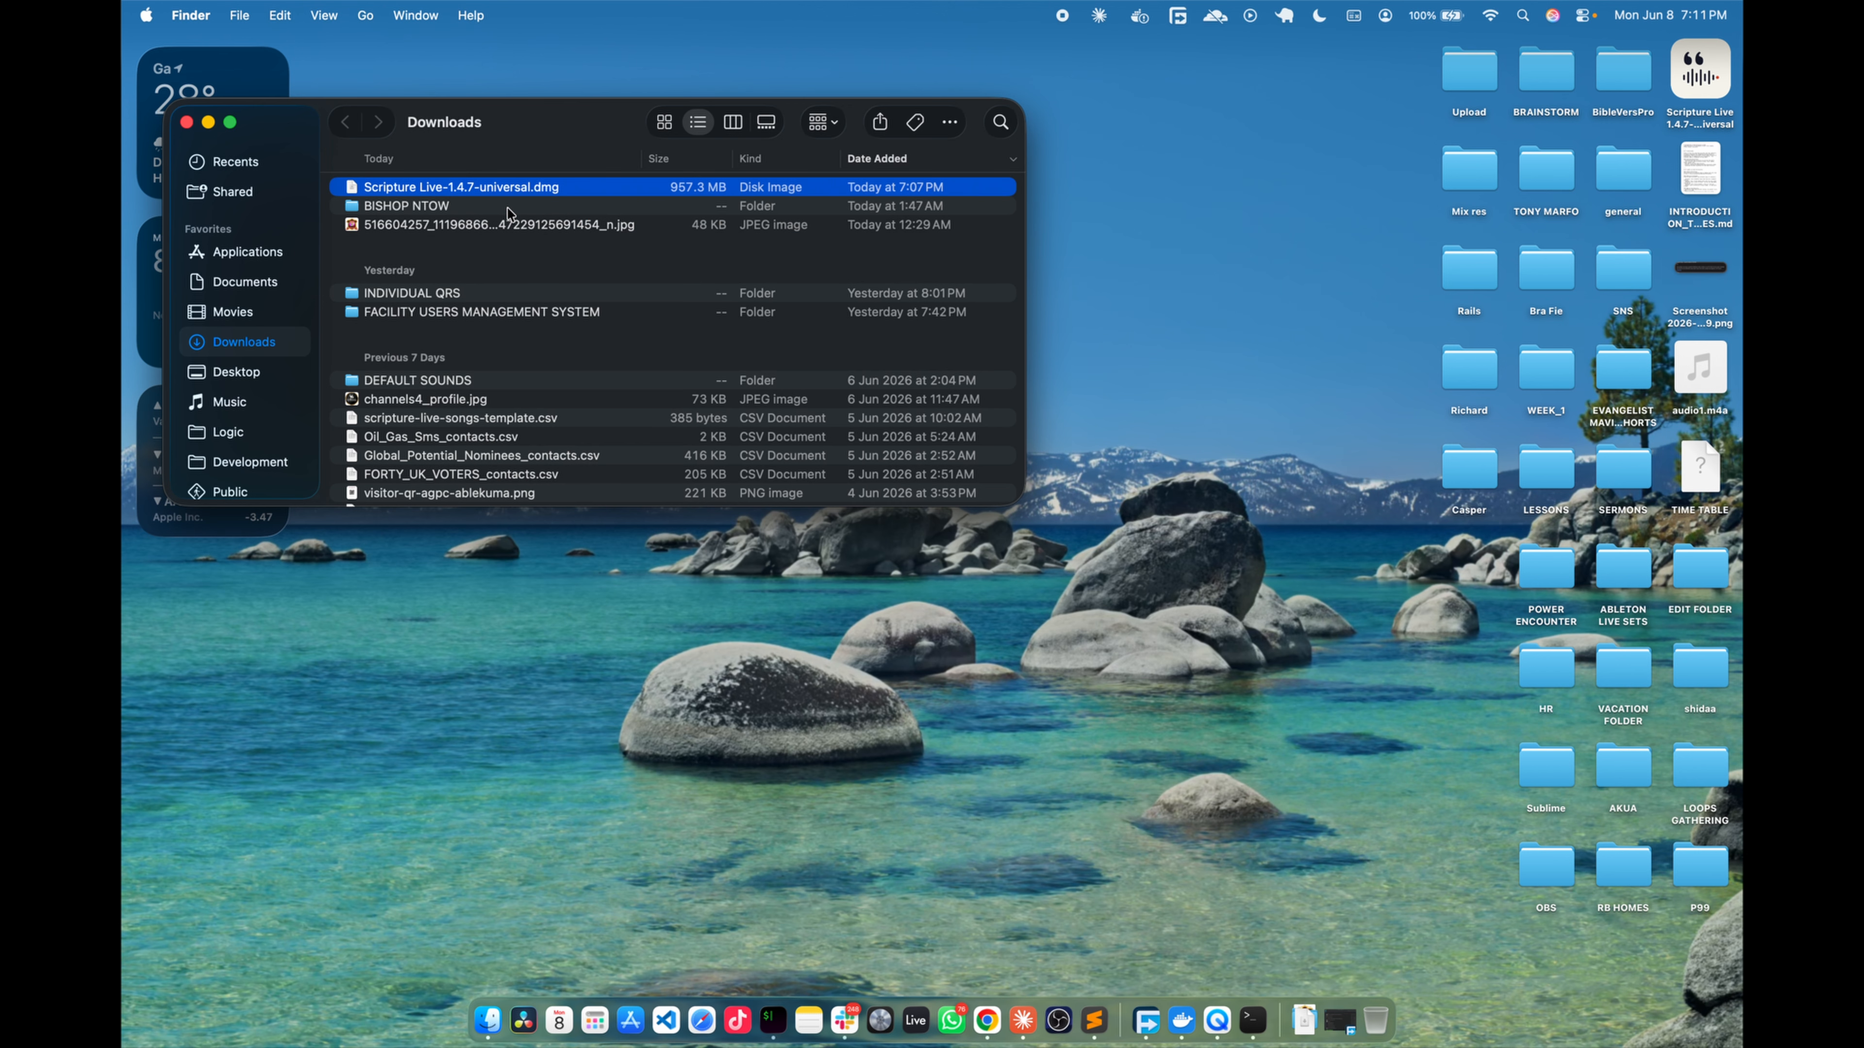
{"action": "left_click", "coordinate": [1673, 83]}
{"action": "right_click", "coordinate": [1678, 75]}
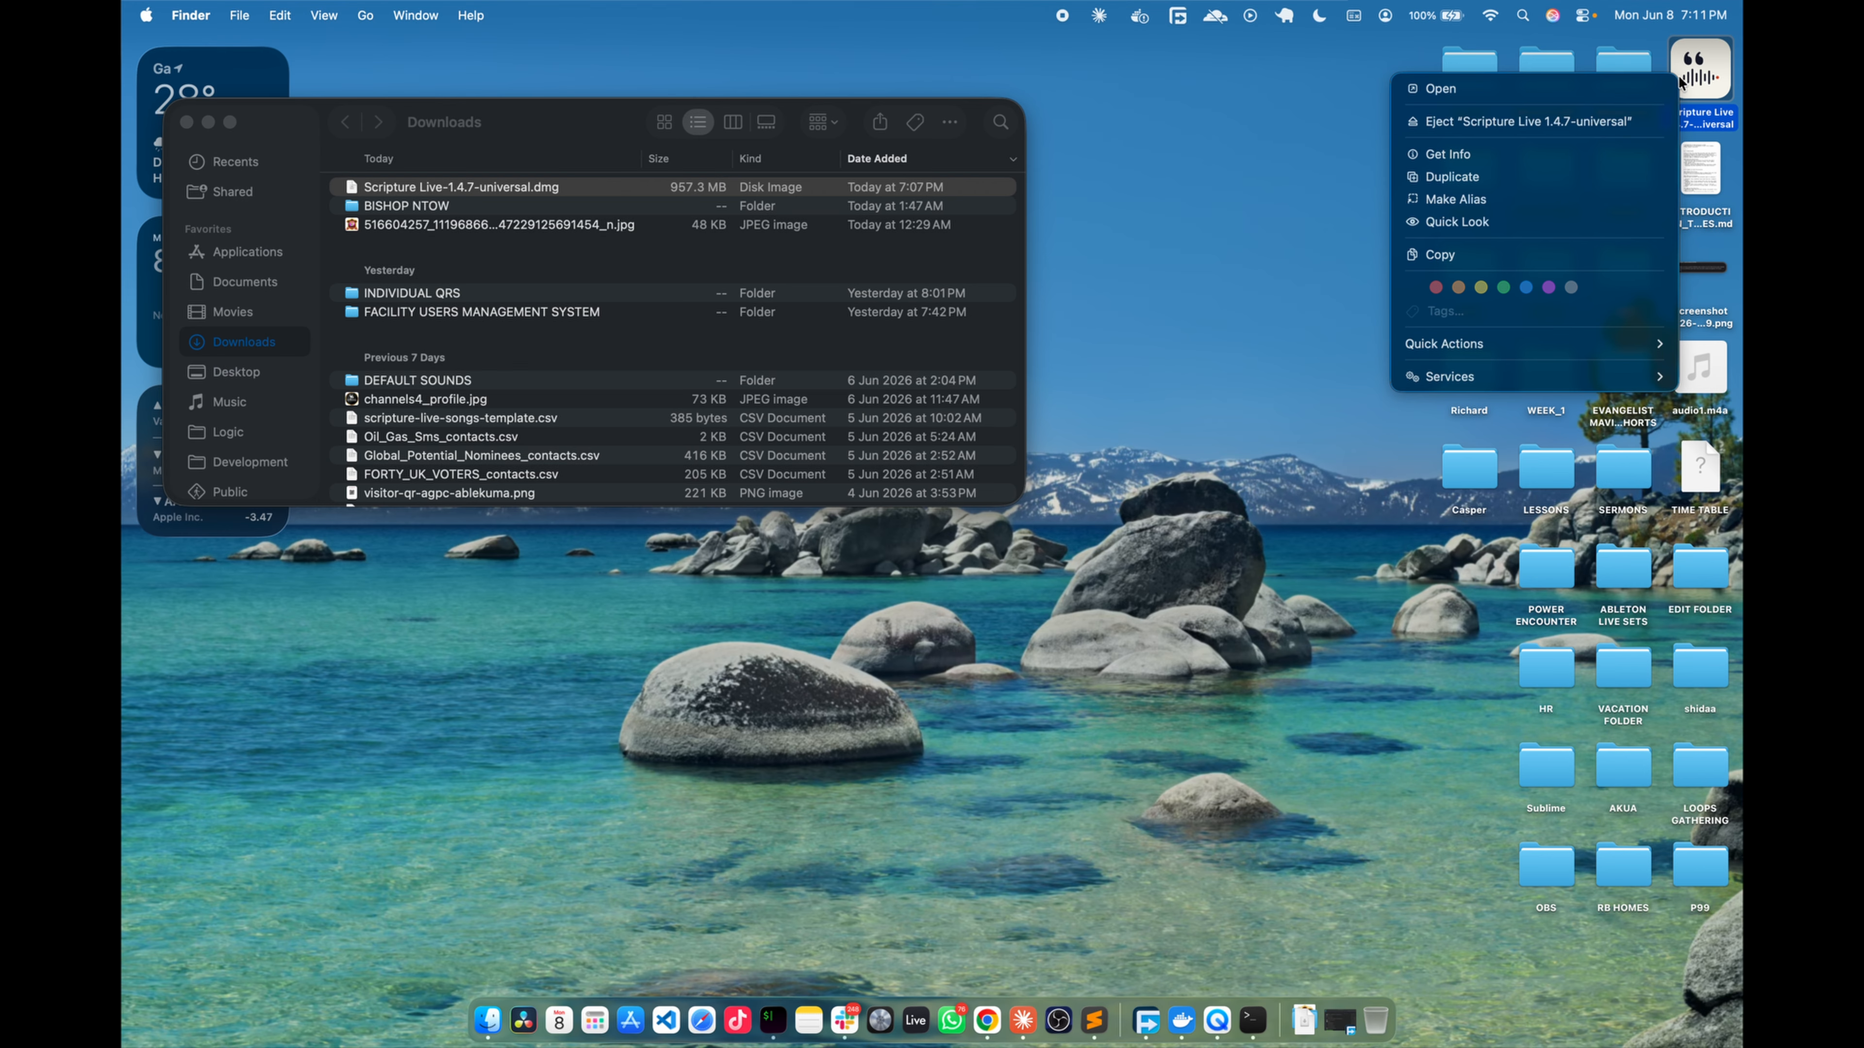
{"action": "left_click", "coordinate": [1538, 128]}
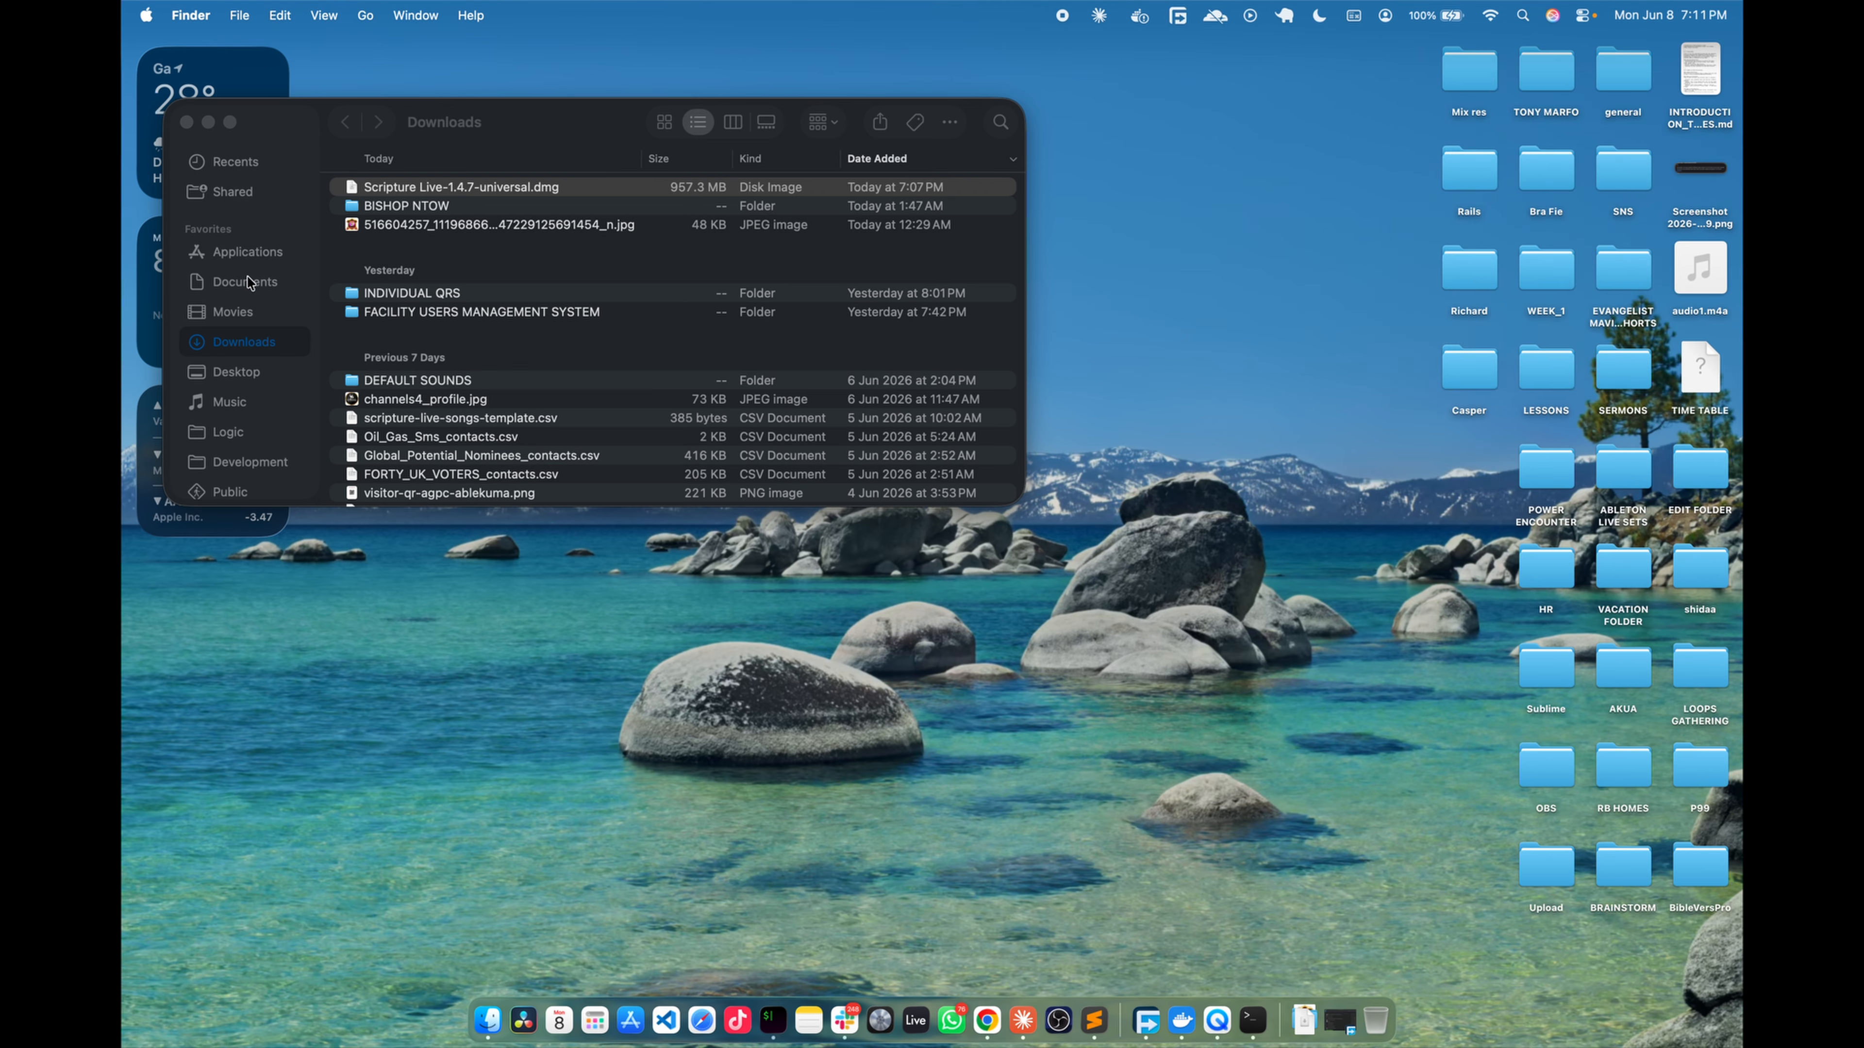
- Find Scripture Live in the Applications folder and try to launch it
{"action": "left_click", "coordinate": [247, 252]}
{"action": "left_click", "coordinate": [420, 263]}
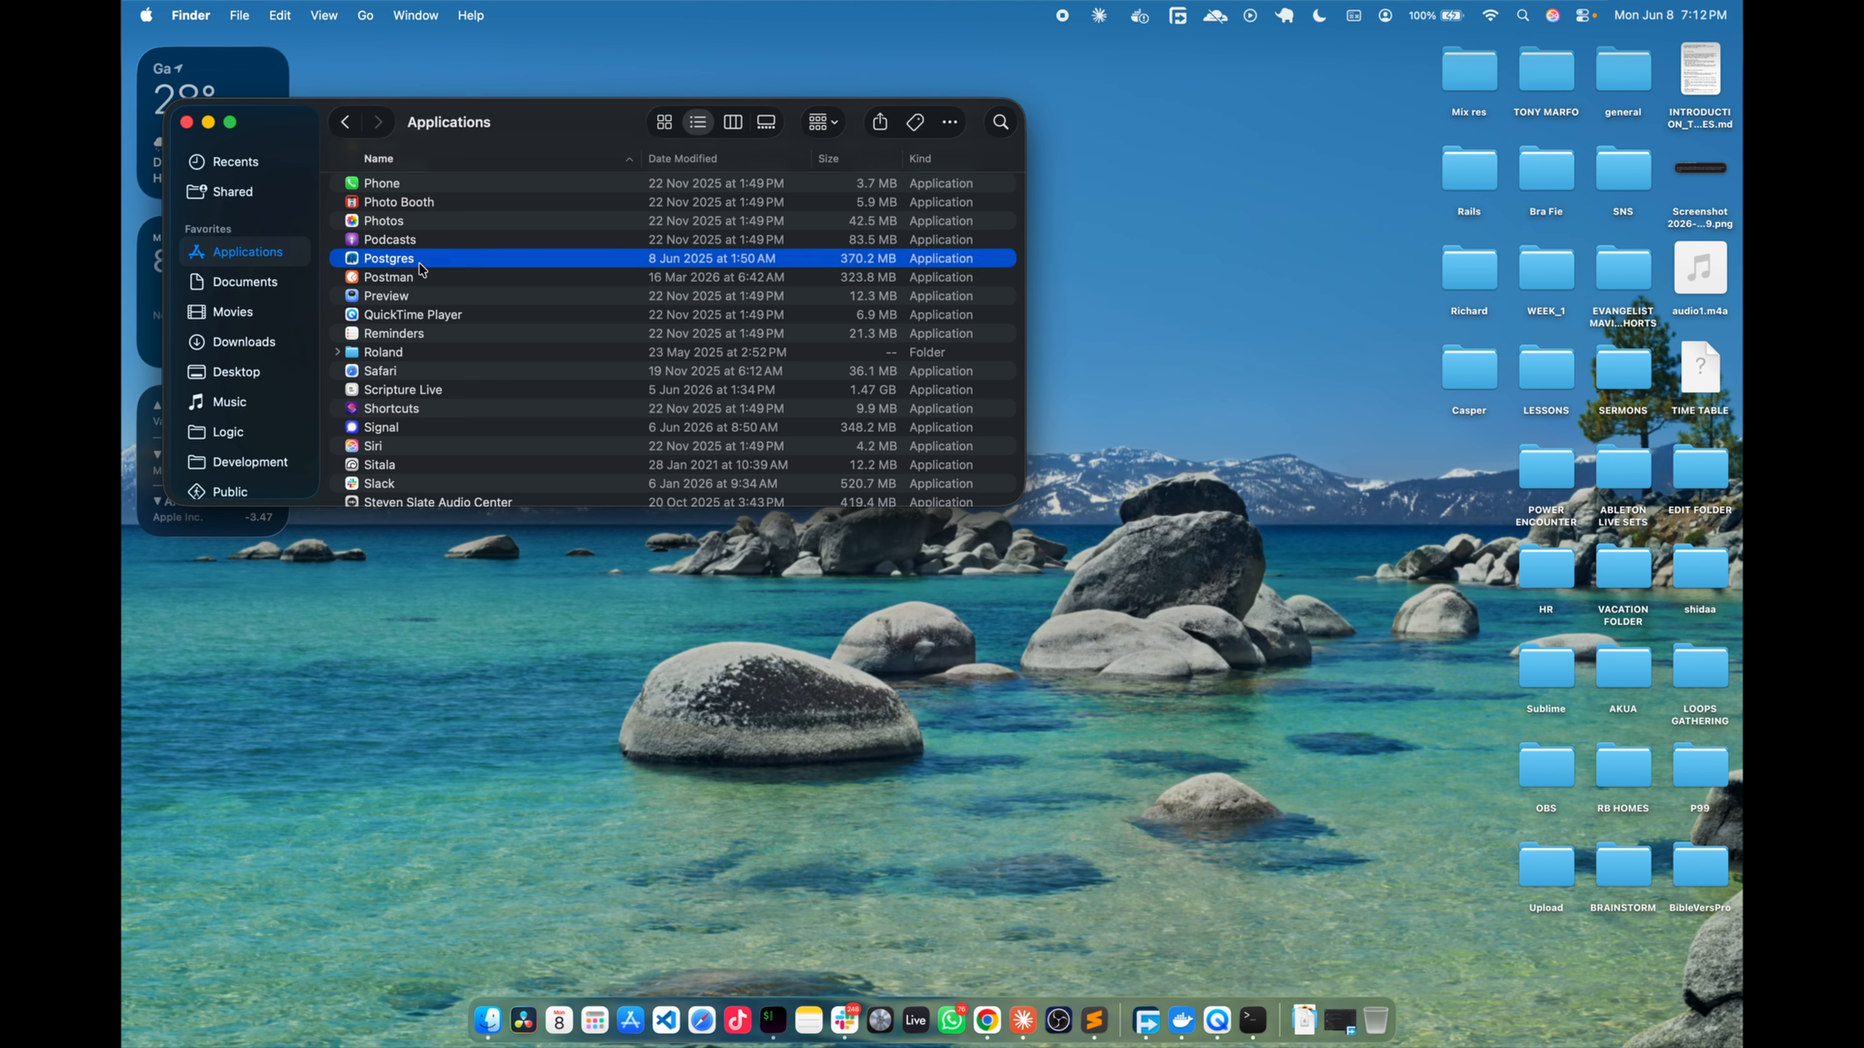
{"action": "key", "text": "s"}
{"action": "scroll", "coordinate": [420, 269], "scroll_direction": "down", "scroll_amount": 5}
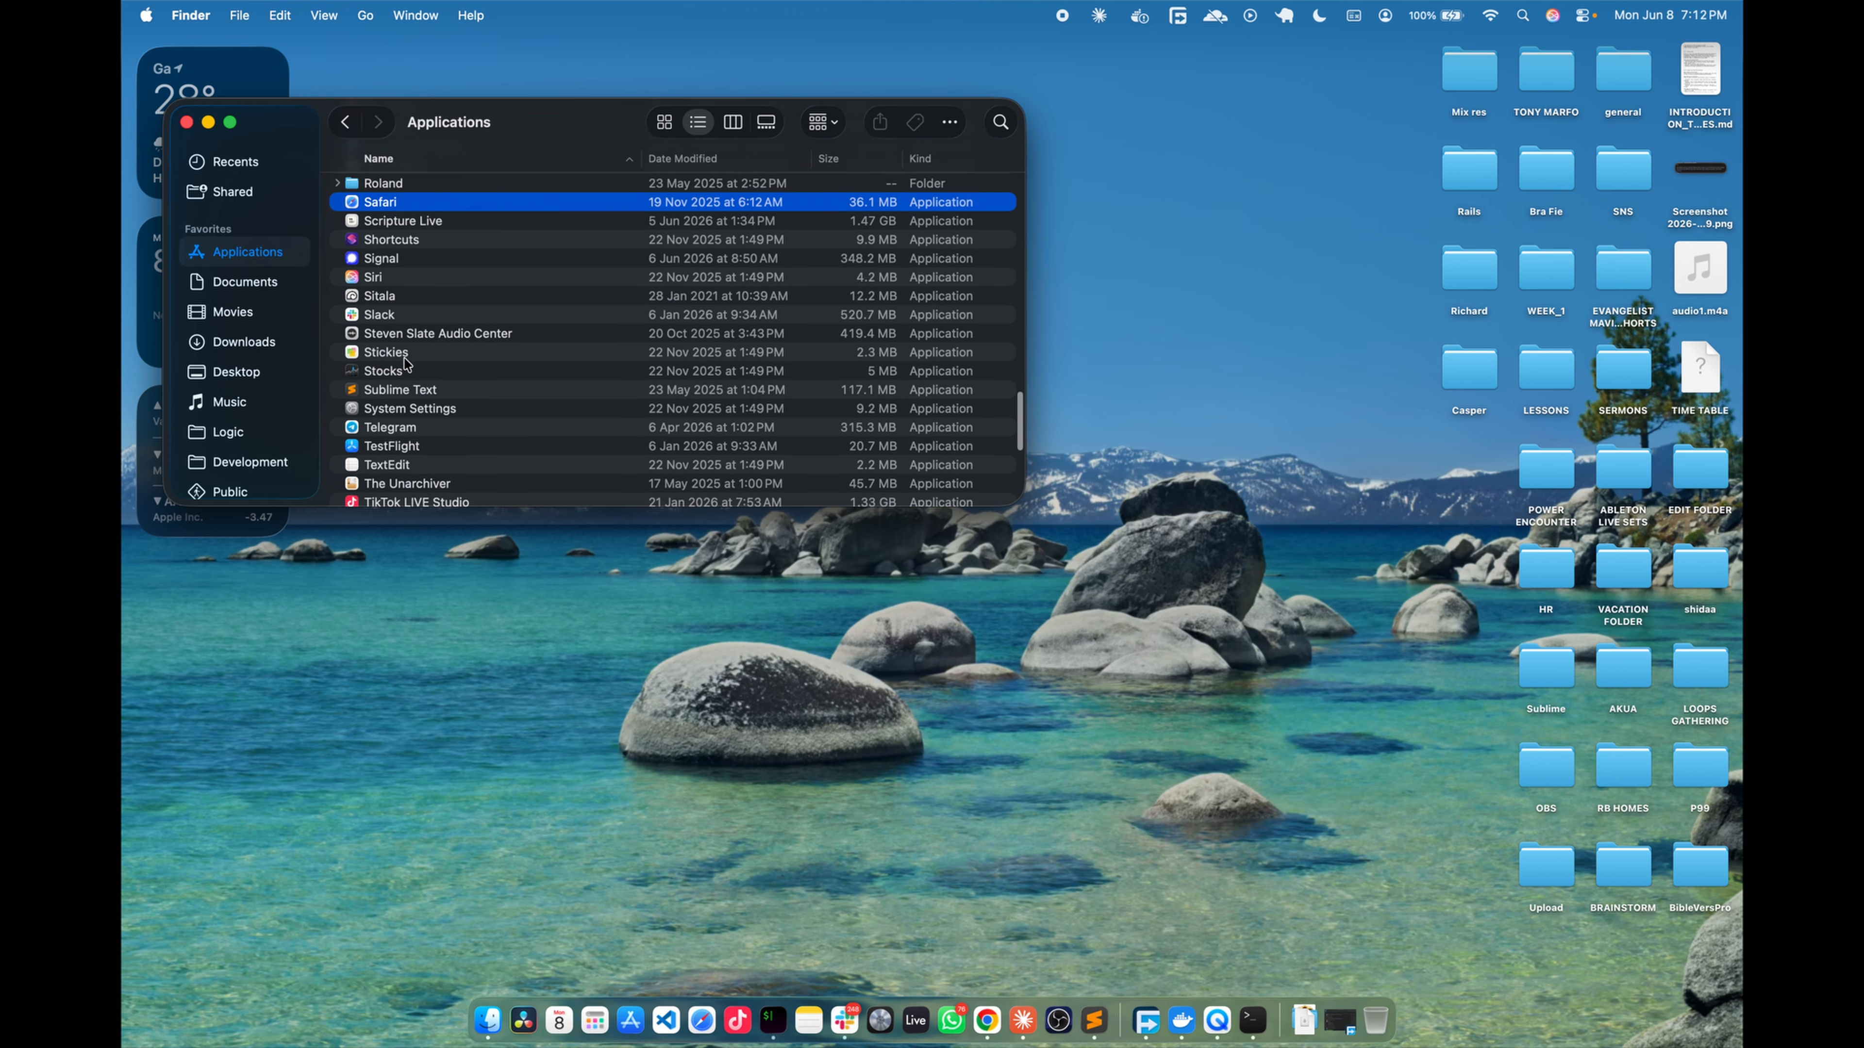
{"action": "scroll", "coordinate": [395, 326], "scroll_direction": "up", "scroll_amount": 3}
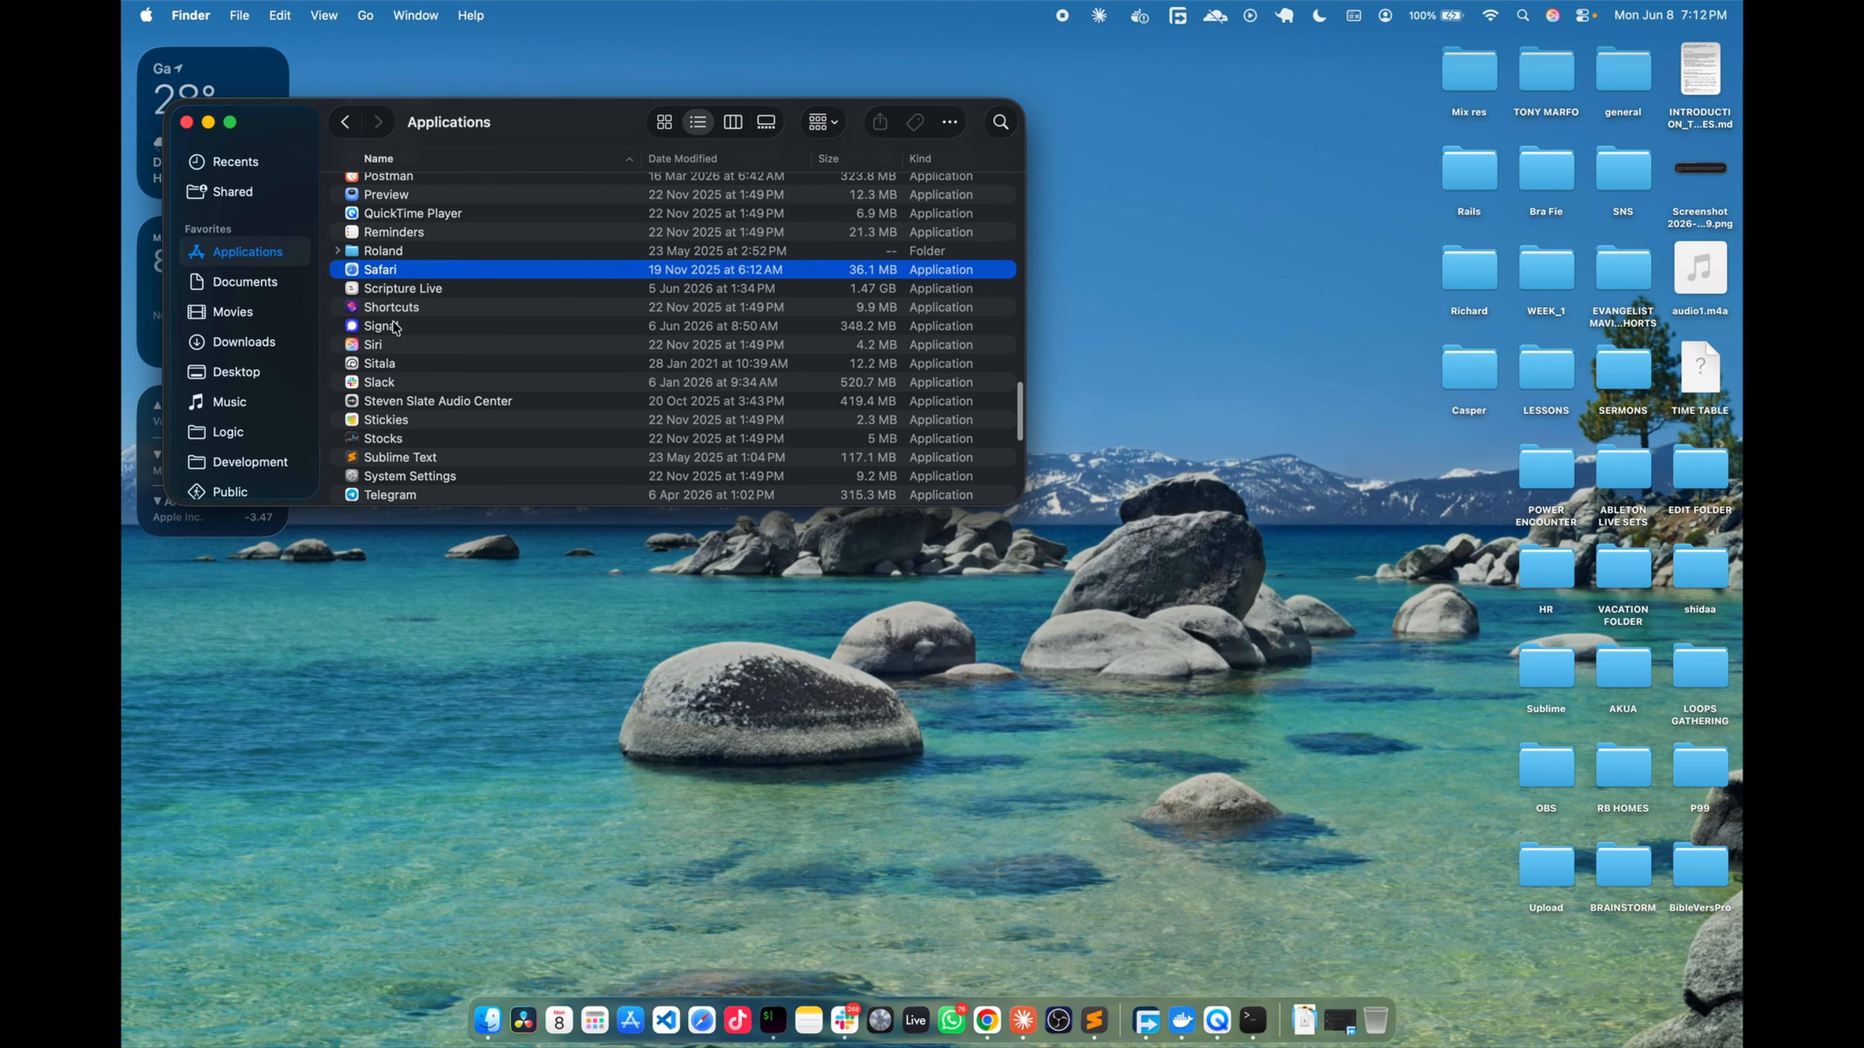
{"action": "left_click", "coordinate": [433, 317]}
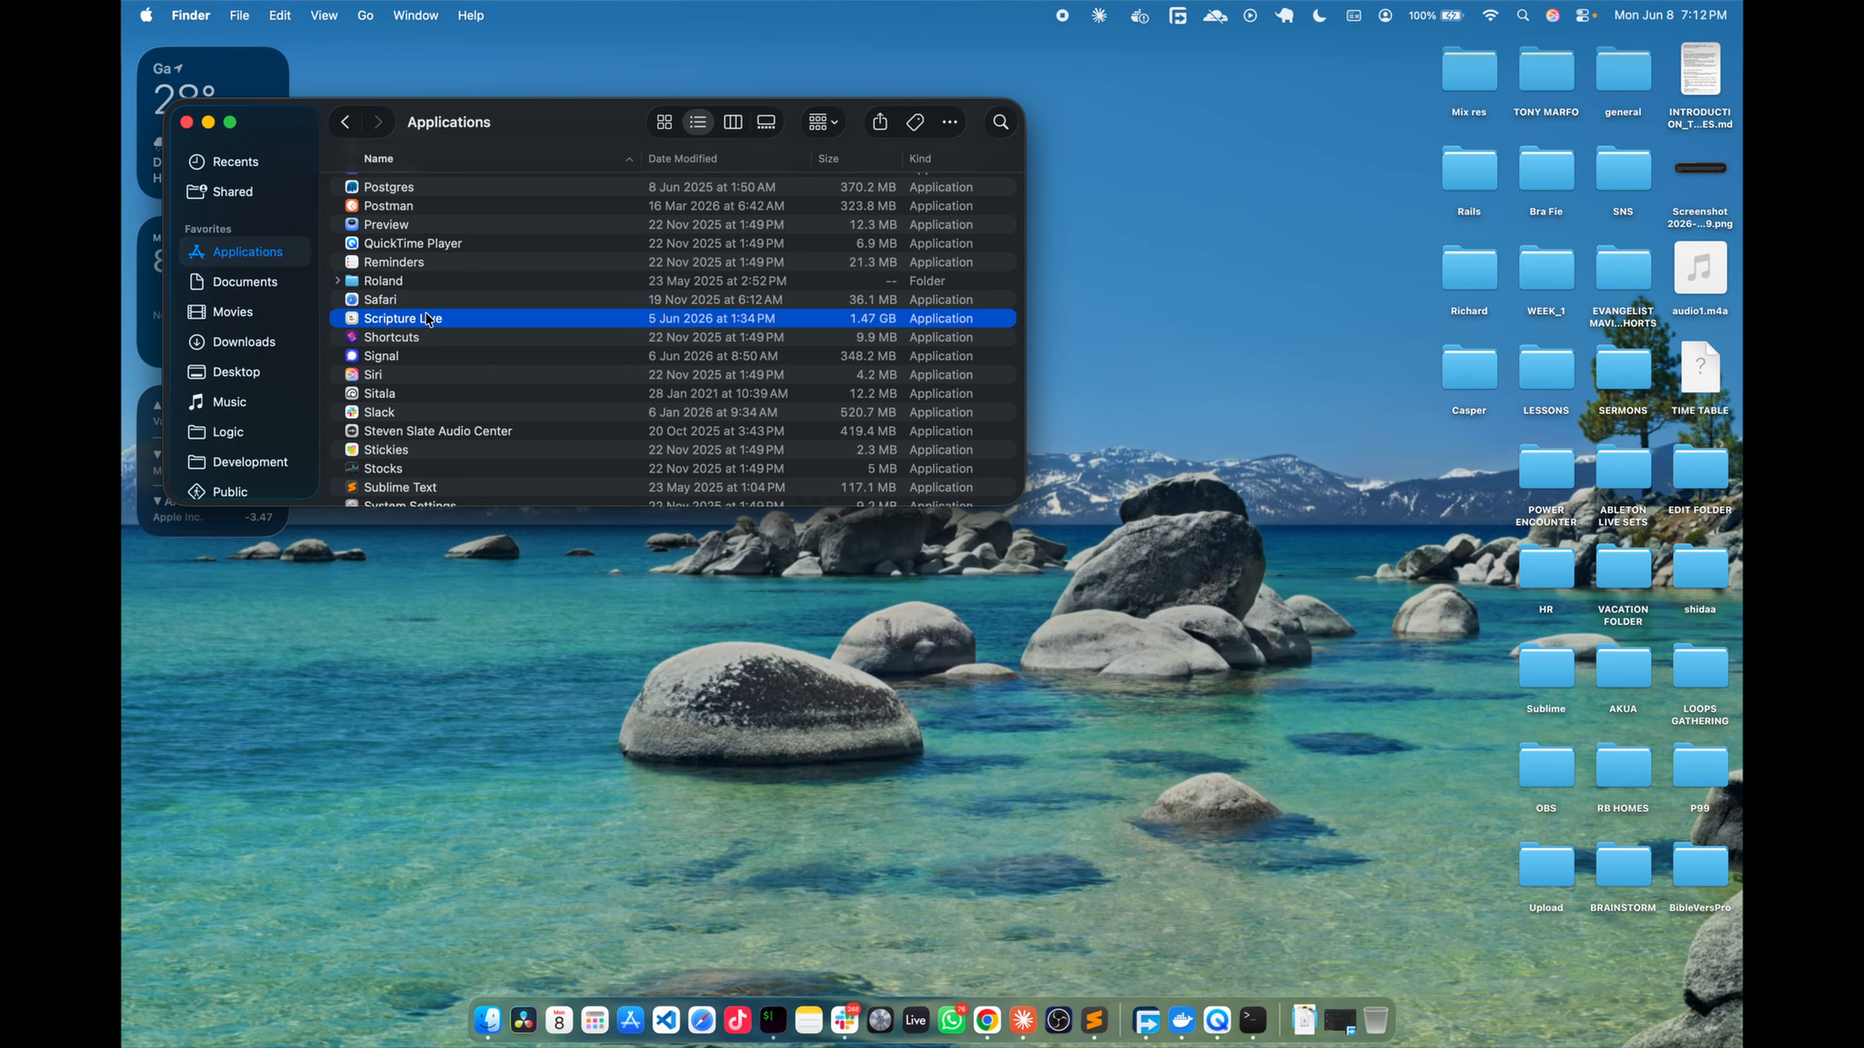
{"action": "left_click", "coordinate": [478, 400]}
{"action": "left_click", "coordinate": [368, 323]}
{"action": "double_click", "coordinate": [395, 326]}
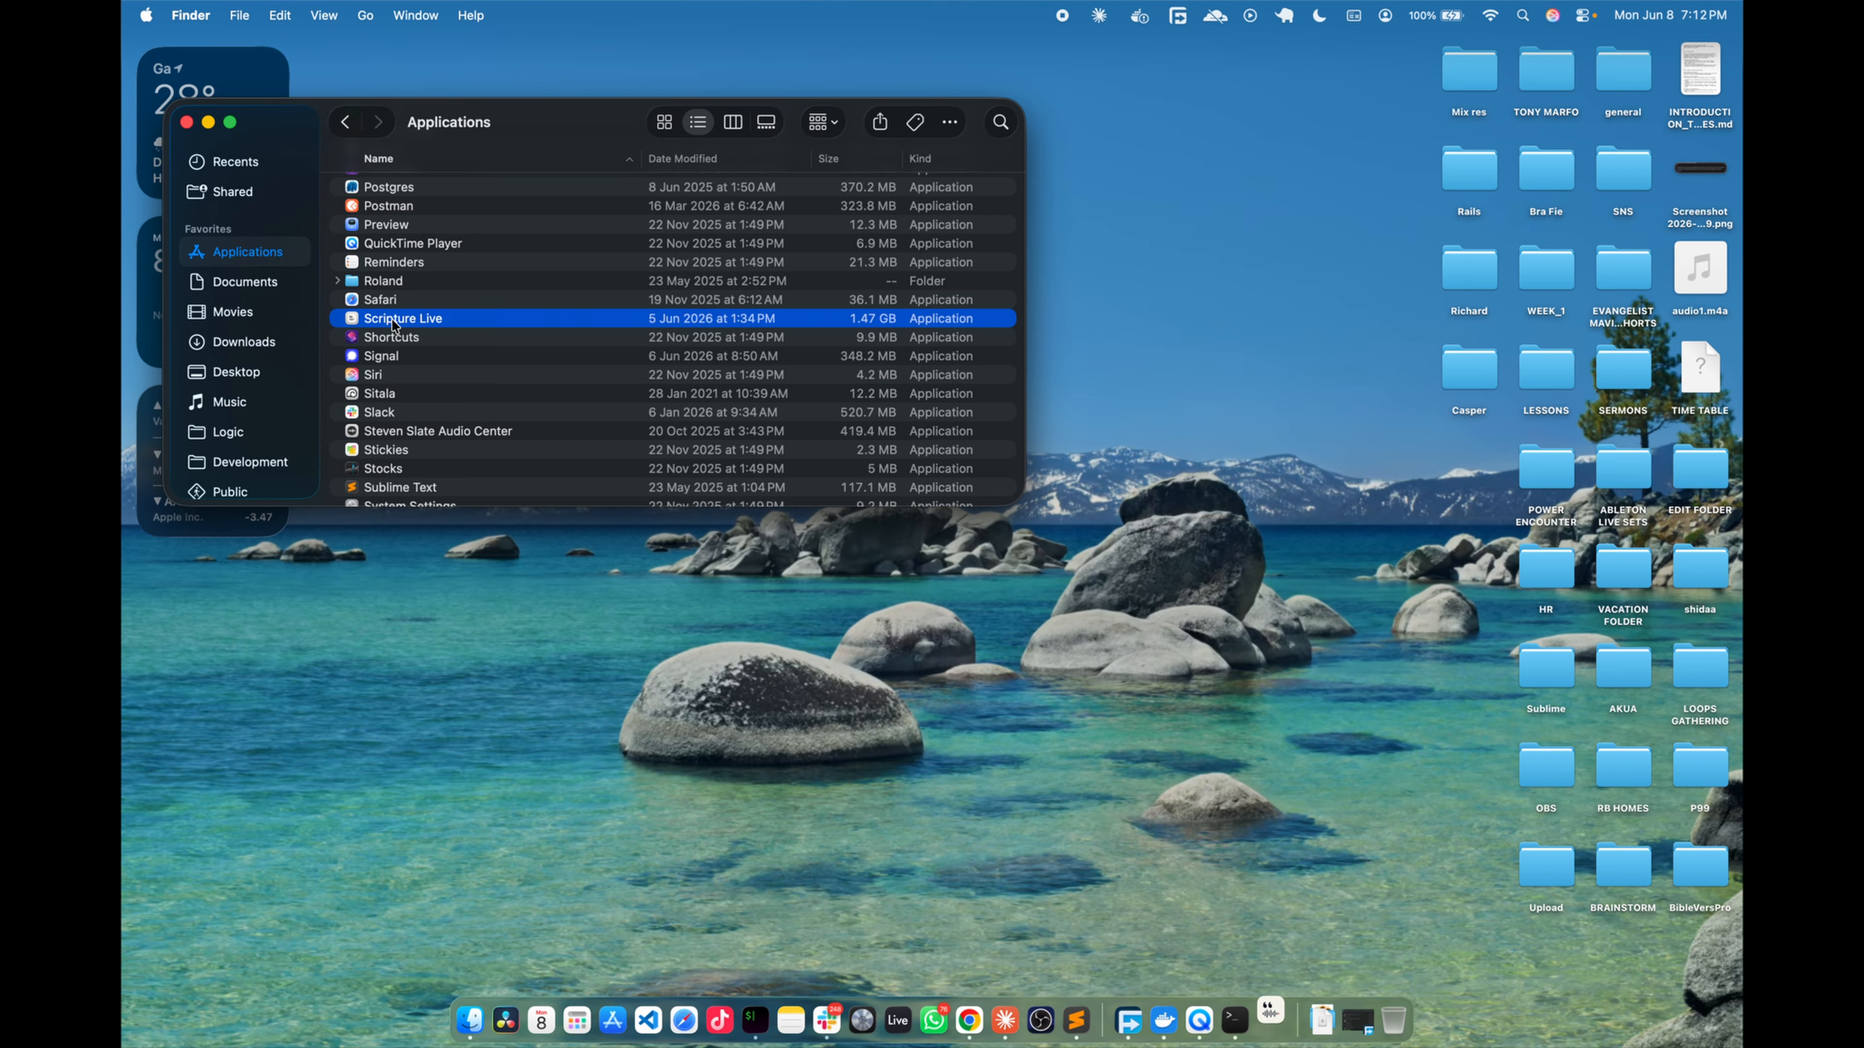
{"action": "double_click", "coordinate": [394, 326]}
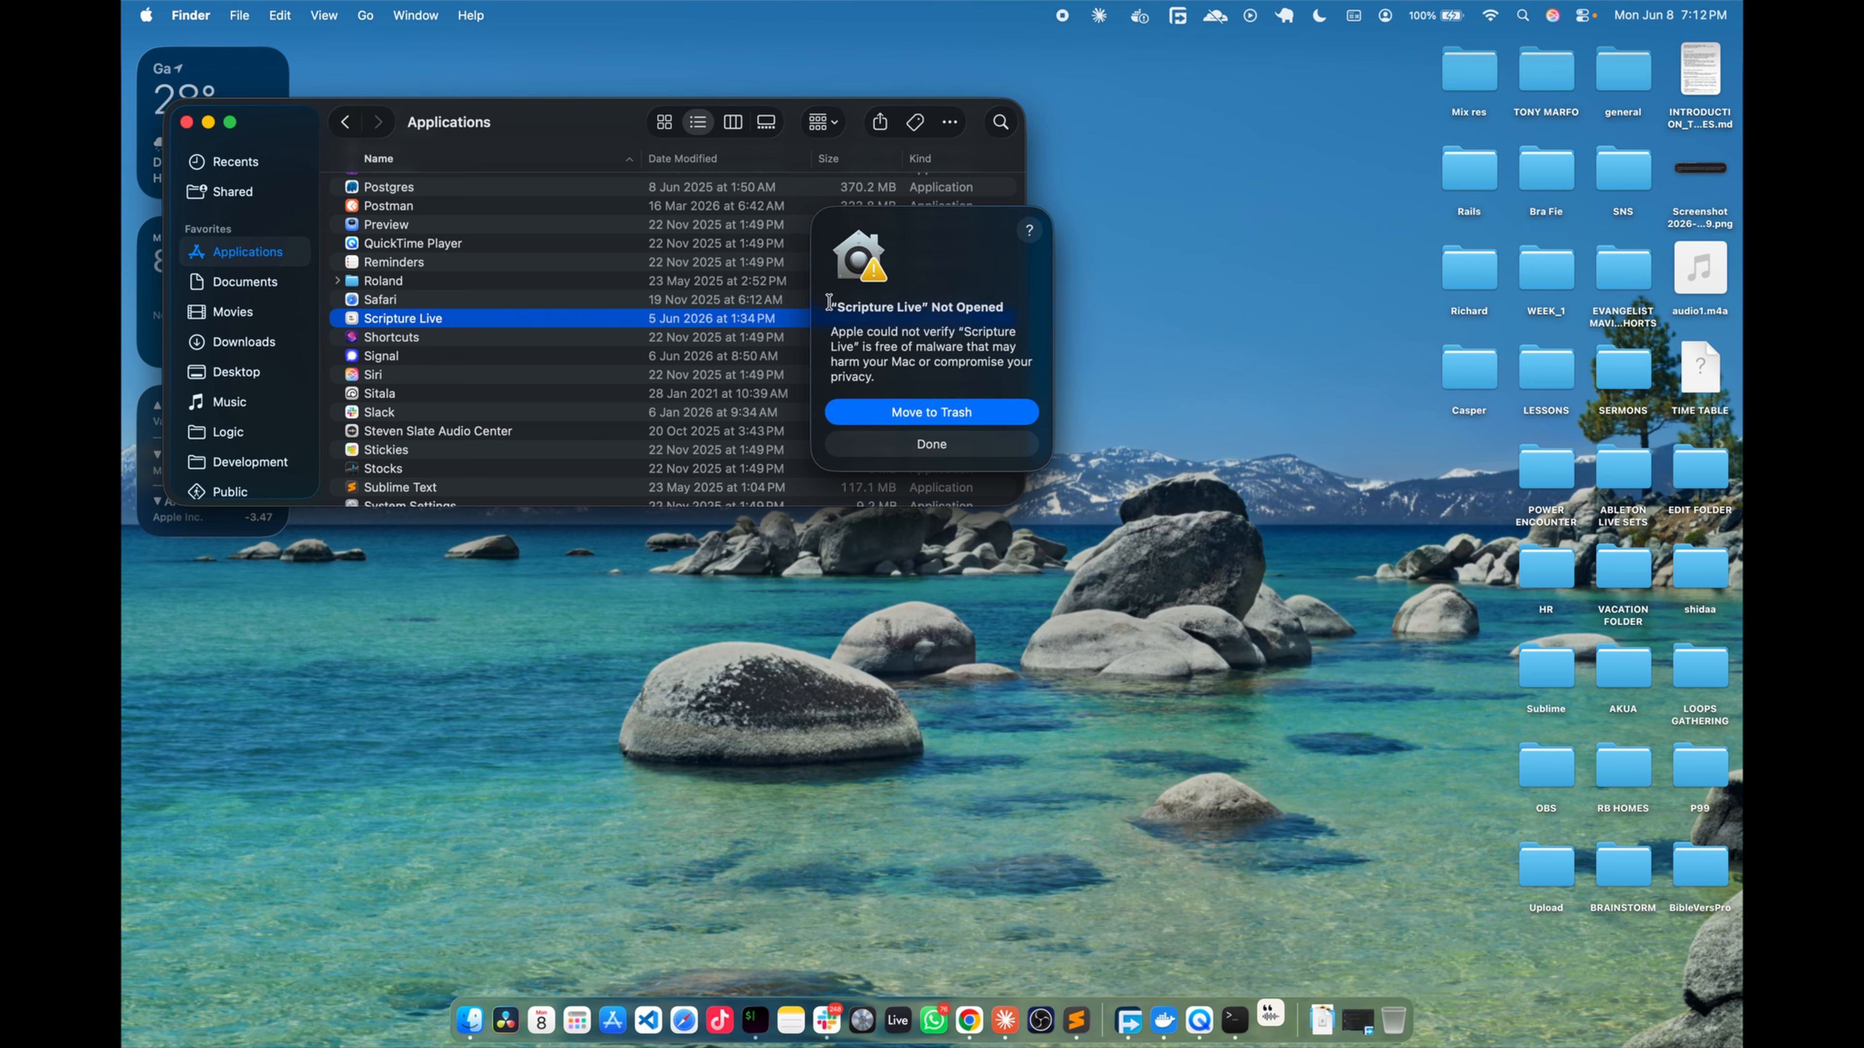
- Highlight the title and text of the macOS malware verification warning, and dismiss it without trashing Scripture Live
{"action": "left_click_drag", "start_coordinate": [828, 302], "coordinate": [992, 316]}
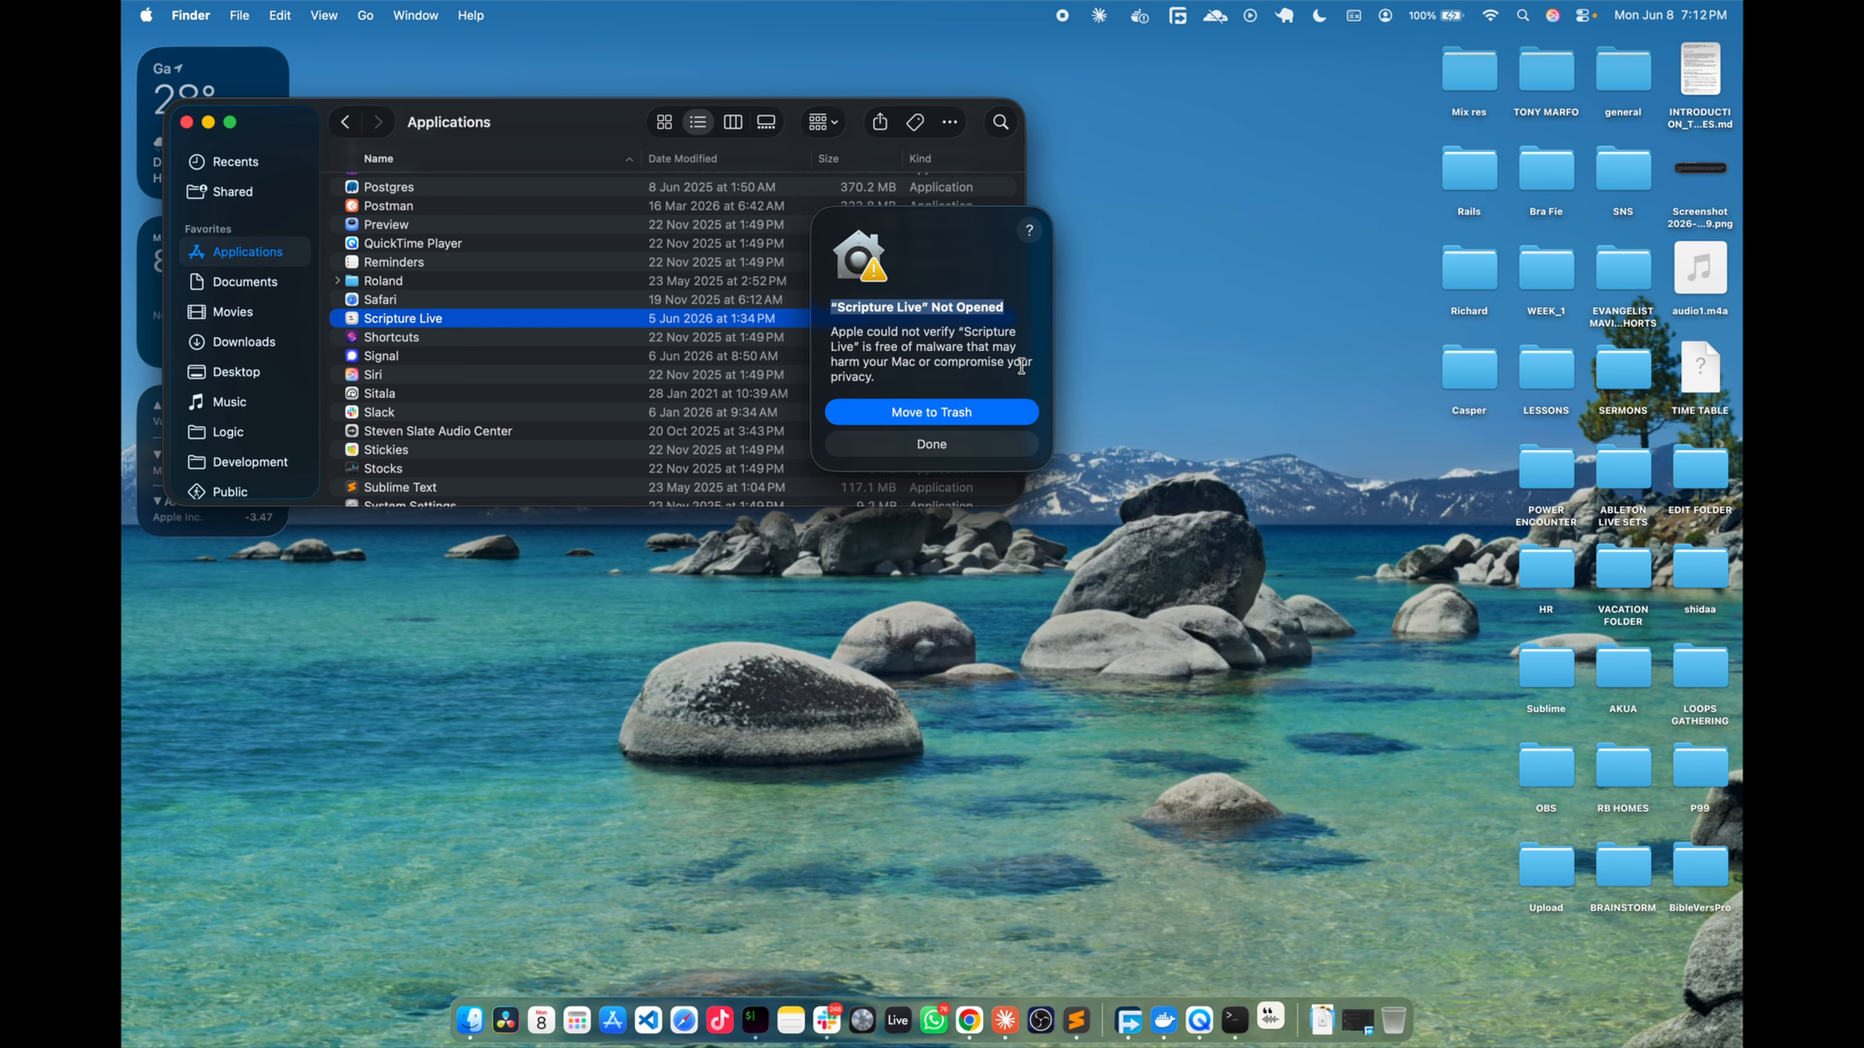
{"action": "left_click_drag", "start_coordinate": [875, 378], "coordinate": [827, 329]}
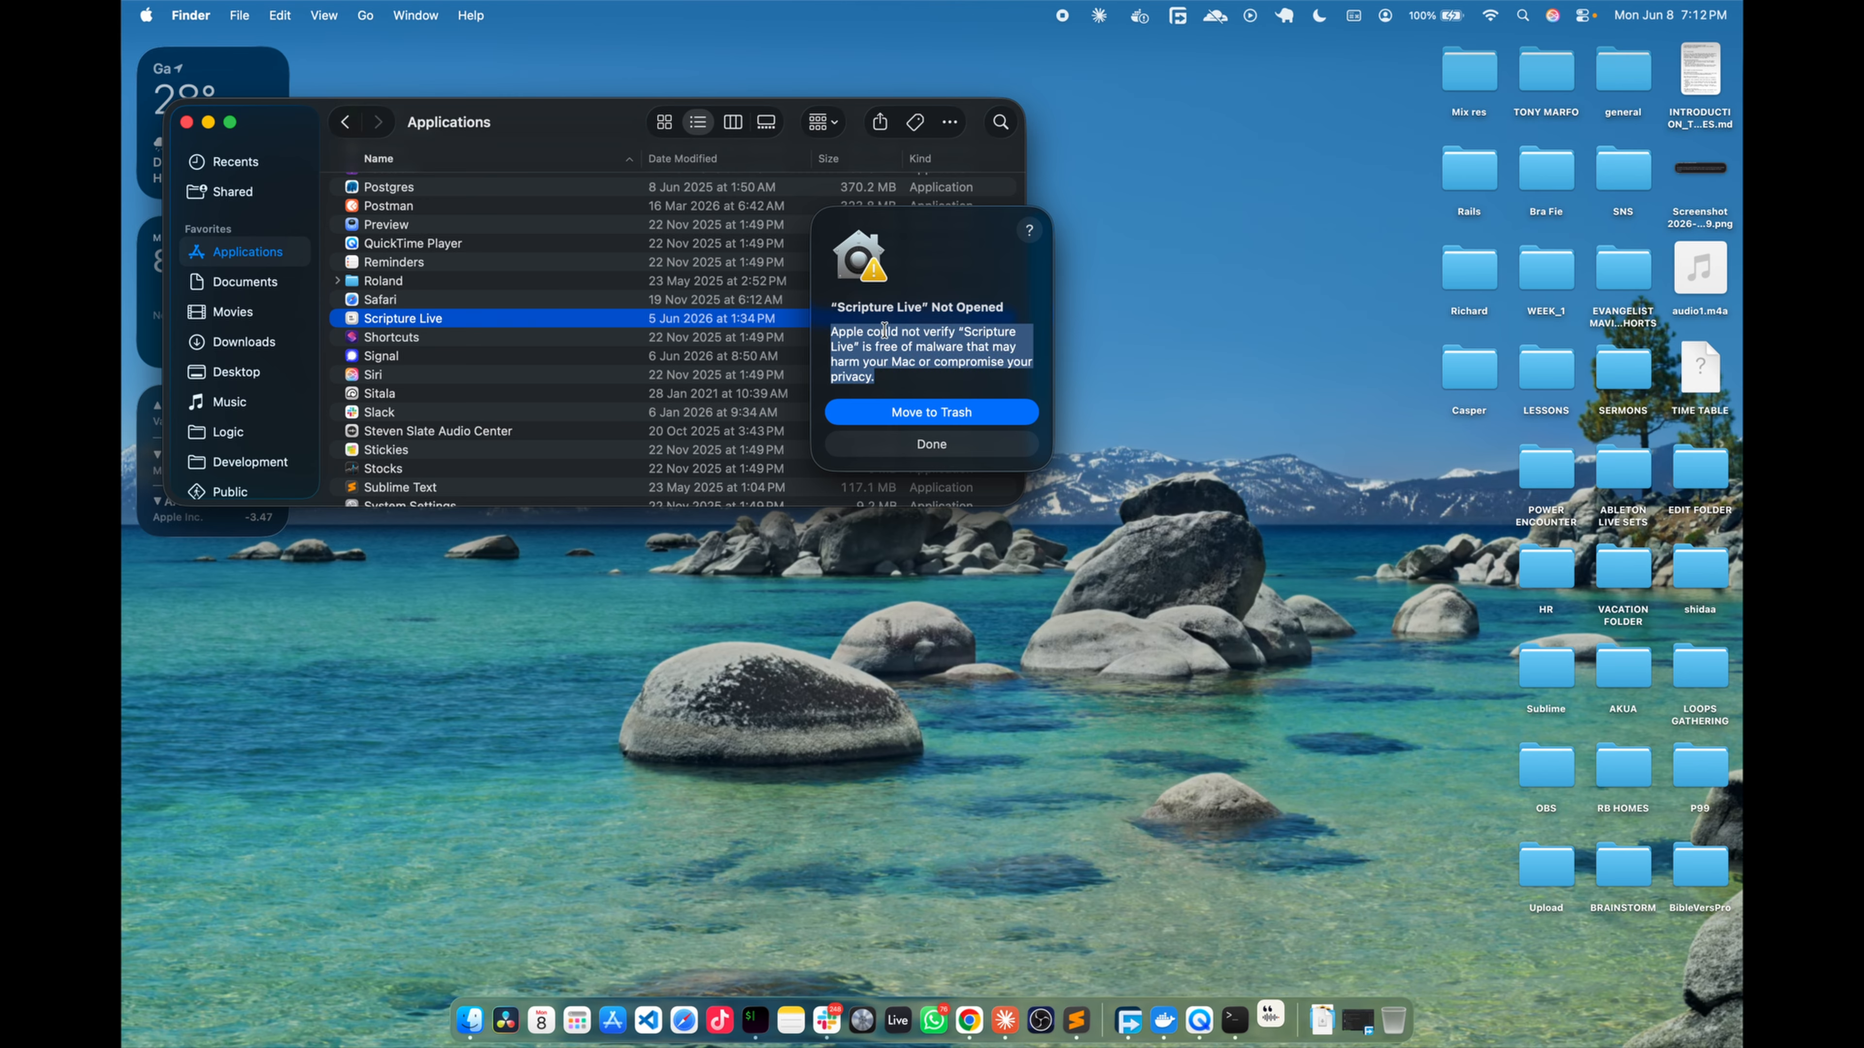
{"action": "left_click", "coordinate": [871, 362]}
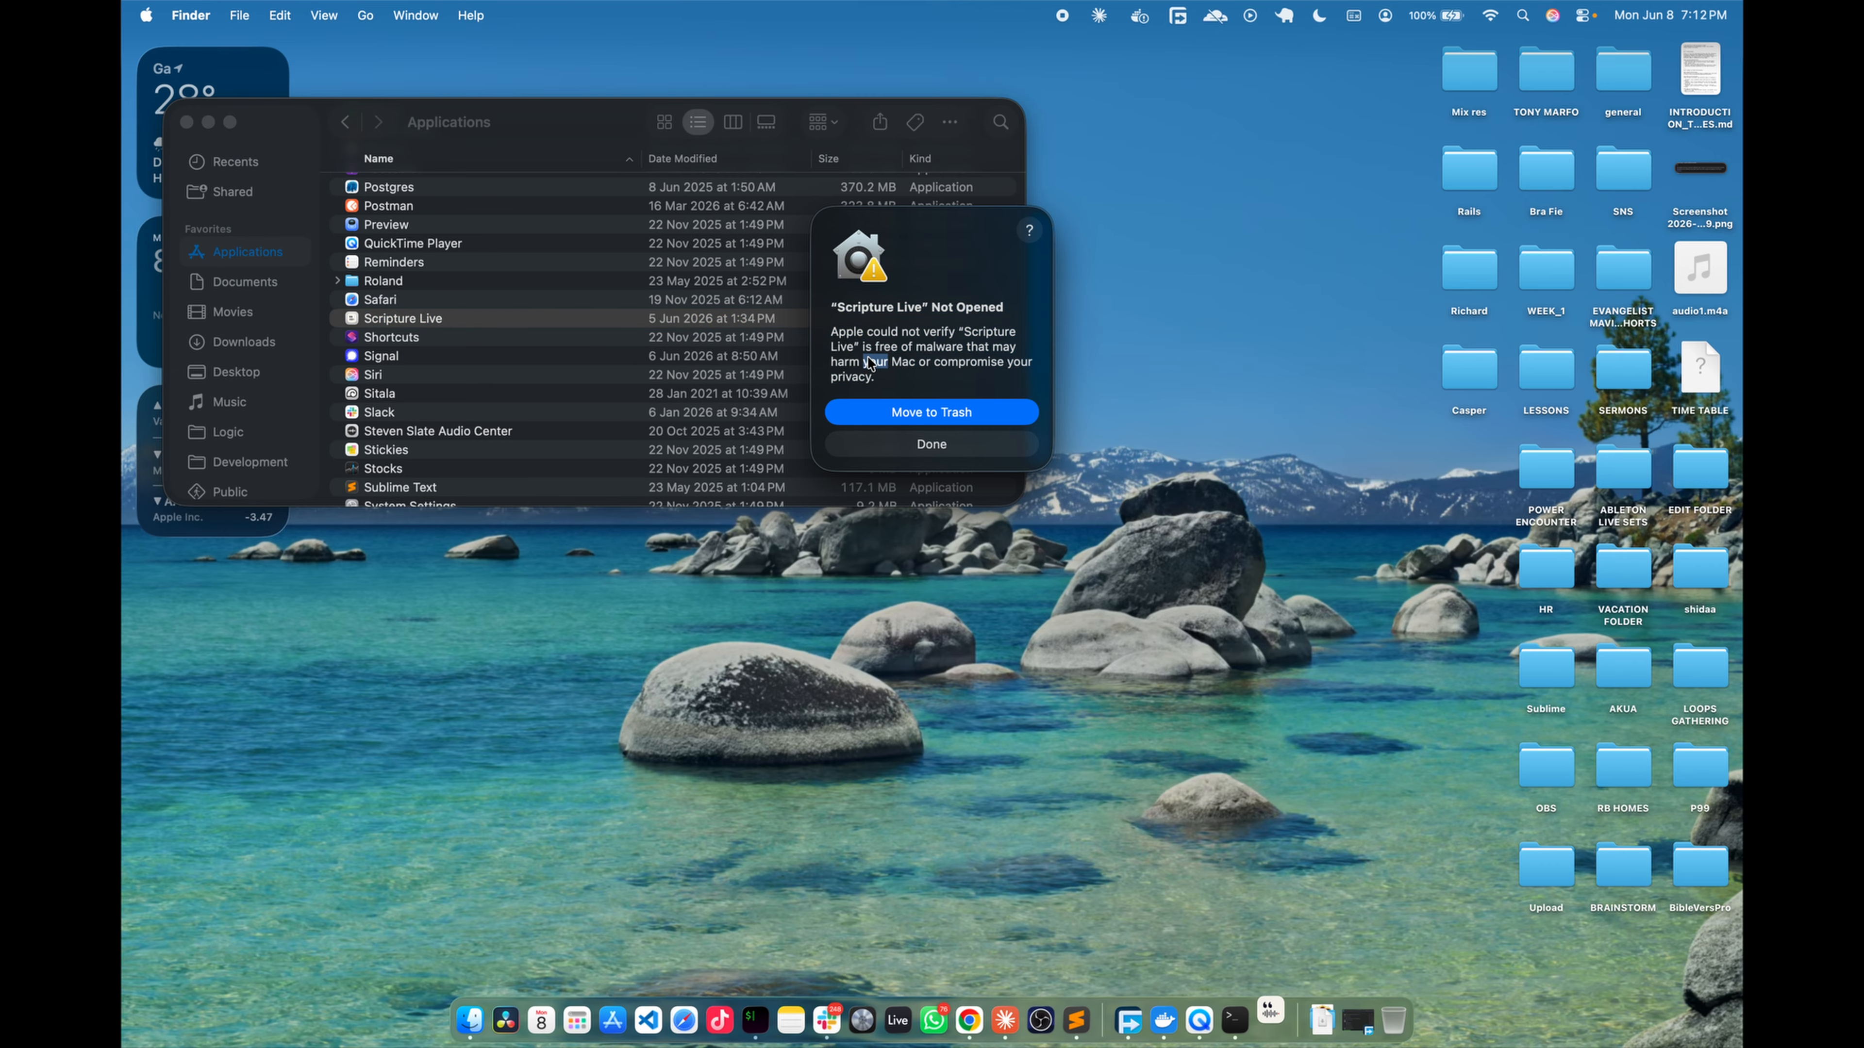
{"action": "key", "text": "ctrl+Right"}
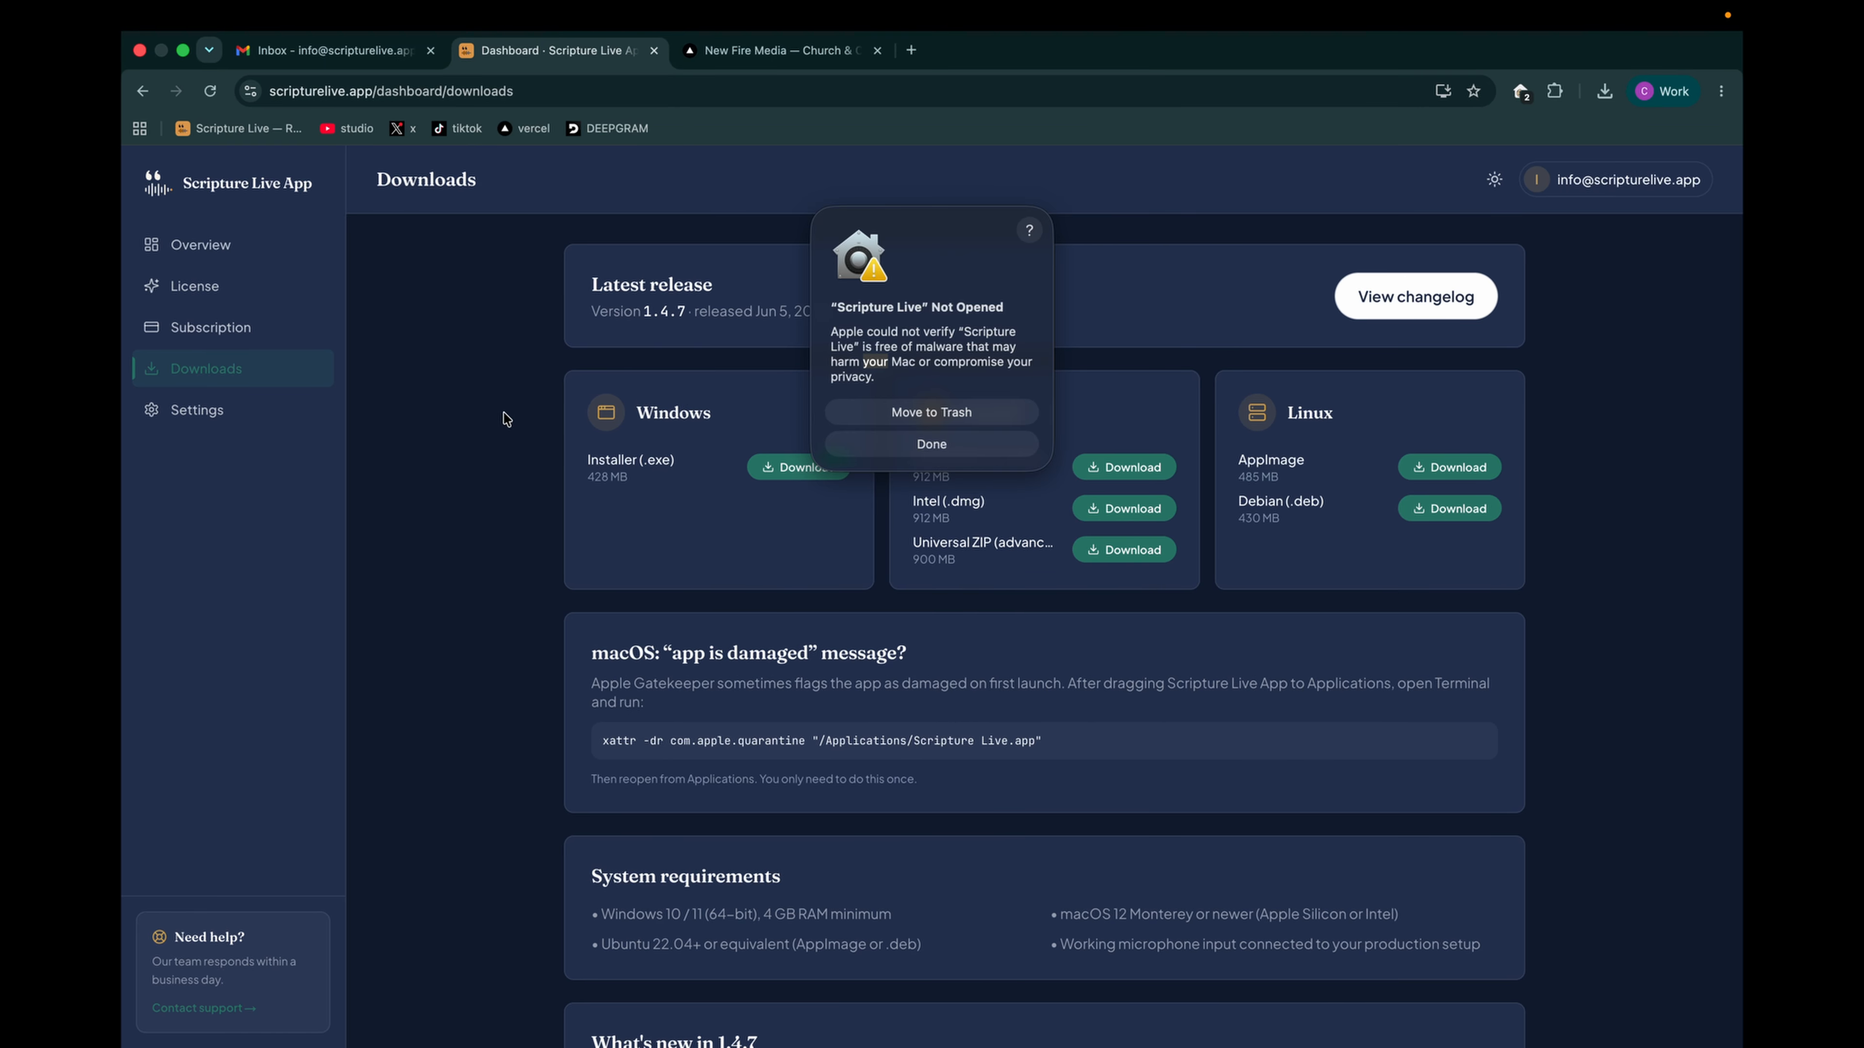
{"action": "left_click", "coordinate": [932, 444]}
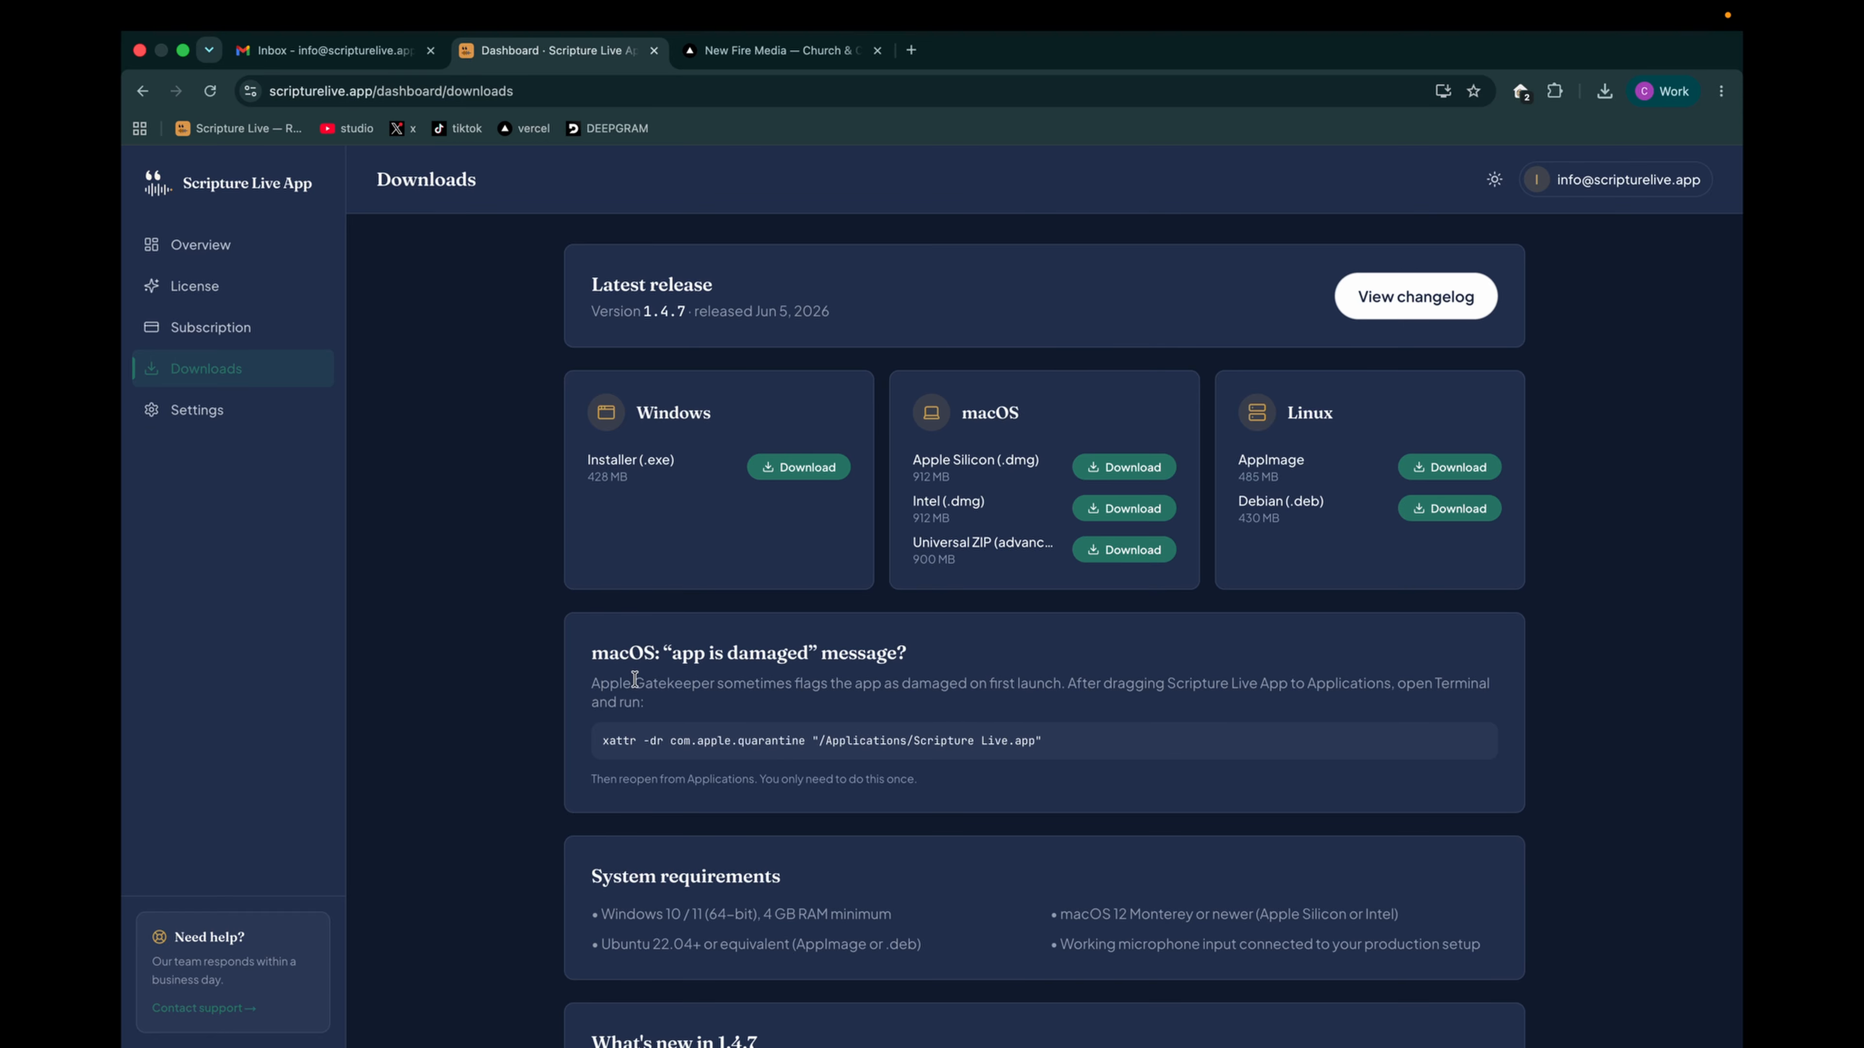
- Copy the xattr quarantine-removal command from the macOS "app is damaged" section of the Scripture Live downloads page
{"action": "scroll", "coordinate": [634, 677], "scroll_direction": "down", "scroll_amount": 3}
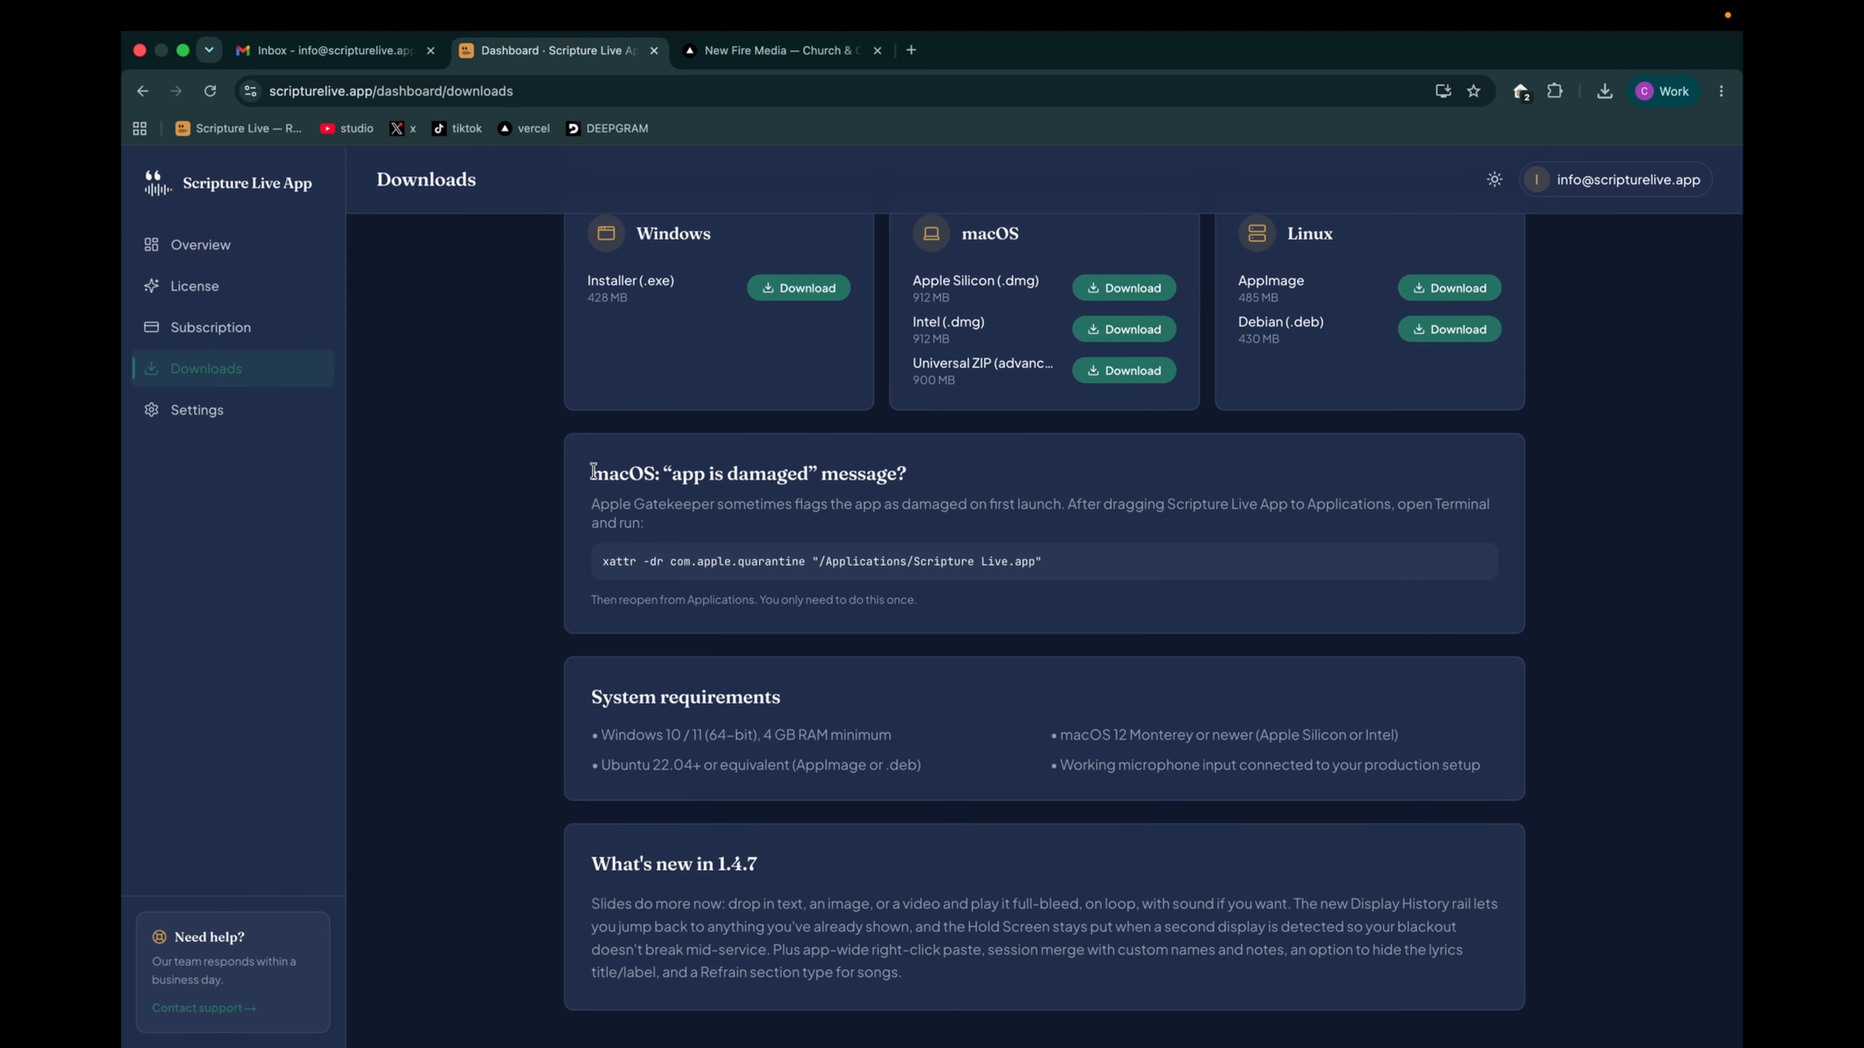
{"action": "left_click_drag", "start_coordinate": [591, 471], "coordinate": [756, 455]}
{"action": "left_click", "coordinate": [819, 483]}
{"action": "left_click_drag", "start_coordinate": [600, 565], "coordinate": [1076, 562]}
{"action": "key", "text": "super+c"}
- Open Terminal from the desktop and run xattr -dr com.apple.quarantine "/Applications/Scripture Live.app"
{"action": "key", "text": "ctrl+Left"}
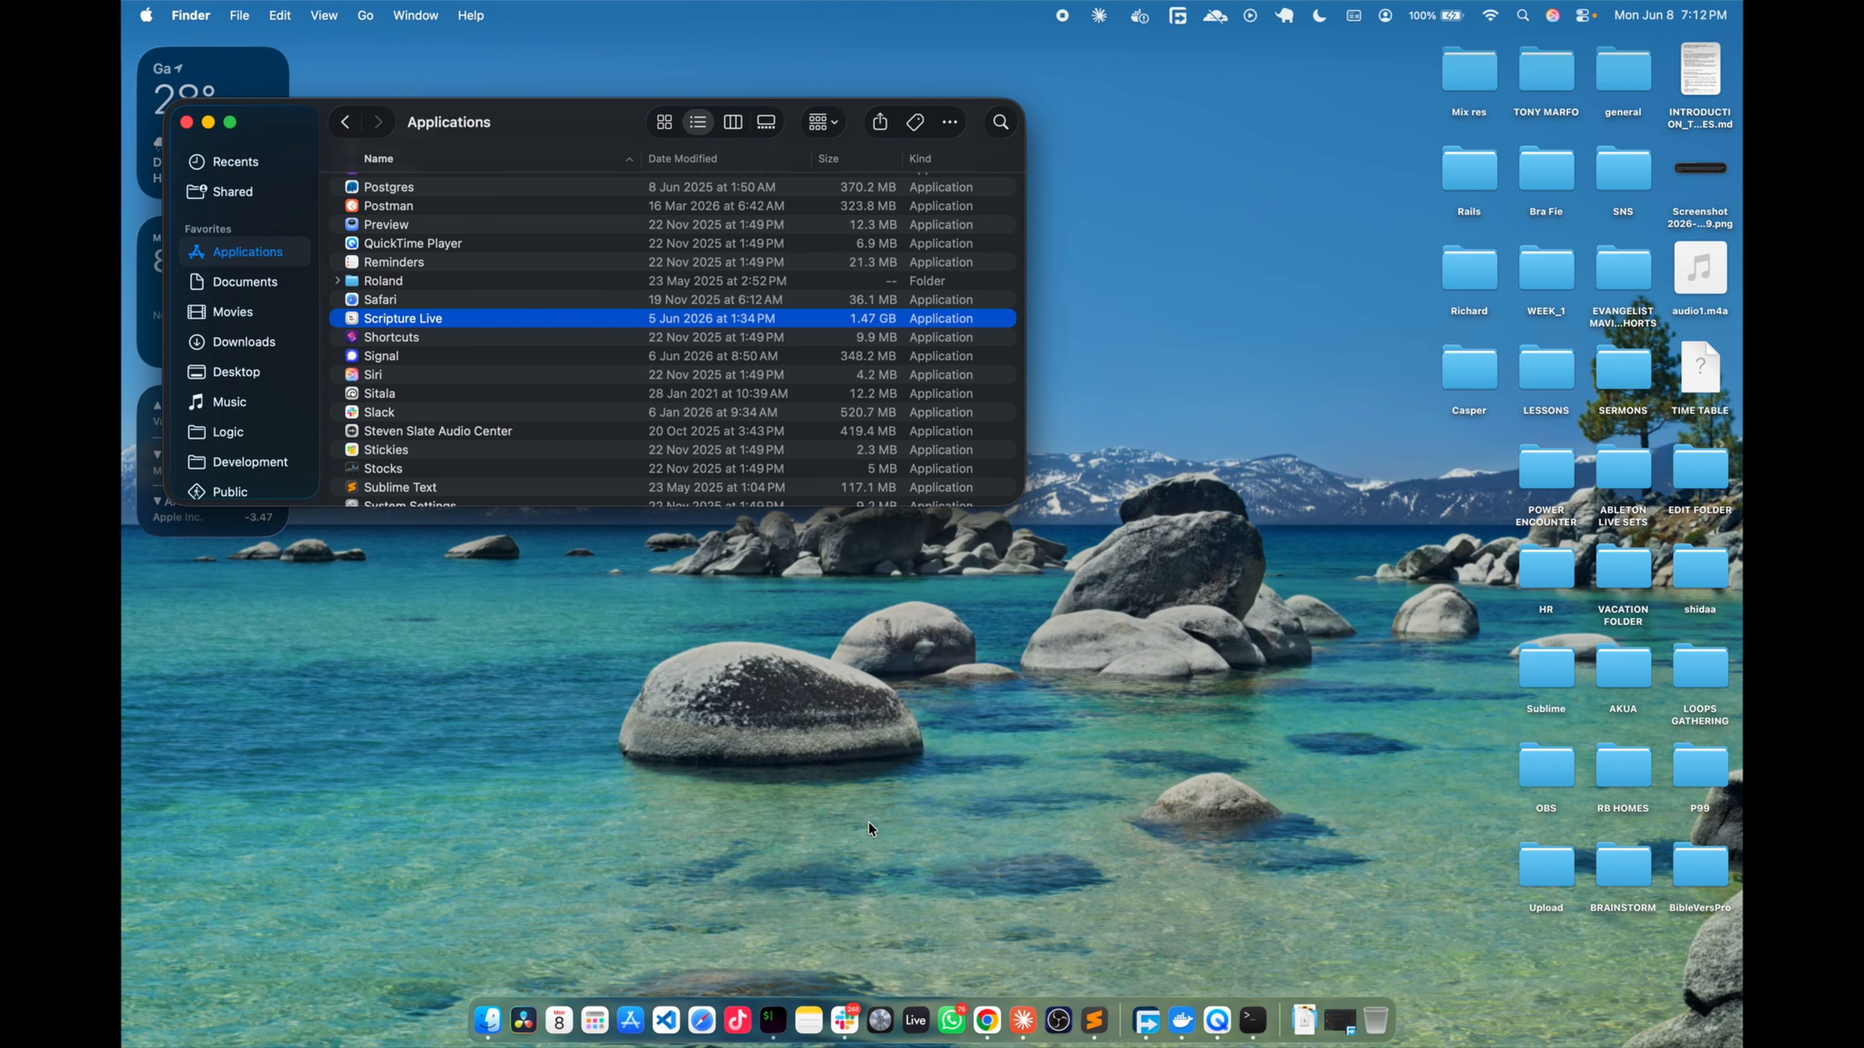
{"action": "left_click", "coordinate": [595, 1022]}
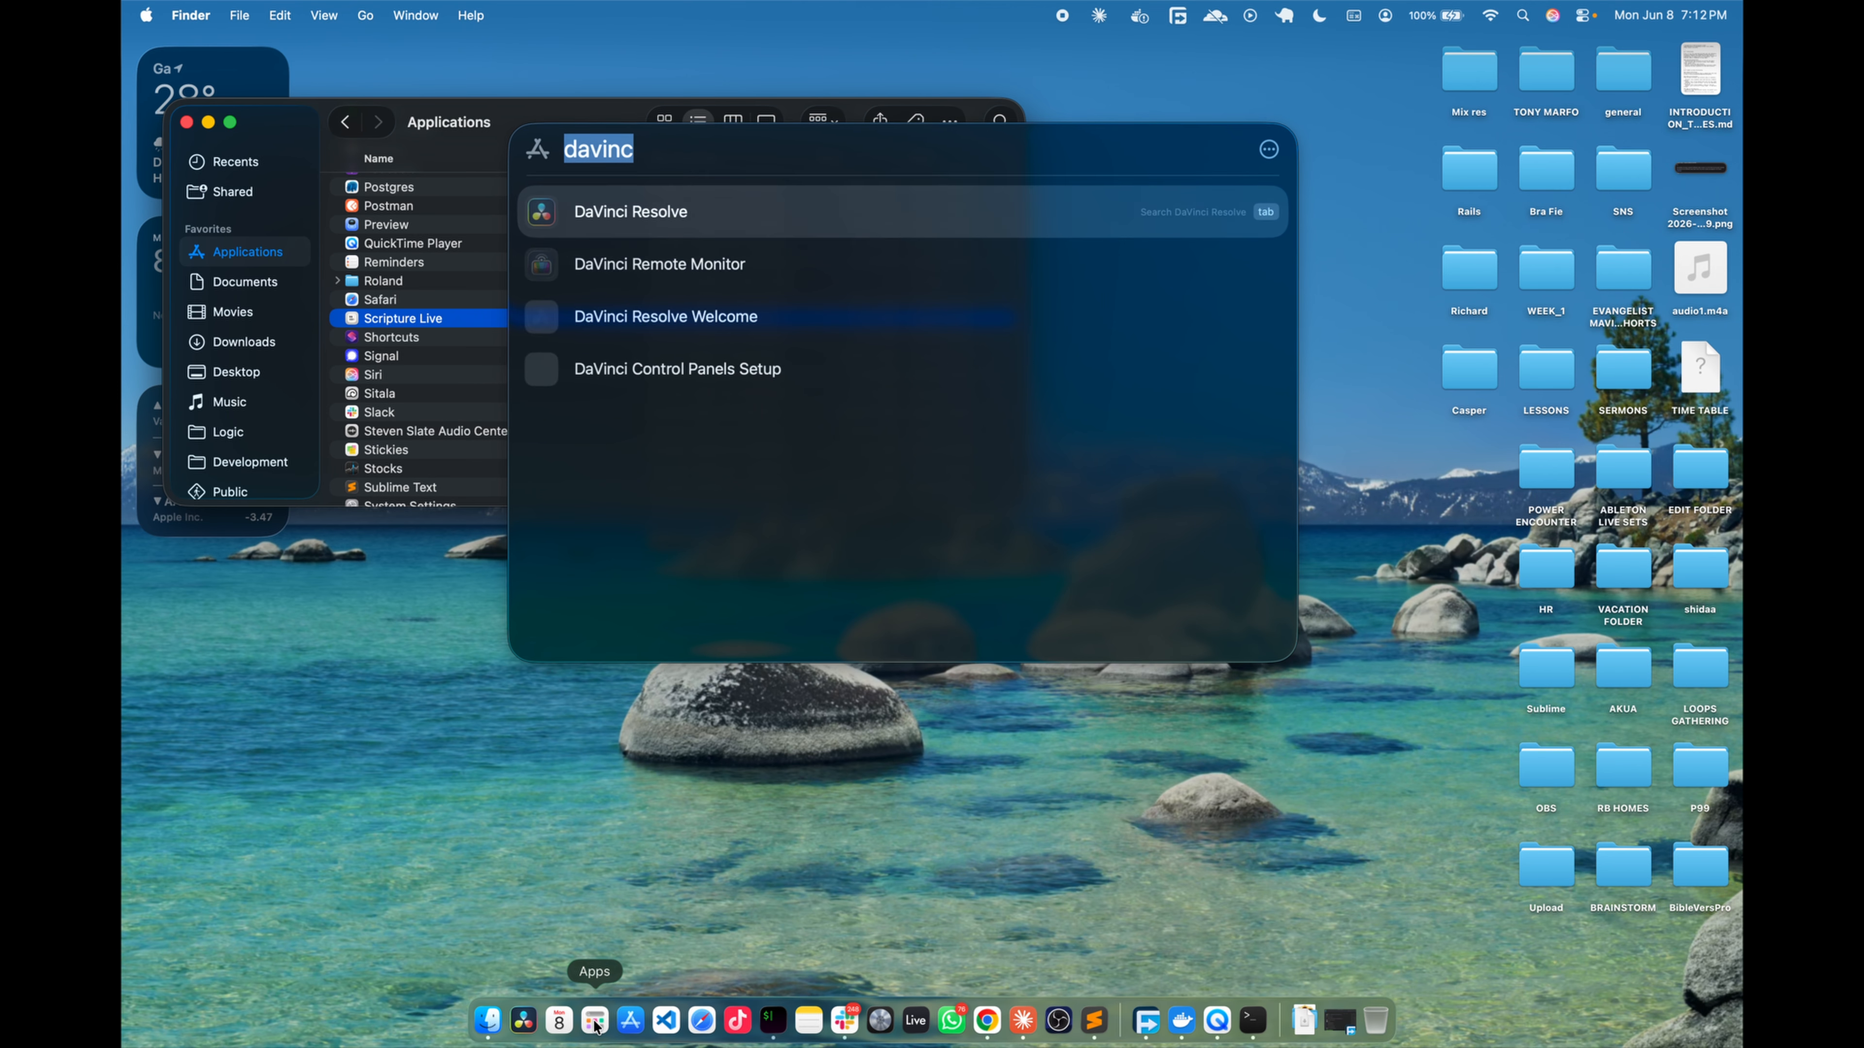
{"action": "type", "text": "terminal"}
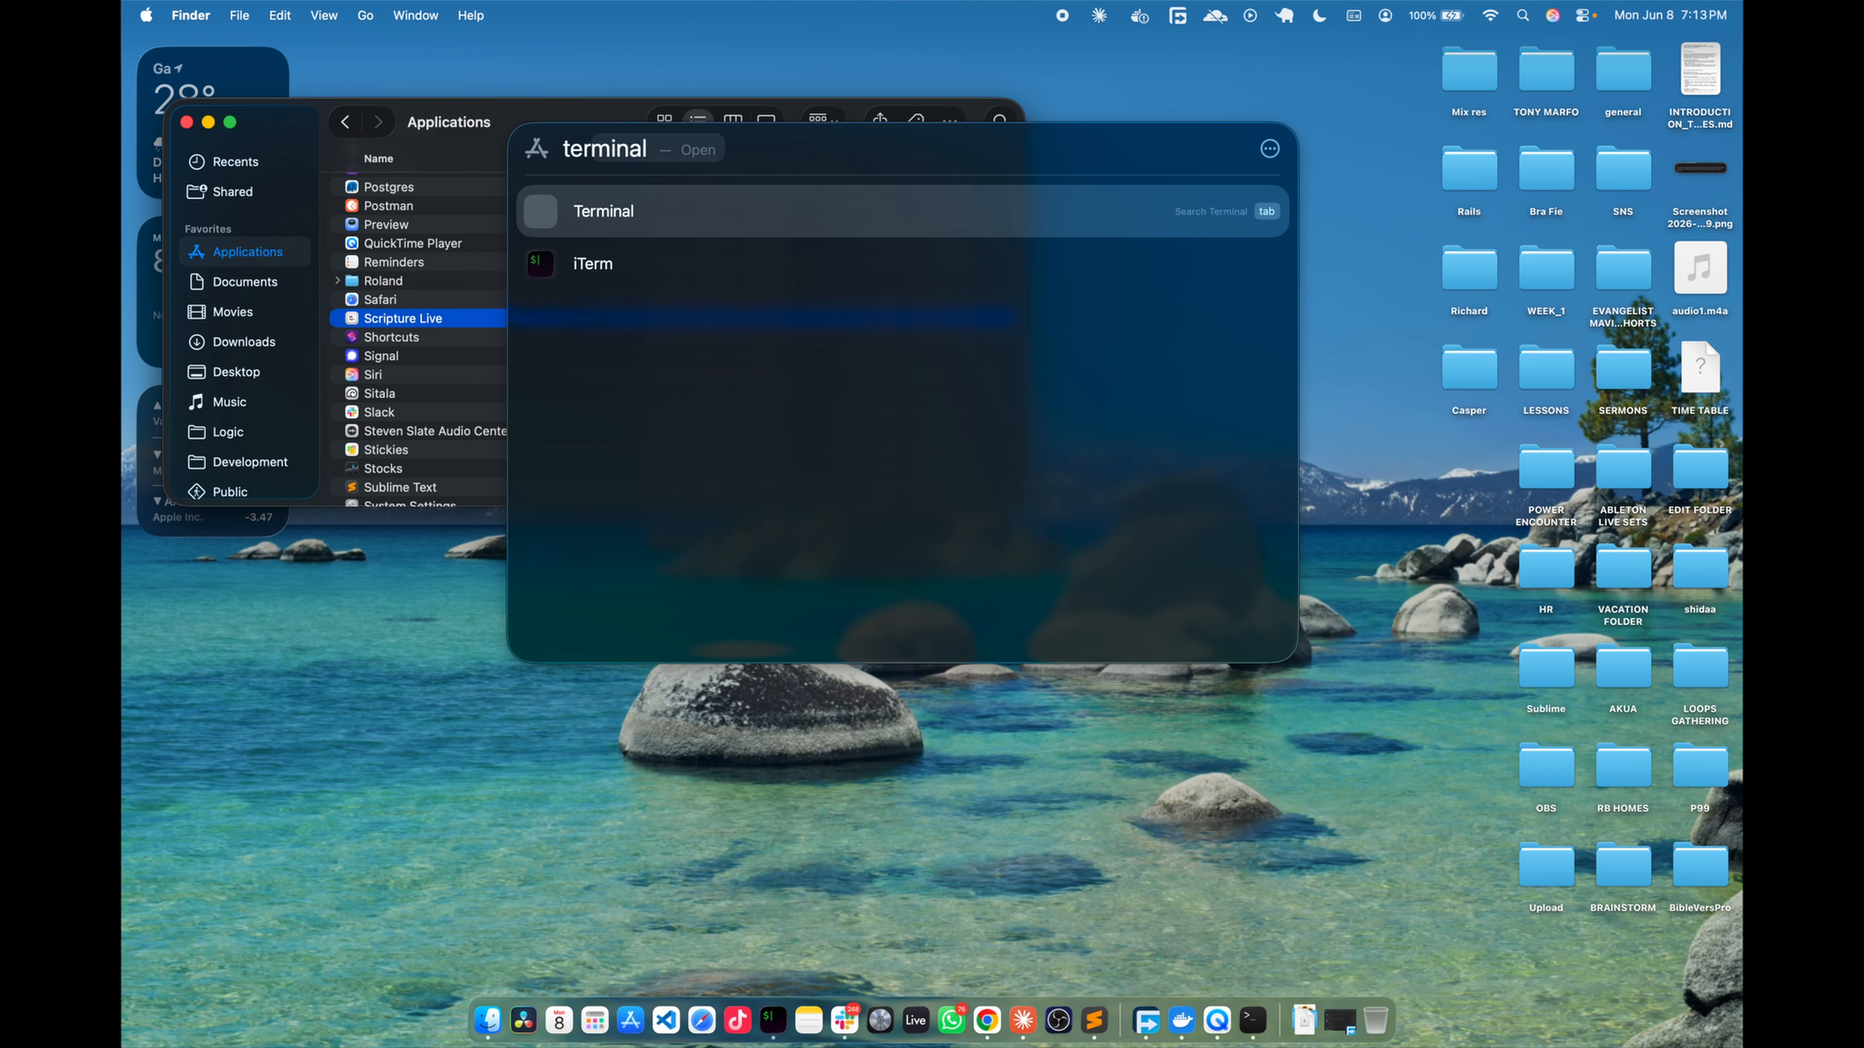
{"action": "left_click", "coordinate": [605, 220]}
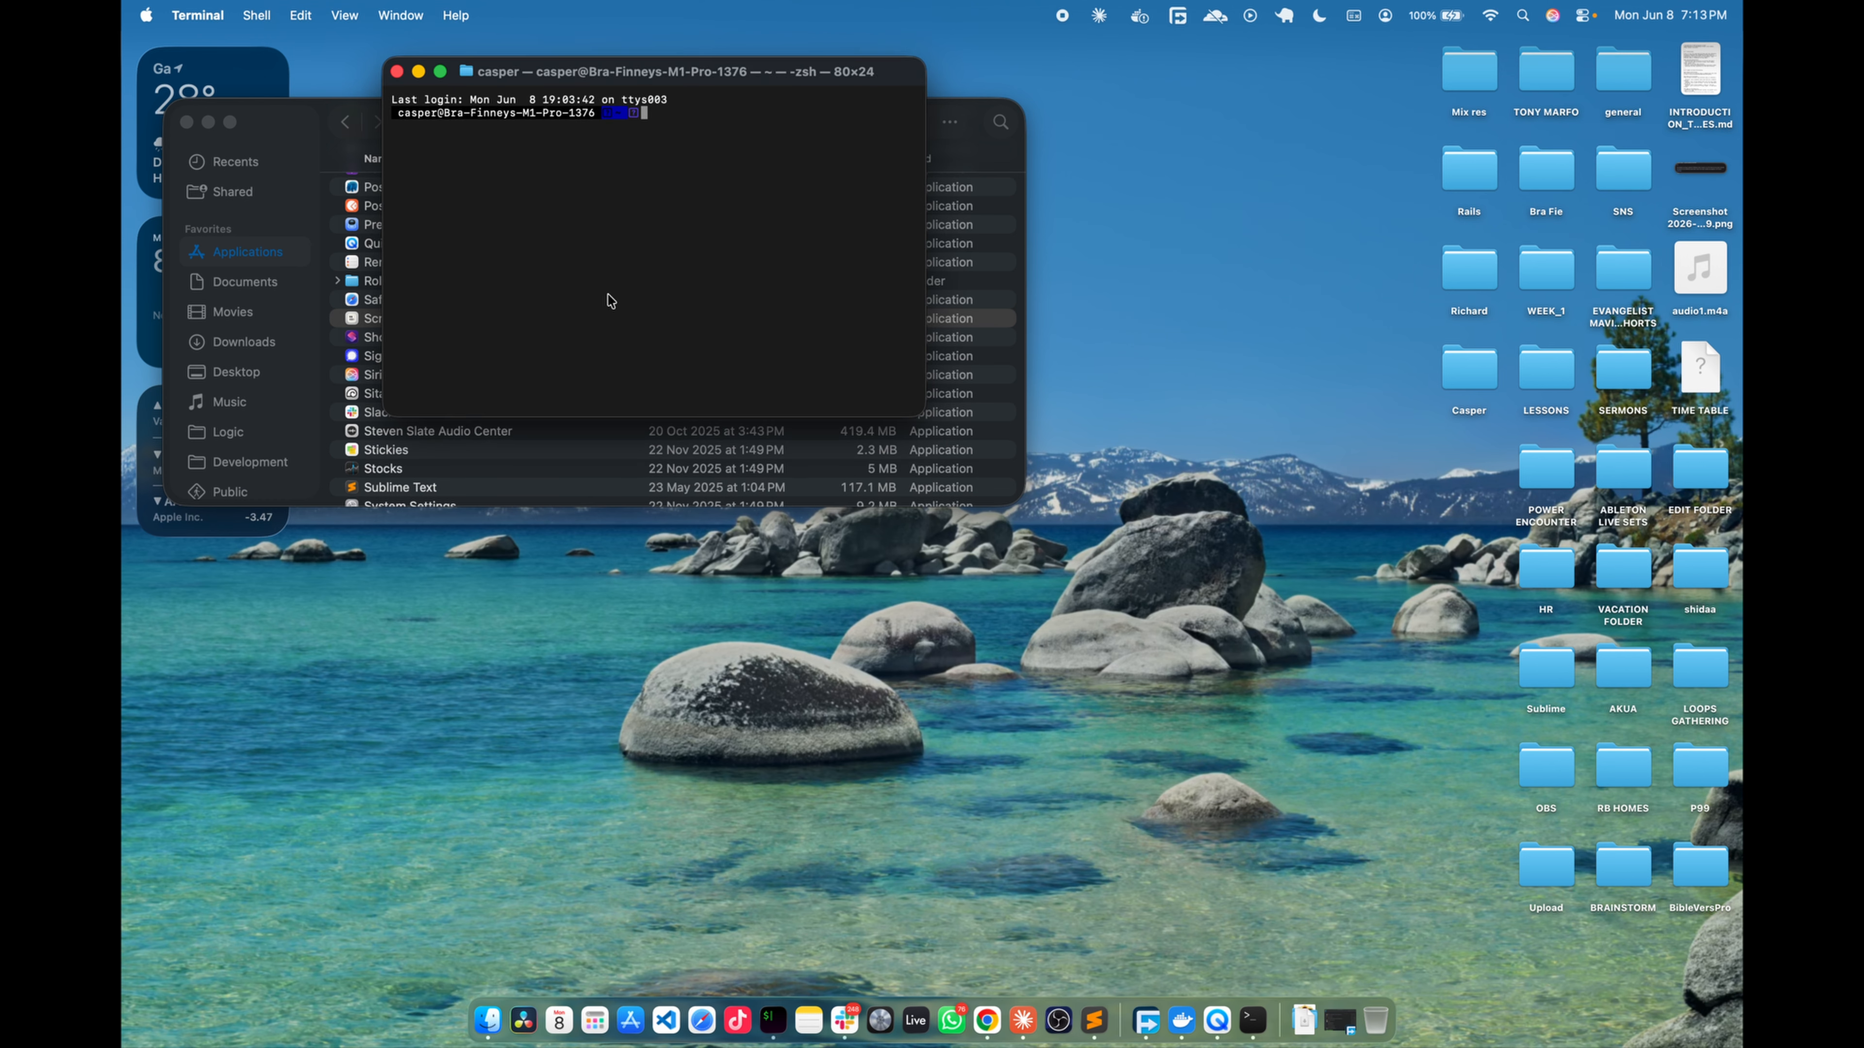
{"action": "key", "text": "super+v"}
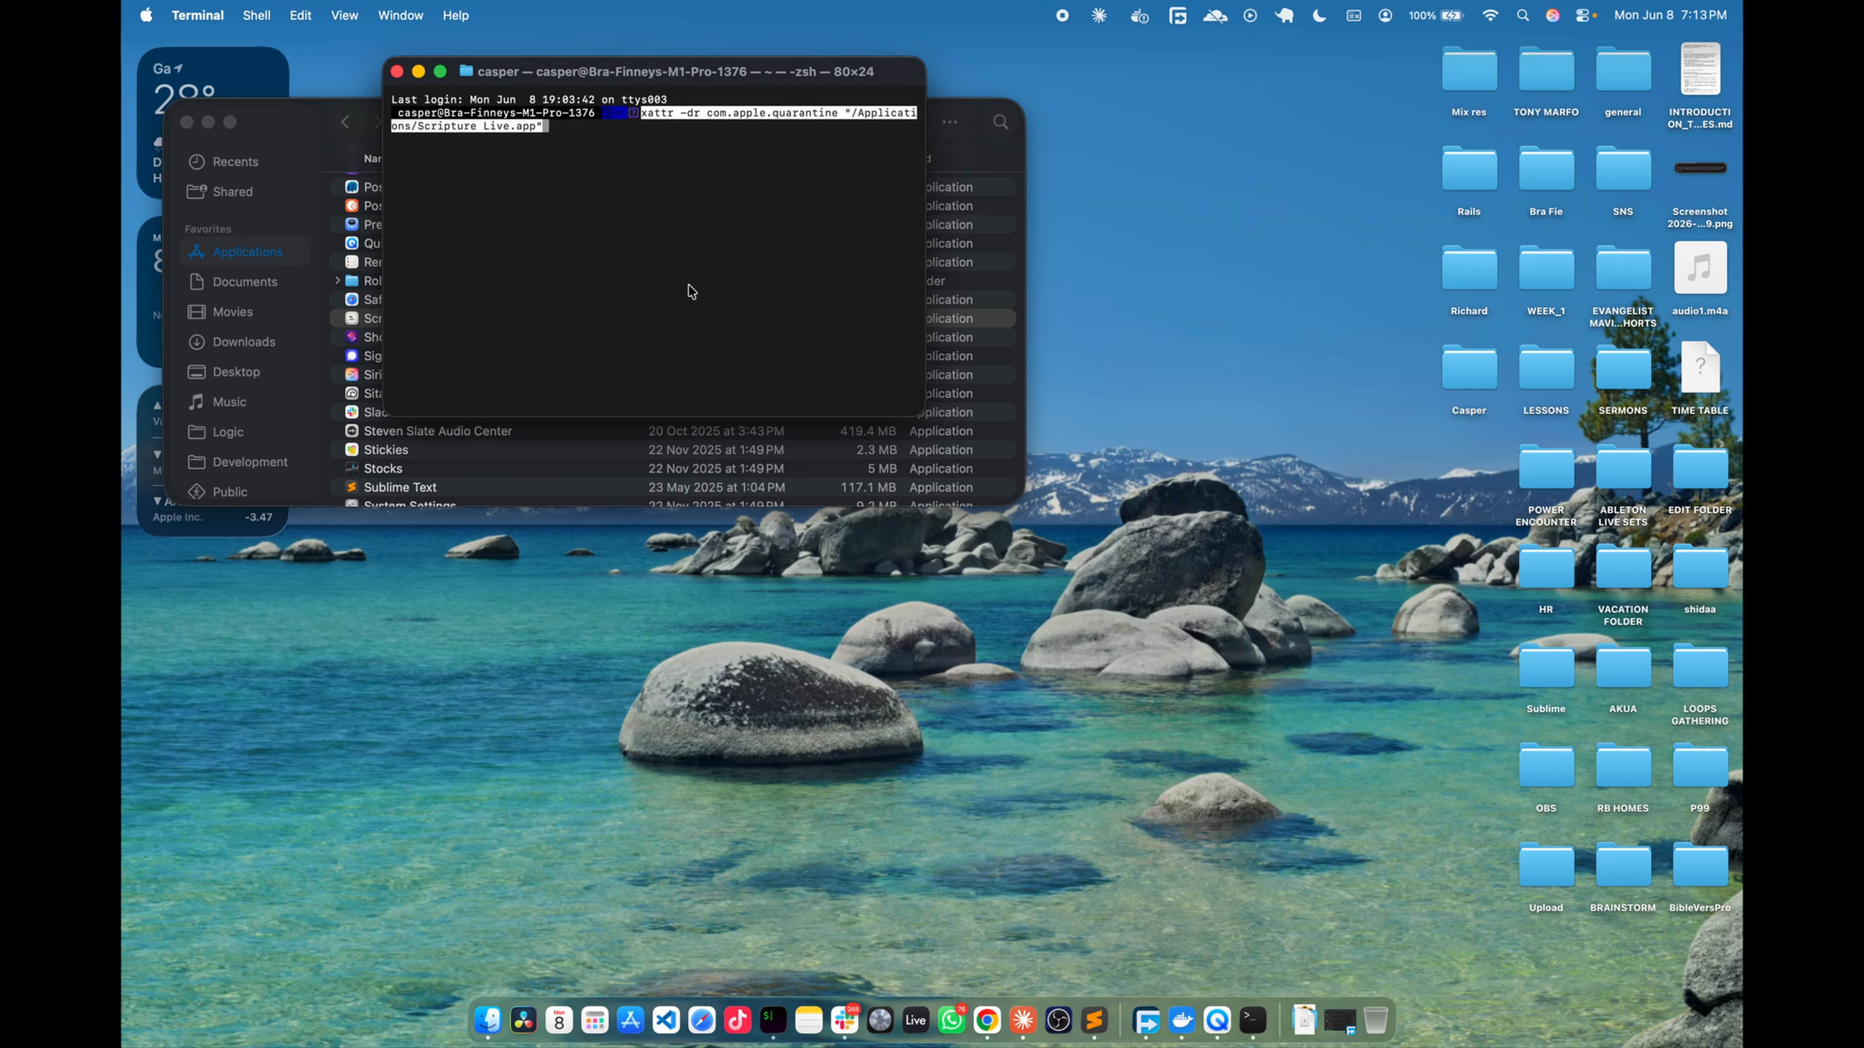
{"action": "key", "text": "Return"}
- Highlight the reopening note on the Scripture Live downloads page, and launch Scripture Live from Applications with Terminal closed
{"action": "key", "text": "super+Tab"}
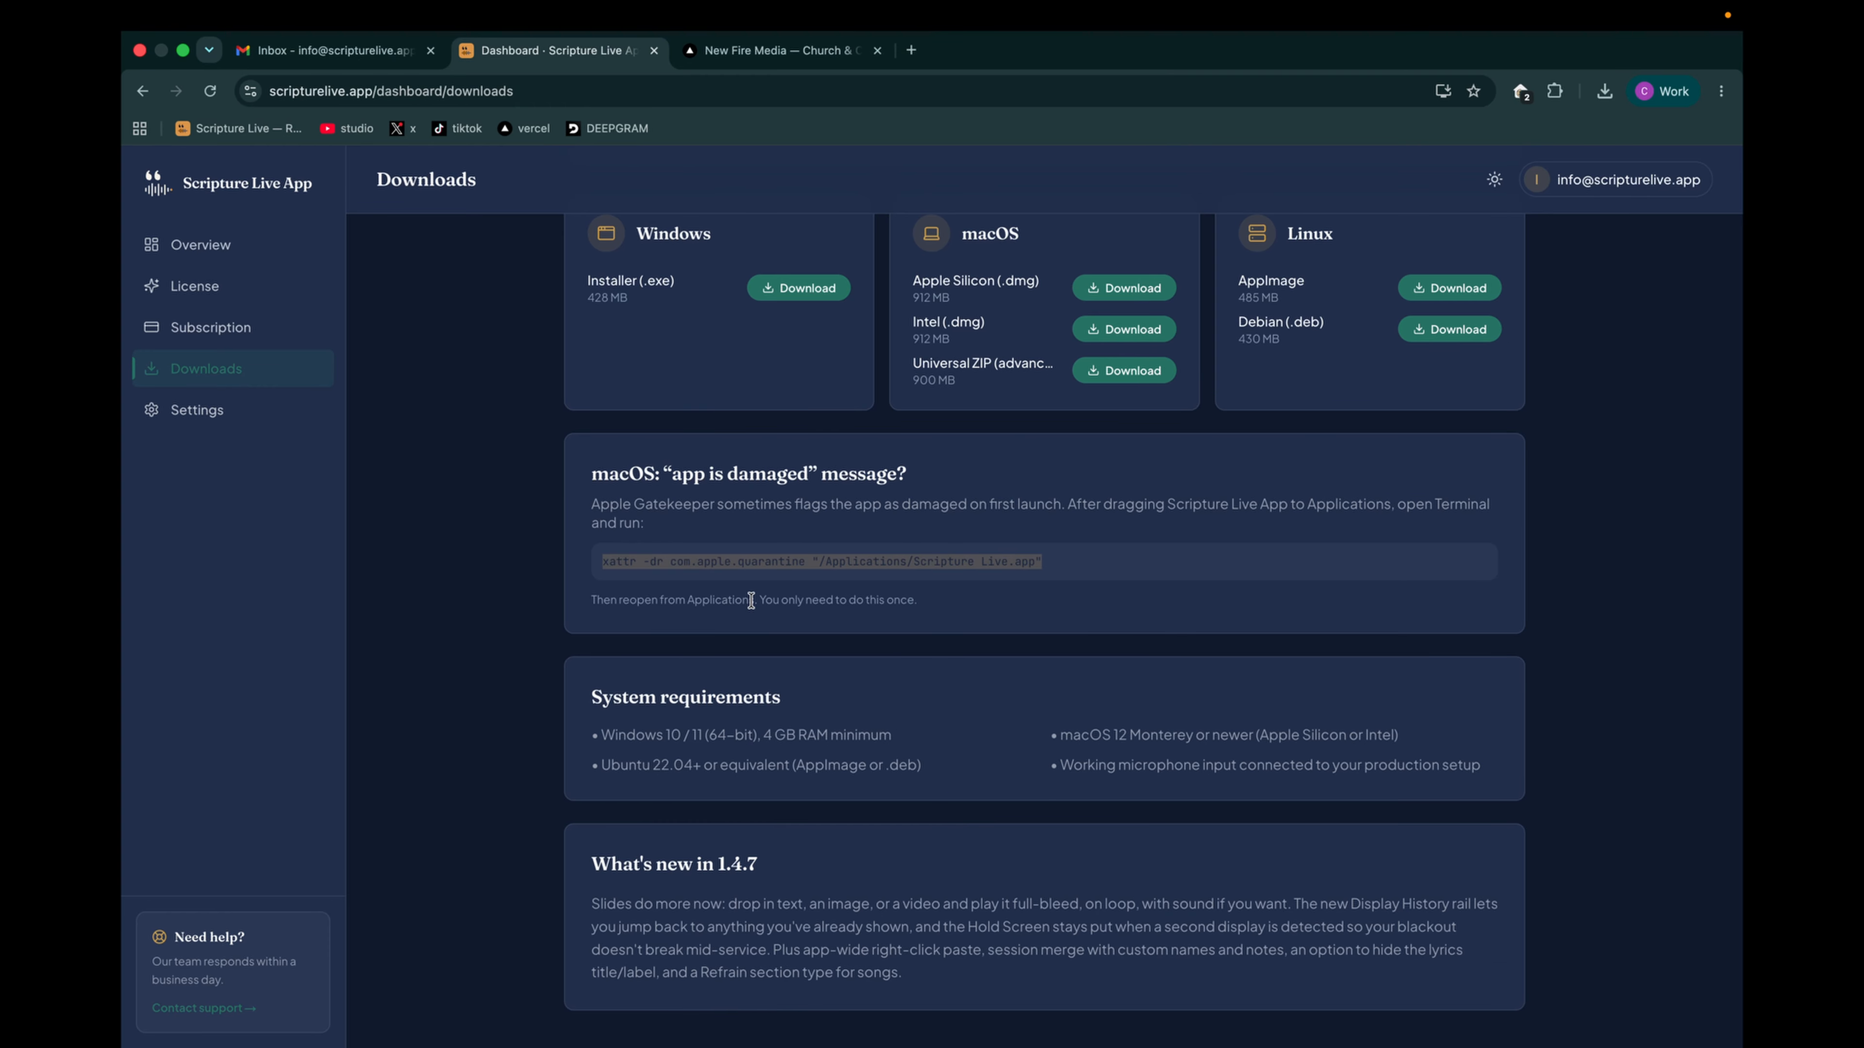
{"action": "left_click_drag", "start_coordinate": [591, 600], "coordinate": [918, 619]}
{"action": "key", "text": "ctrl+Left"}
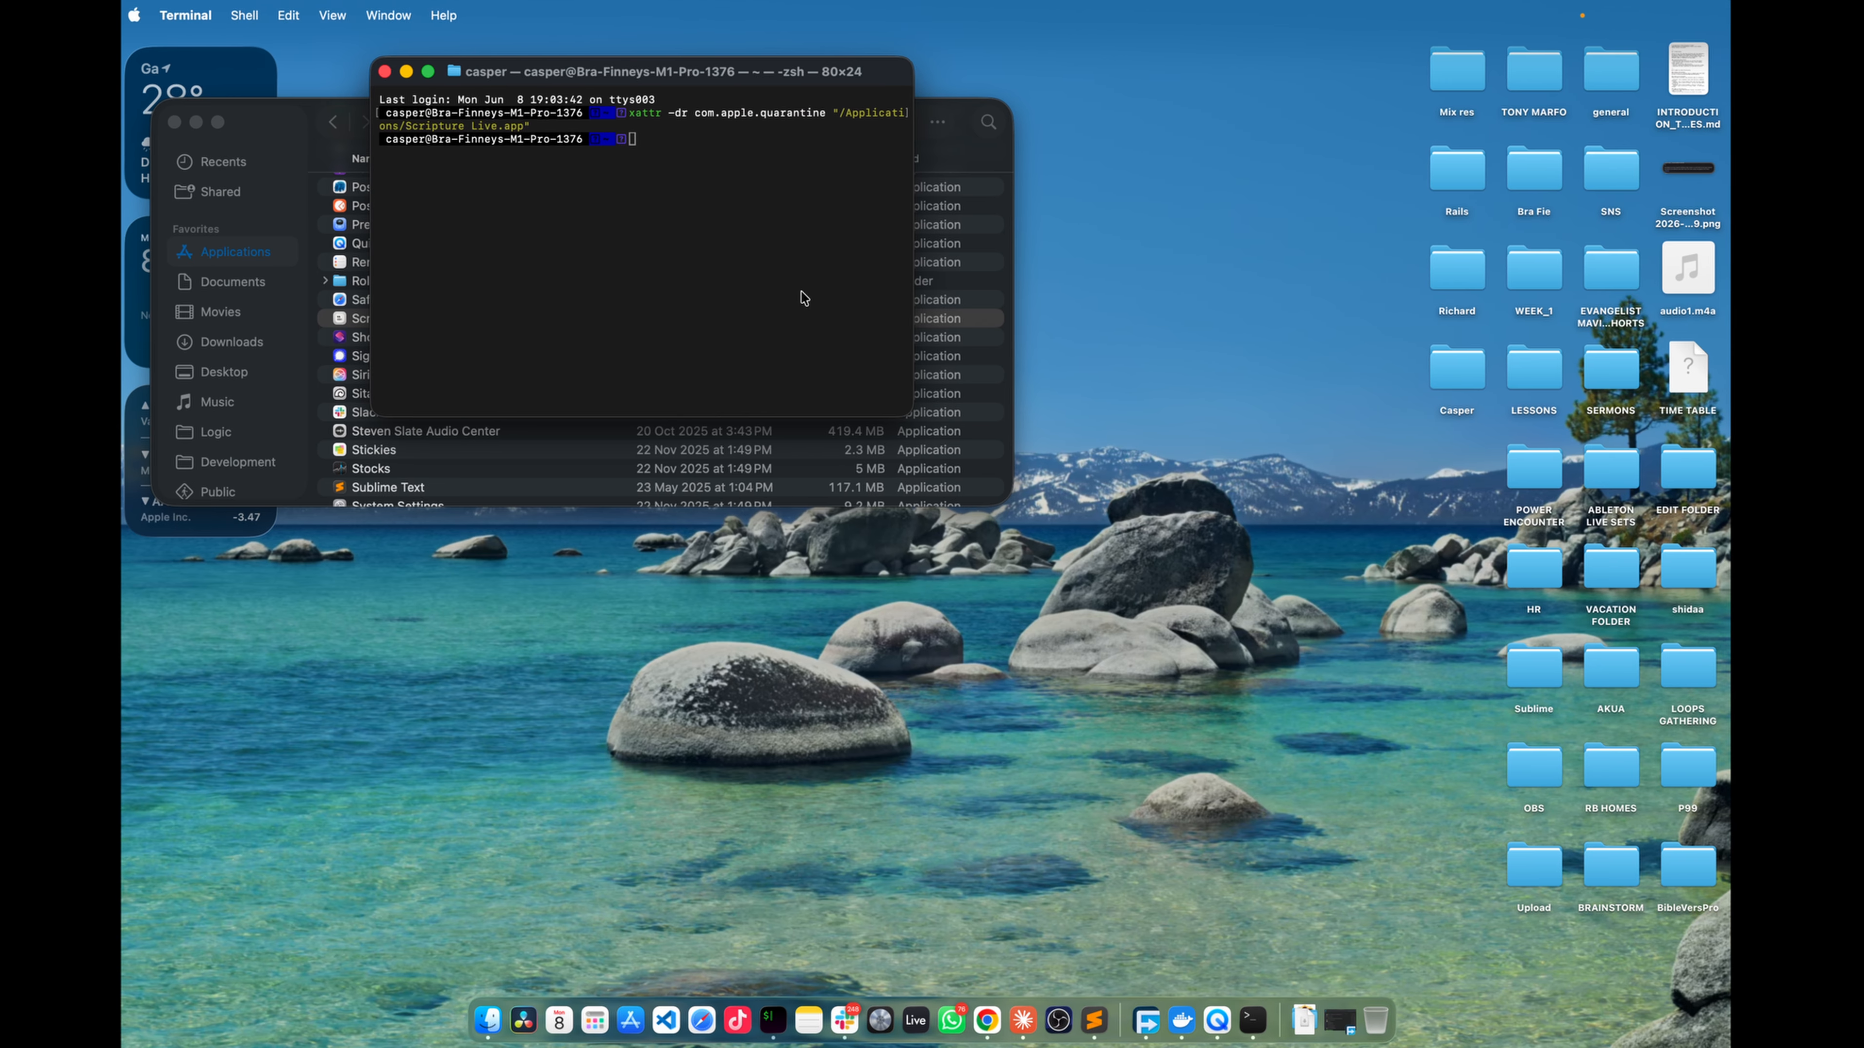
{"action": "left_click", "coordinate": [397, 71]}
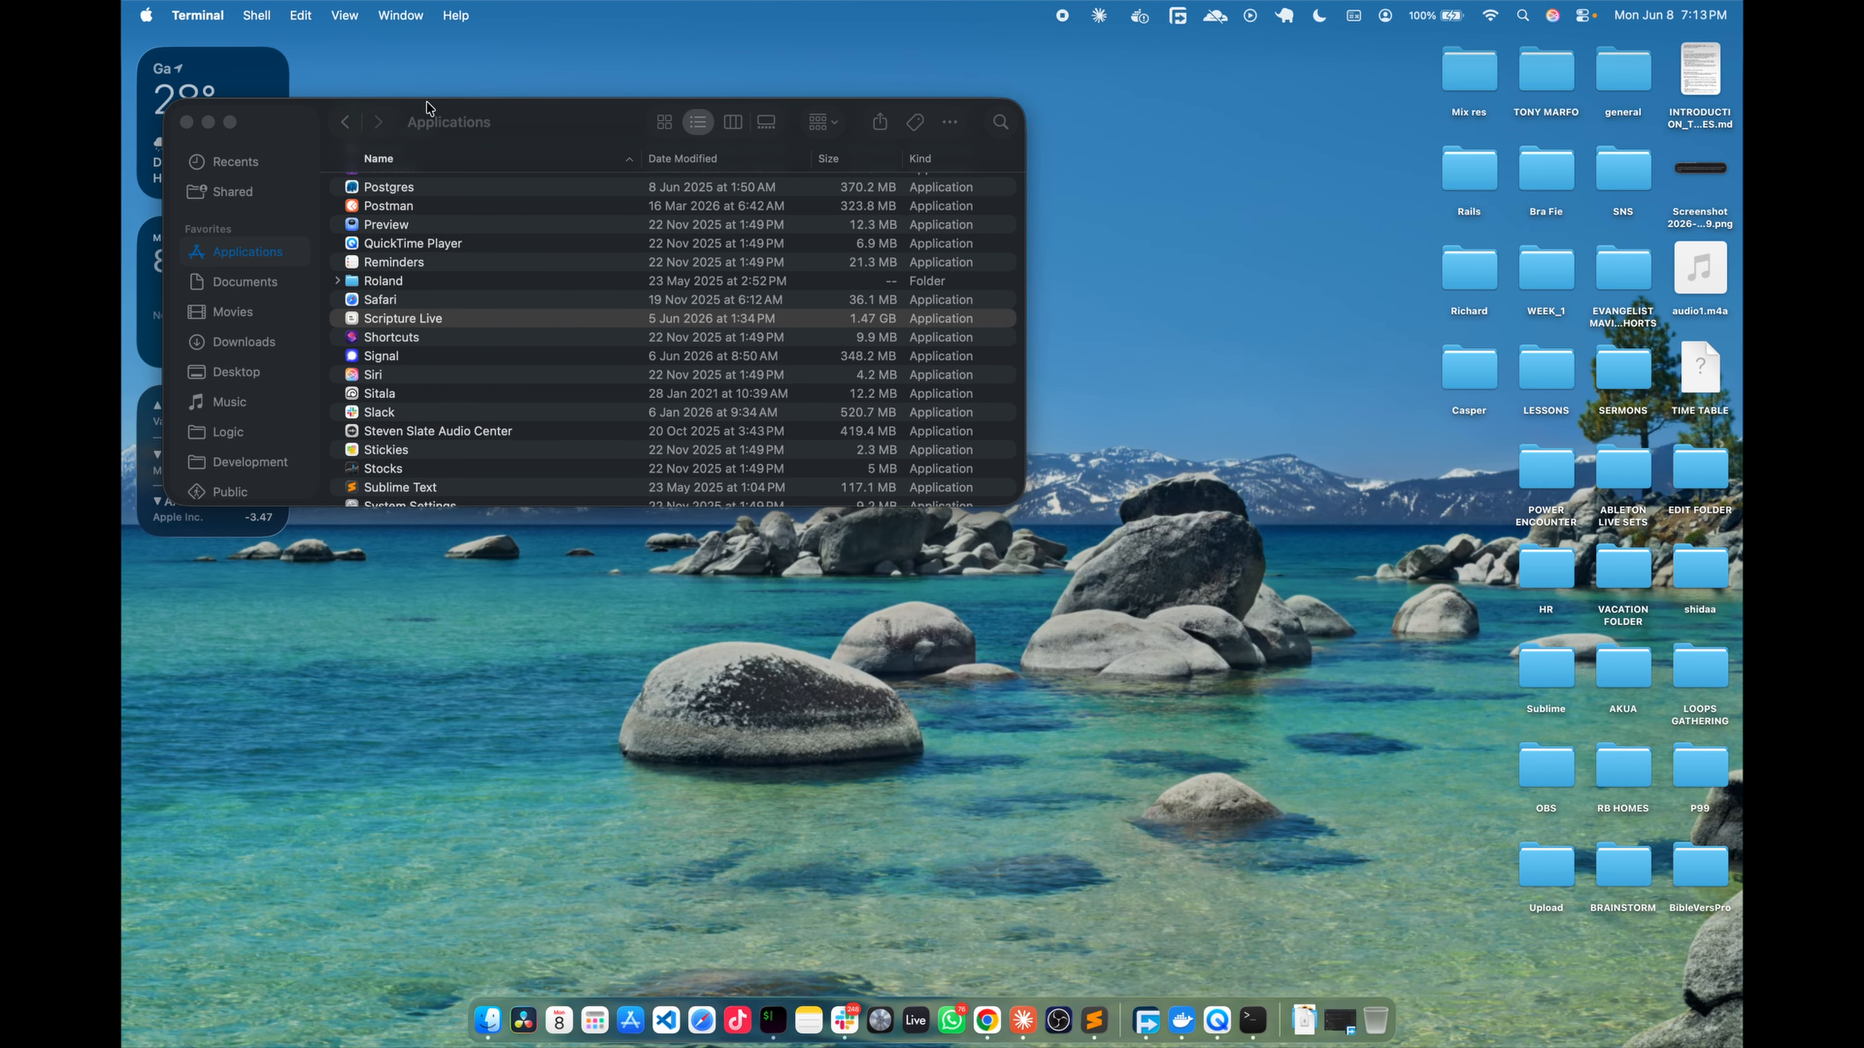
{"action": "double_click", "coordinate": [429, 320]}
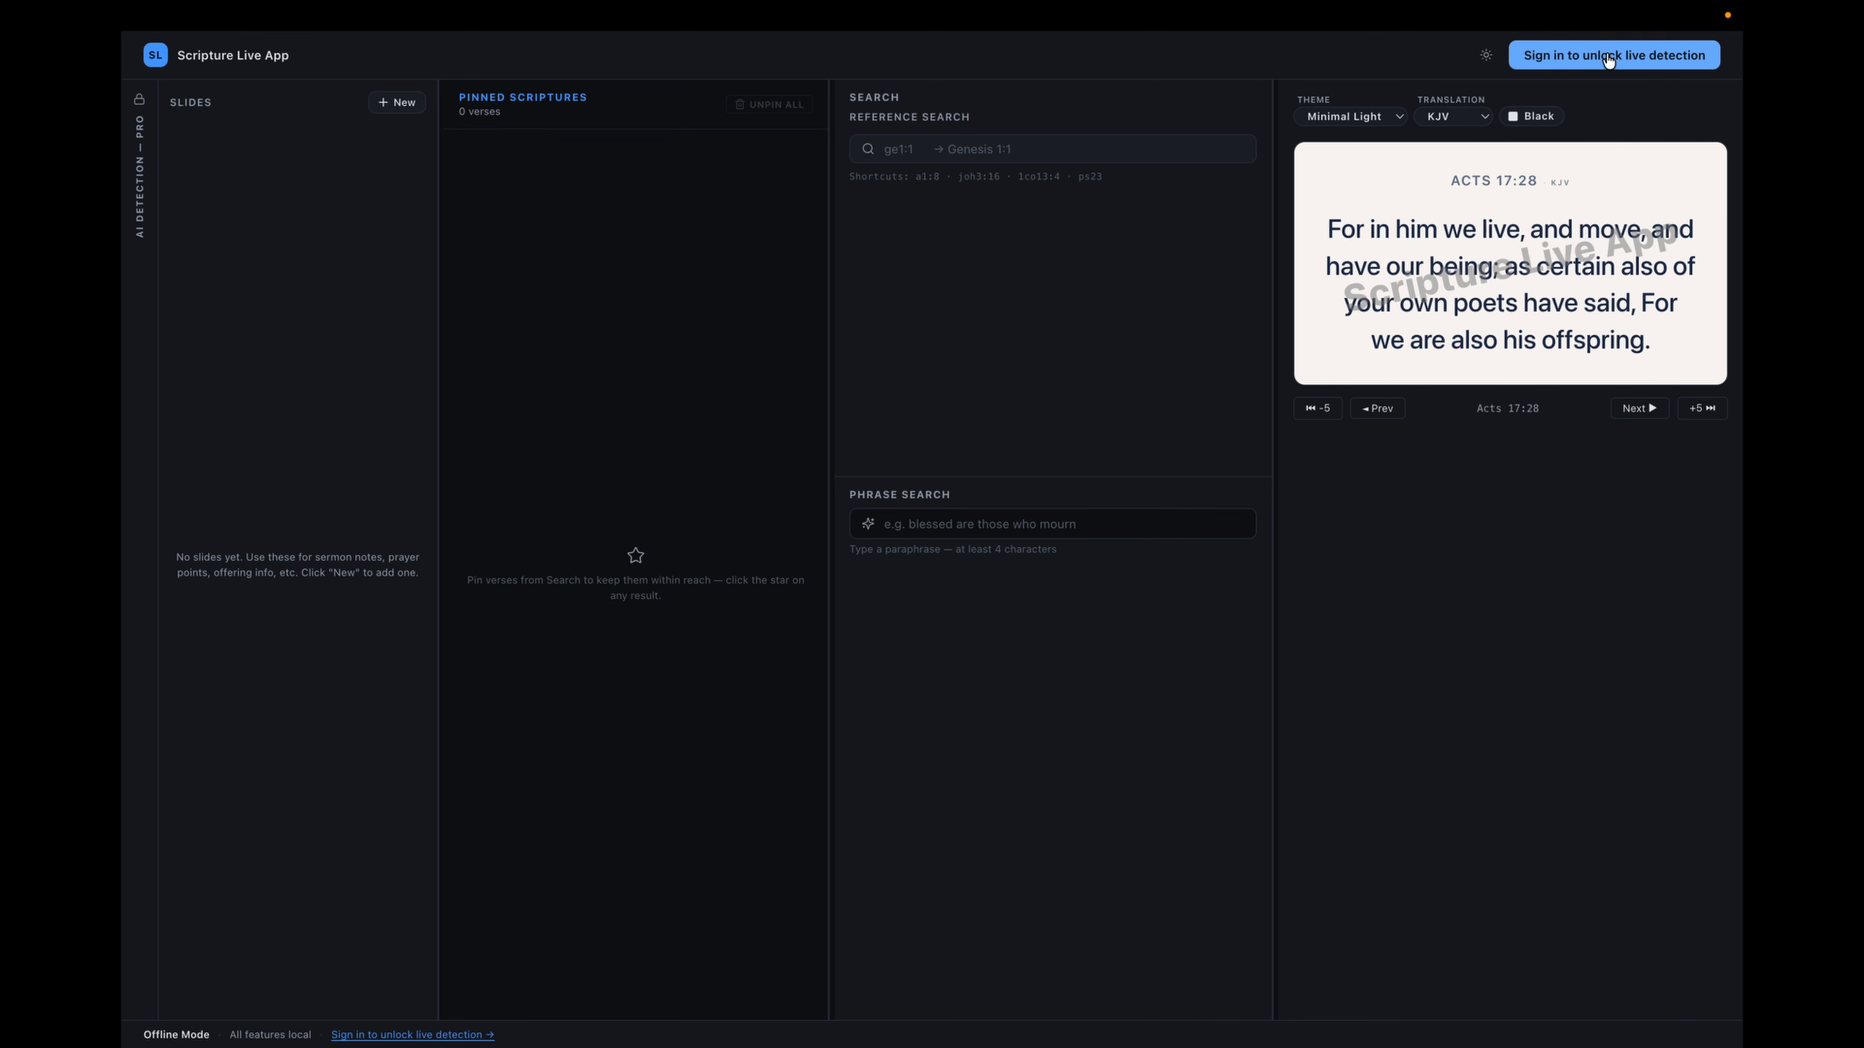
- Sign in to Scripture Live App with Google and activate this machine with the license key
{"action": "left_click", "coordinate": [1608, 59]}
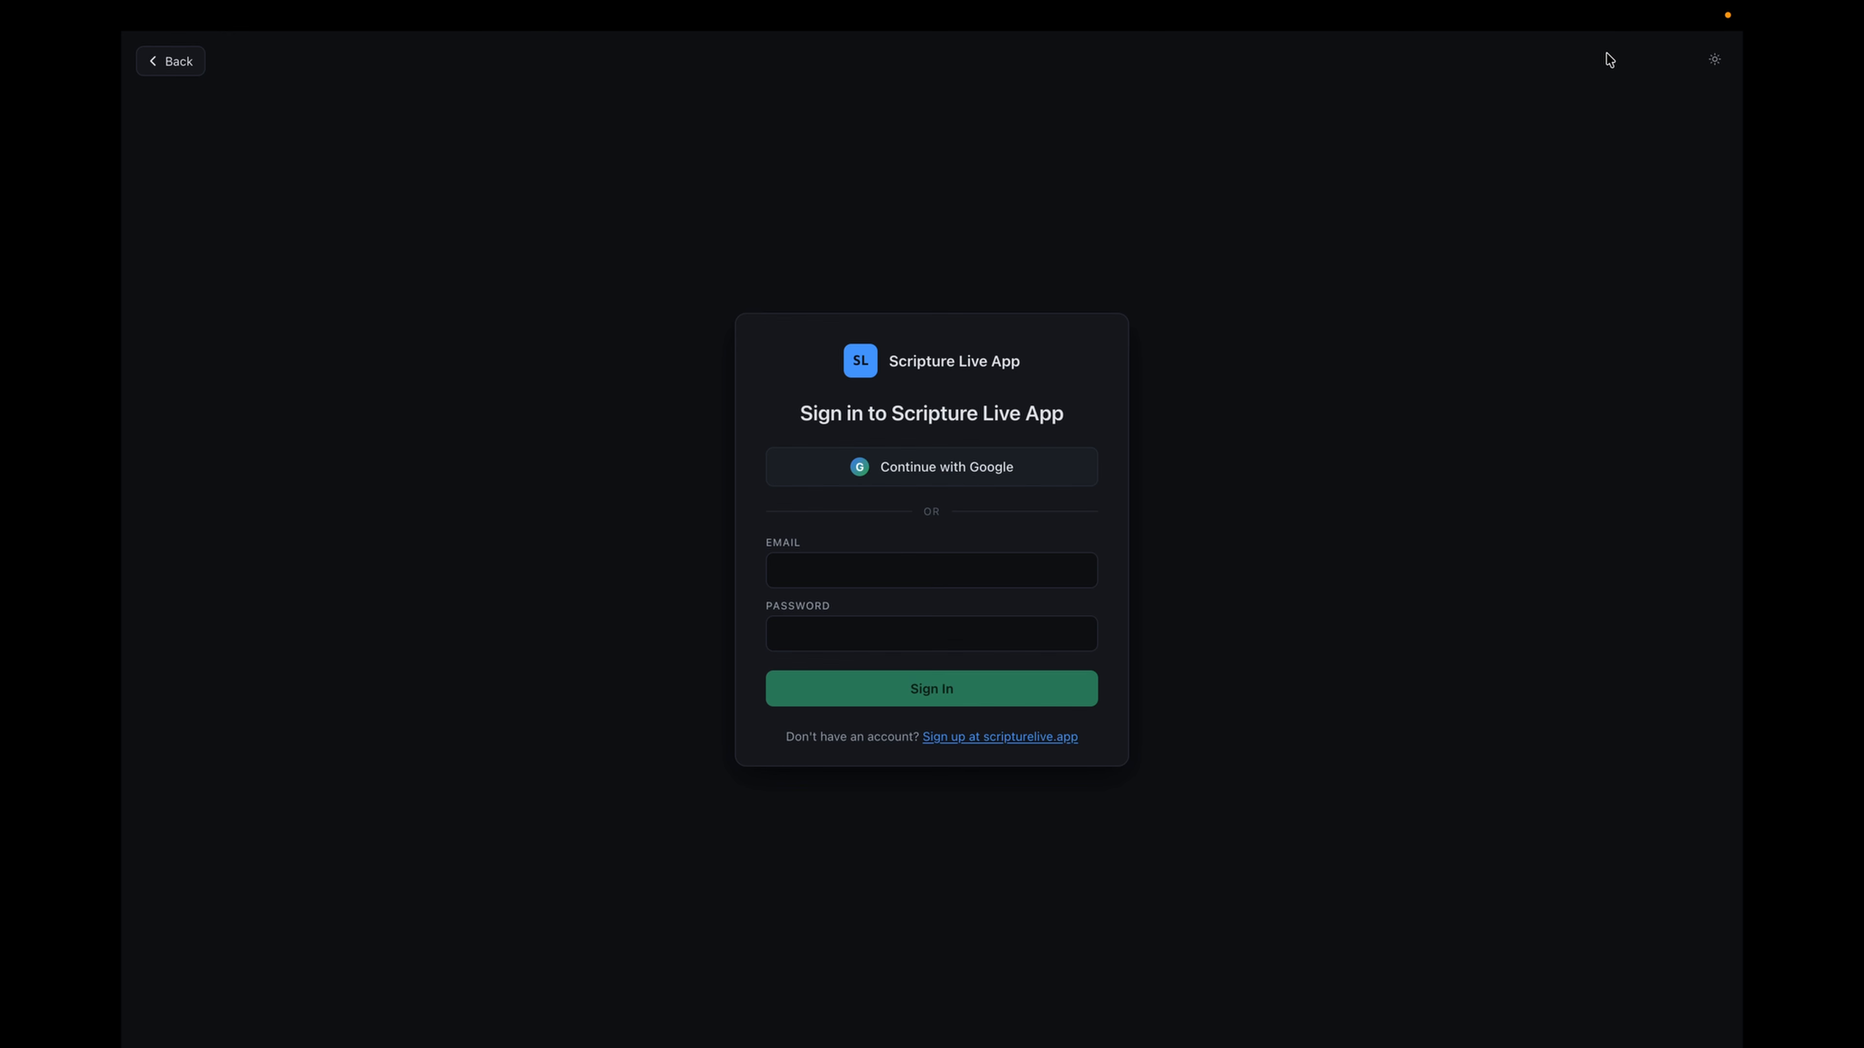
{"action": "left_click", "coordinate": [928, 466]}
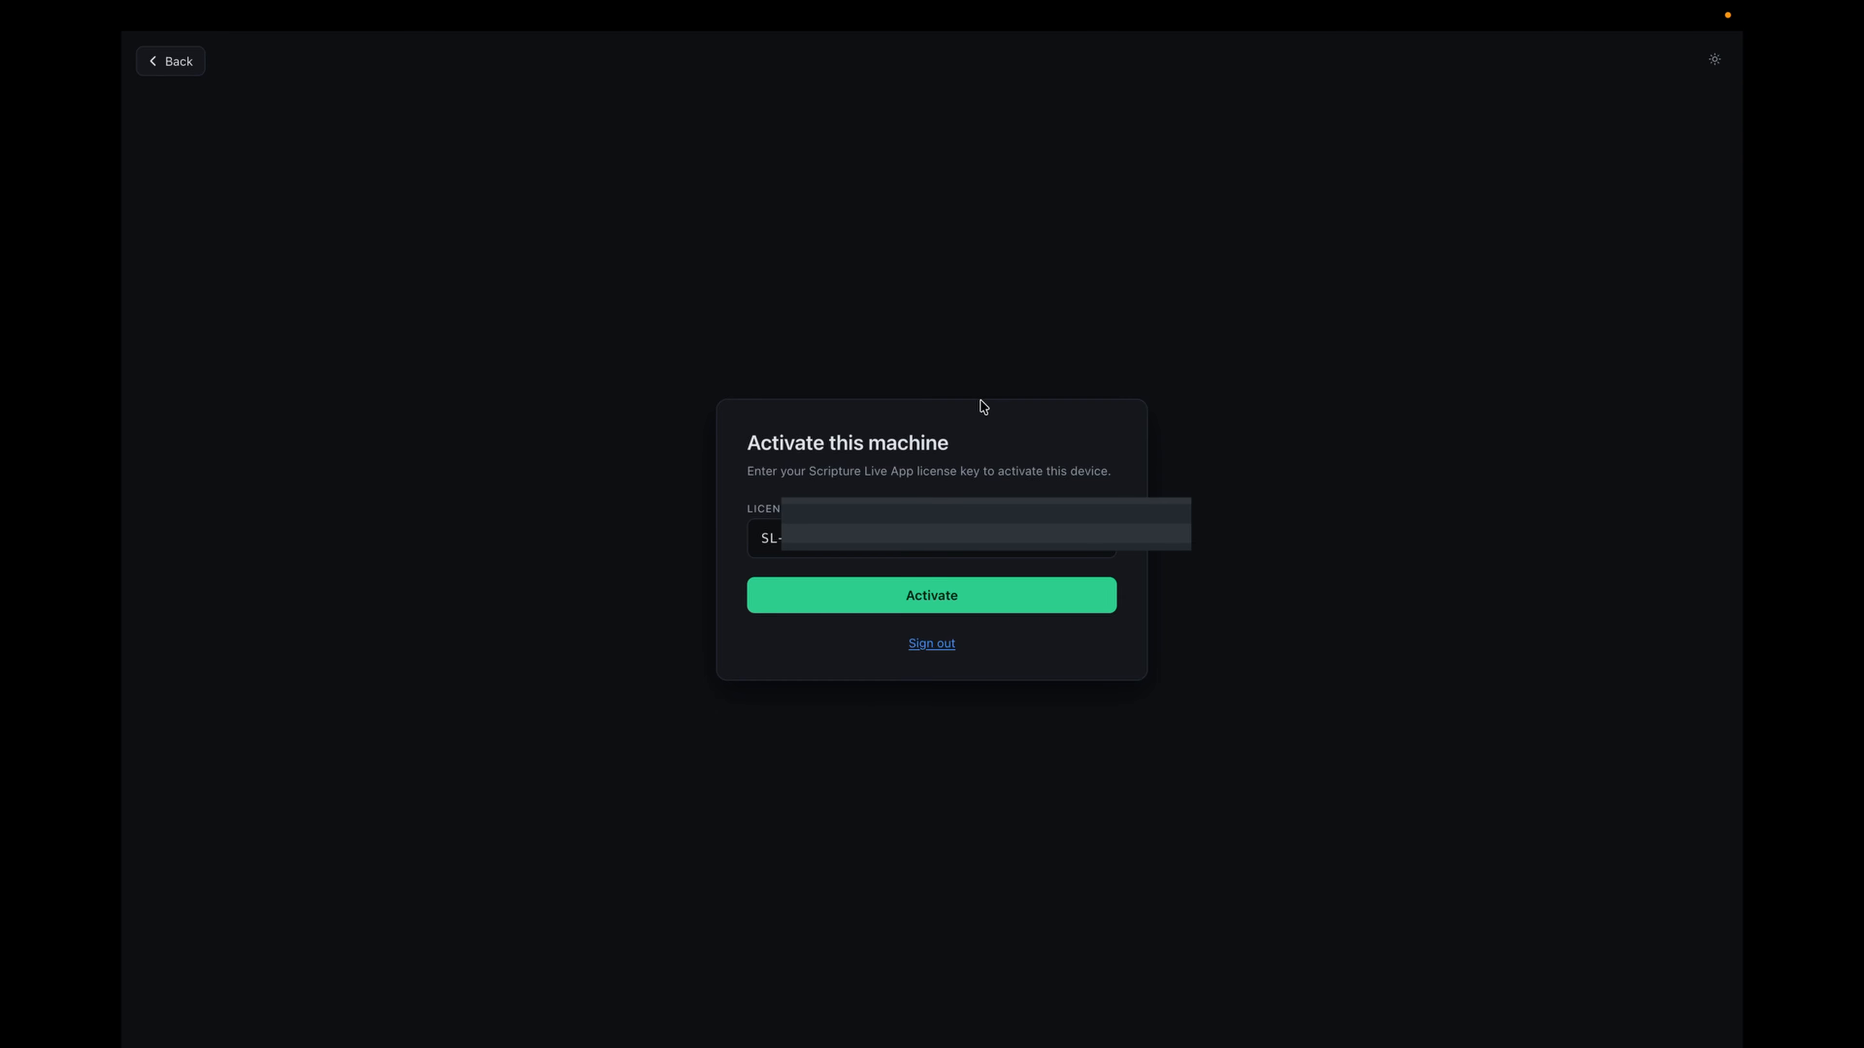
{"action": "left_click", "coordinate": [931, 599]}
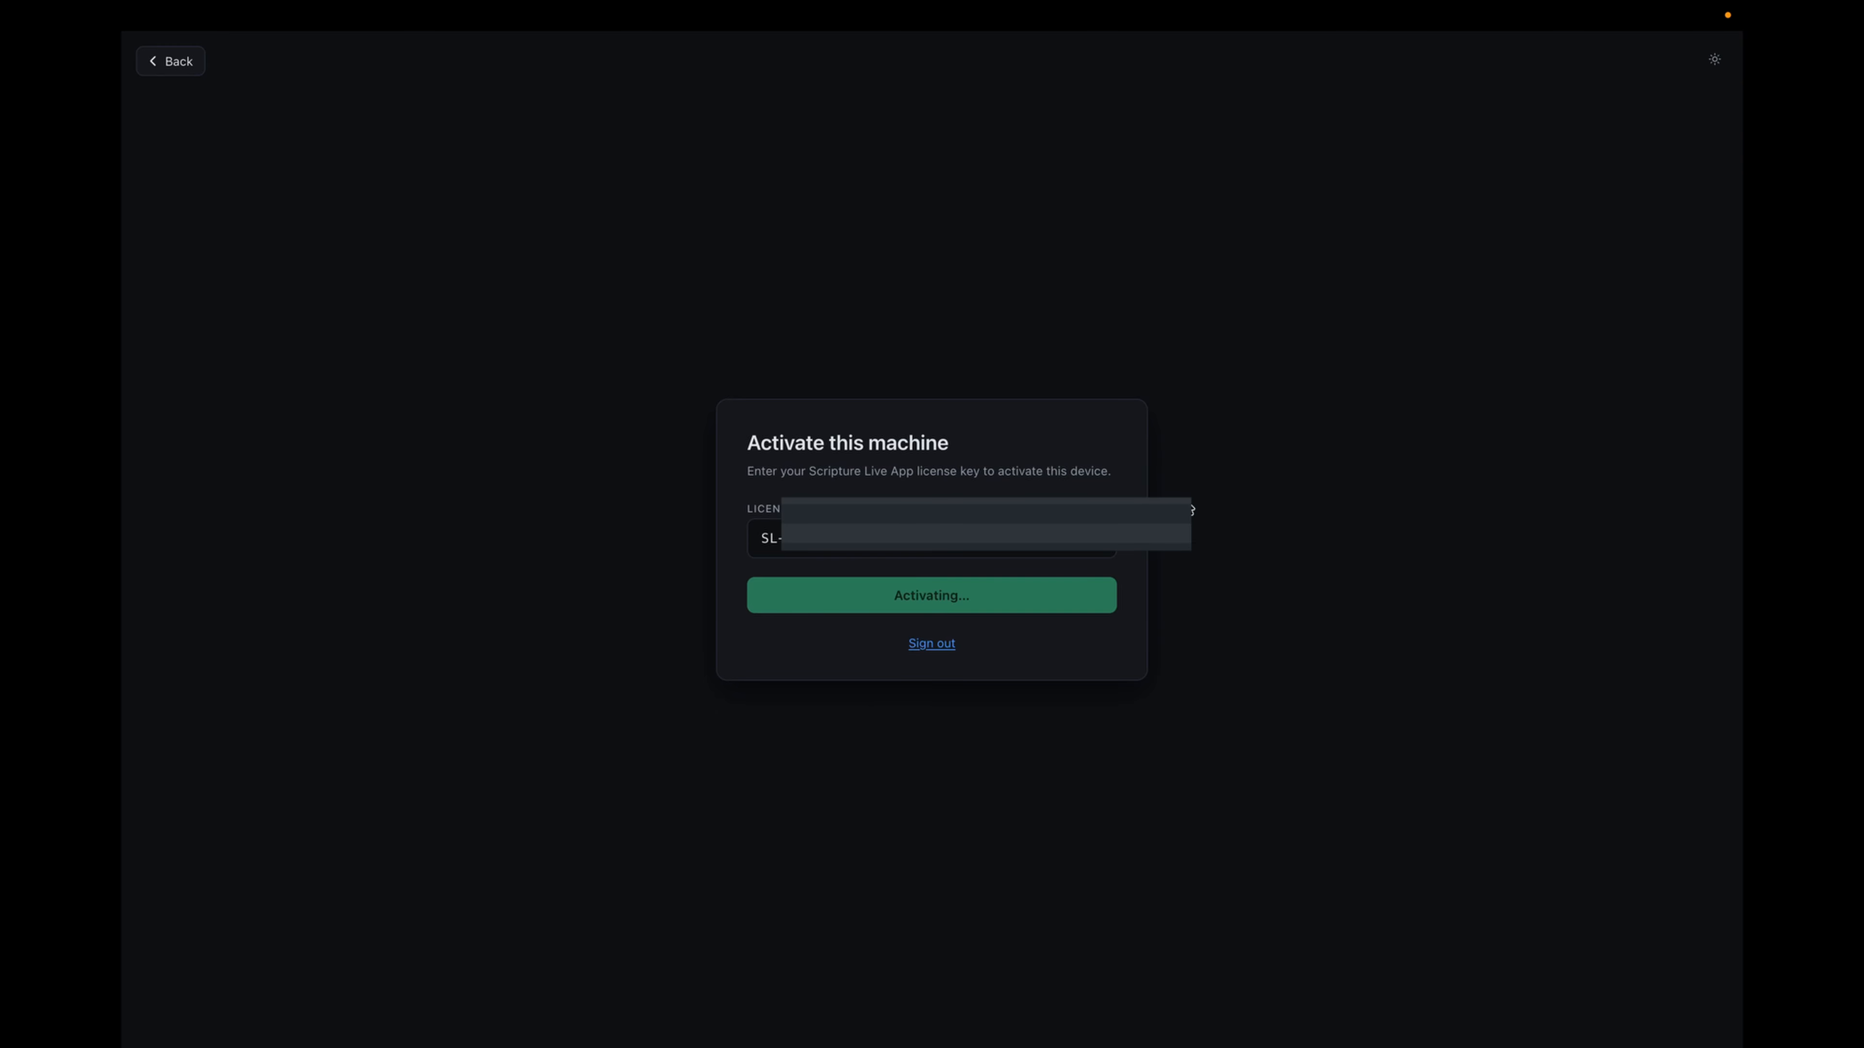